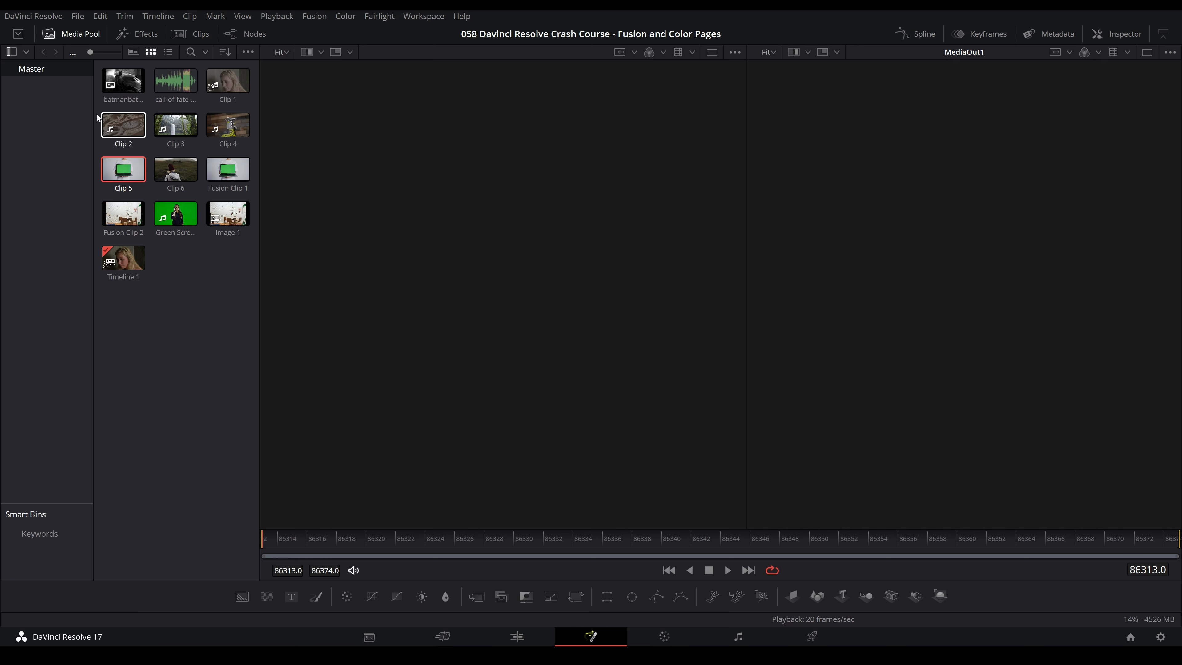
Browse the Effects library's tools and the timeline's clip thumbnails
left_click(139, 36)
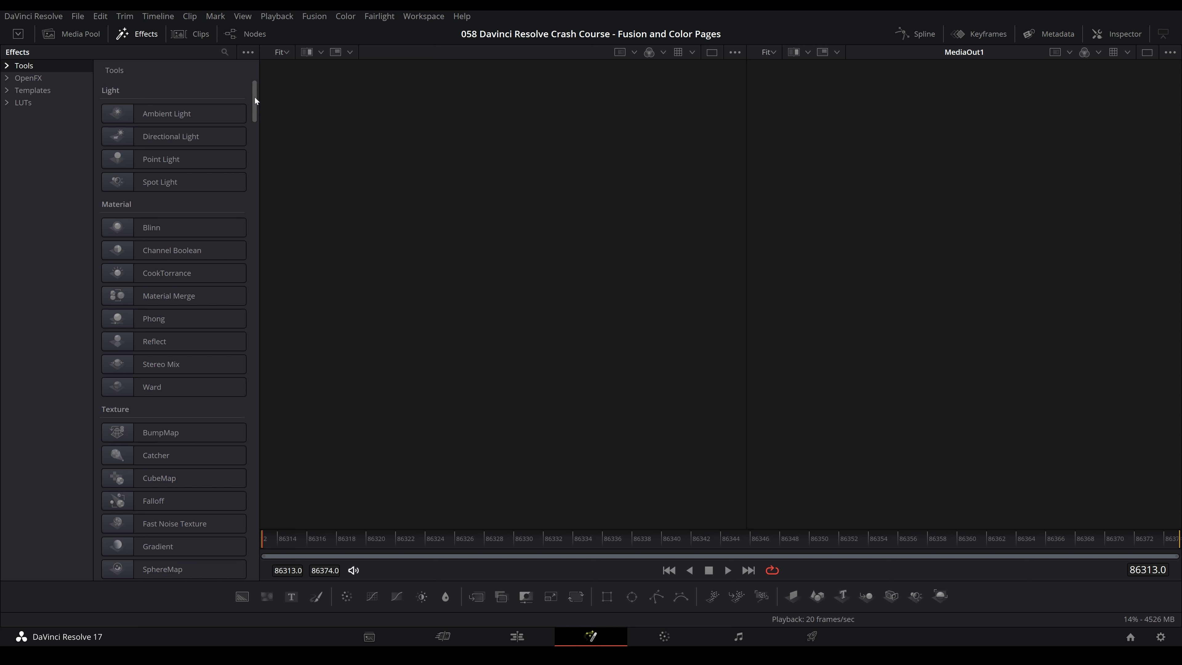
left_click_drag(255, 97, 253, 64)
left_click(194, 34)
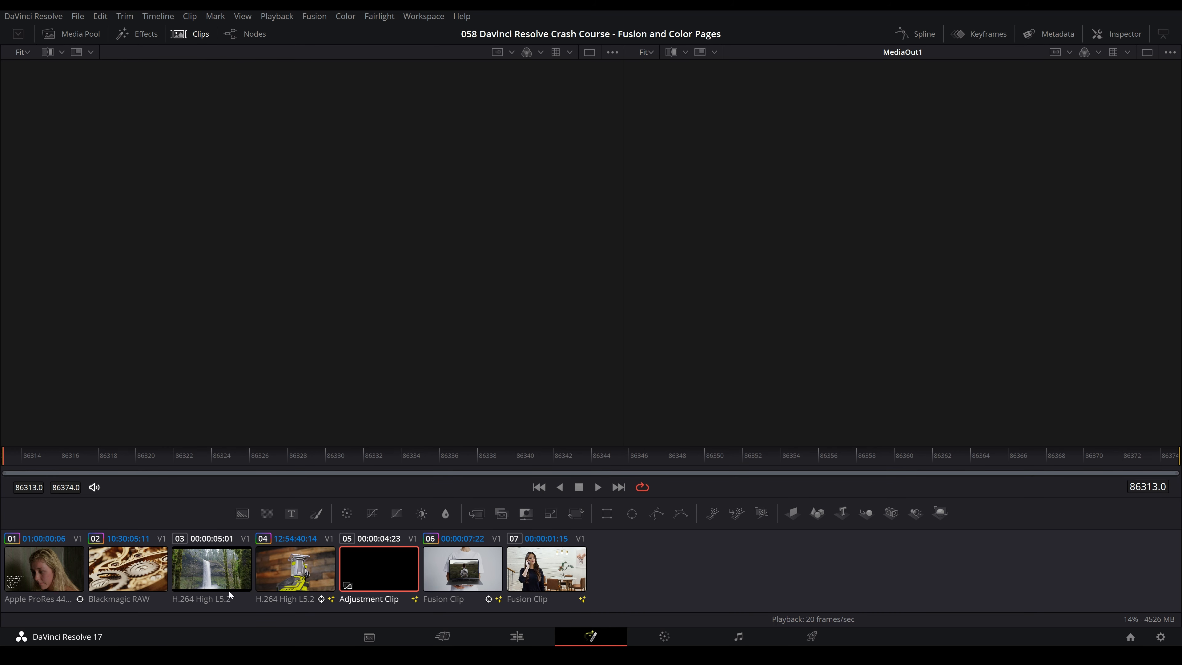
left_click(199, 35)
Show the node editor and display the MediaIn1 node in the first viewer
left_click(243, 34)
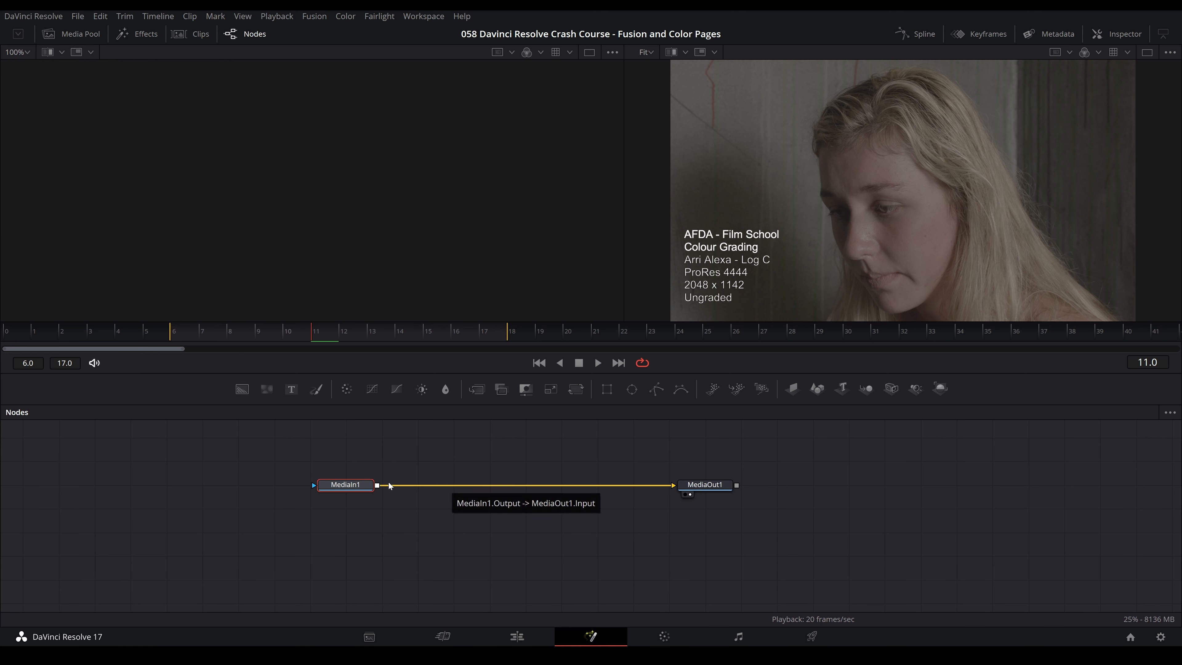
left_click_drag(334, 485, 361, 481)
key("1")
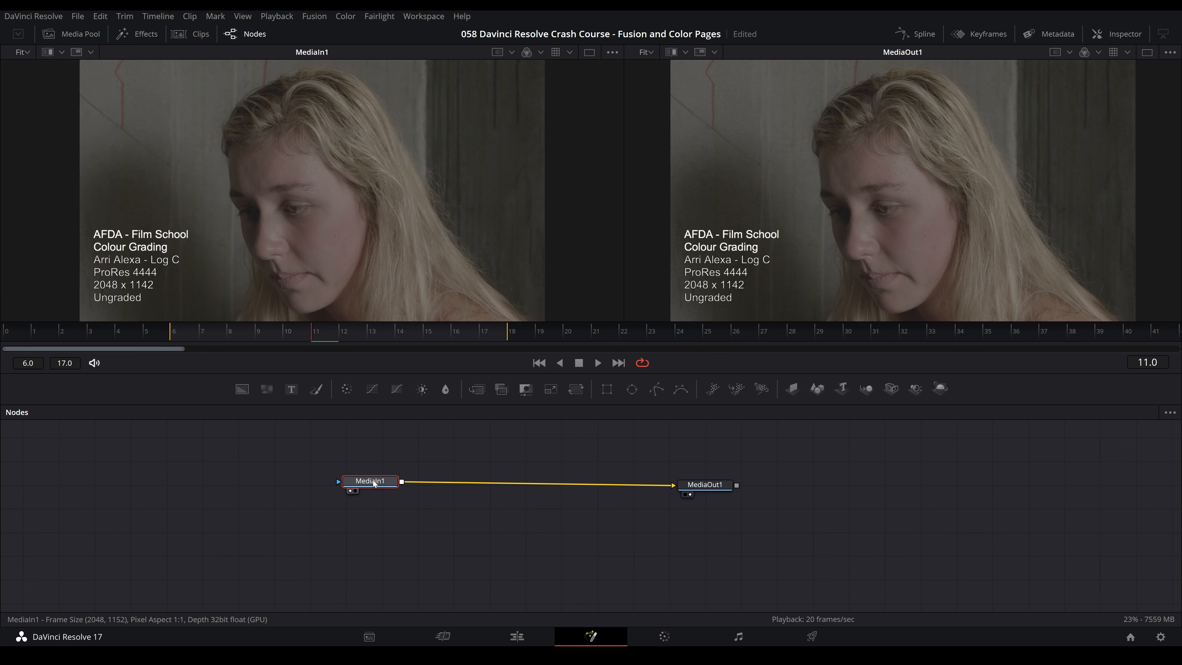
left_click_drag(362, 483, 365, 484)
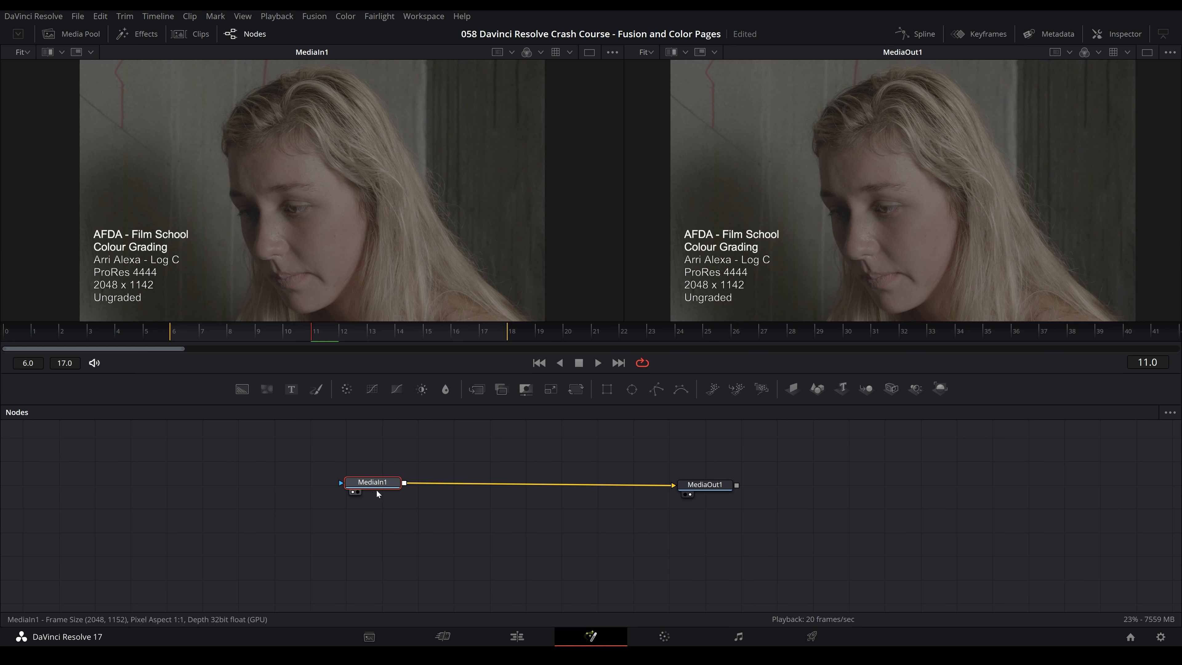
Toggle the selected node's display in the second viewer on and off
key("2")
key("2")
key("2")
key("2")
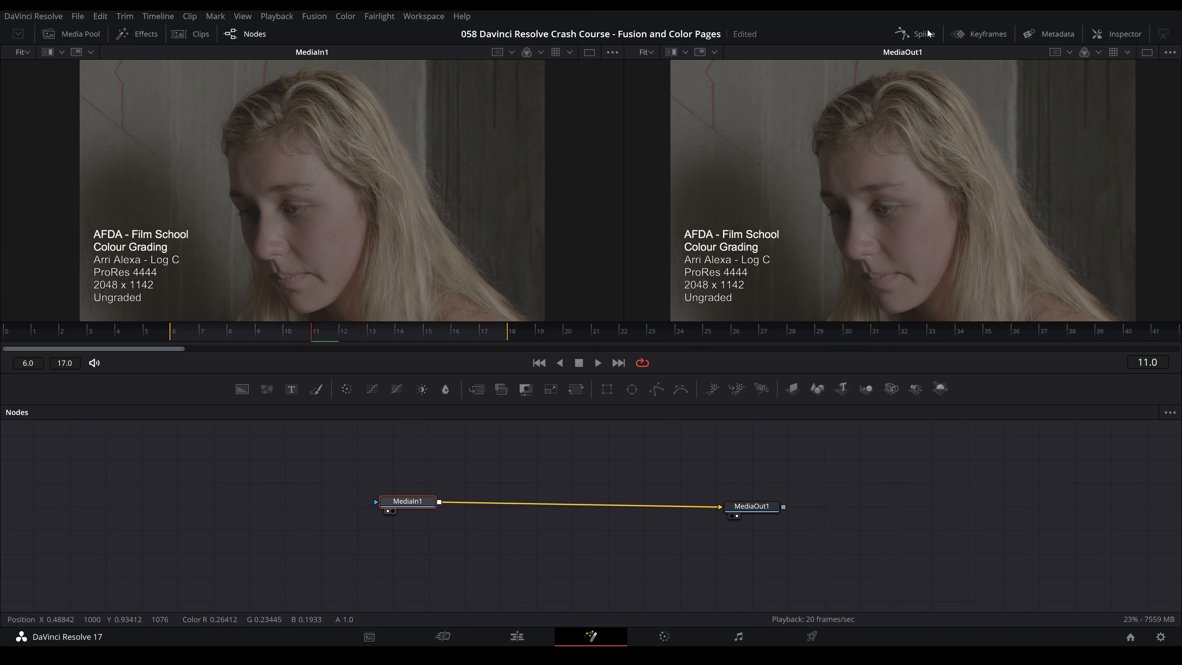
Examine the Spline, Keyframes, Metadata and Inspector panels for the MediaIn1 clip
left_click(923, 33)
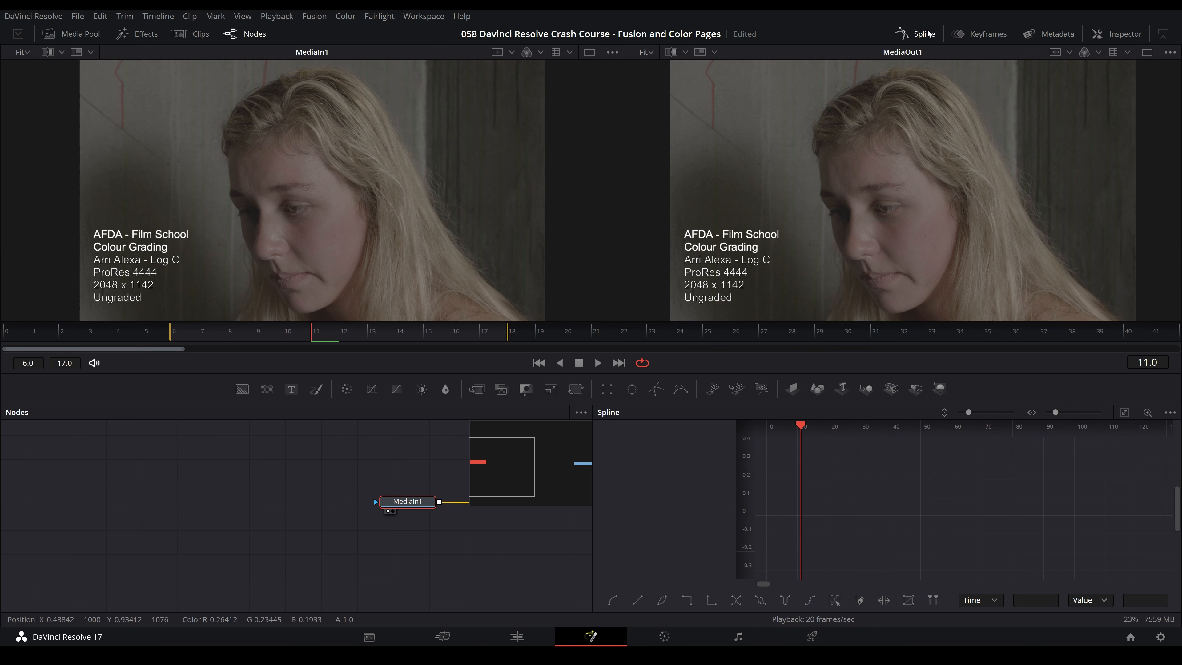
left_click(979, 34)
left_click(915, 34)
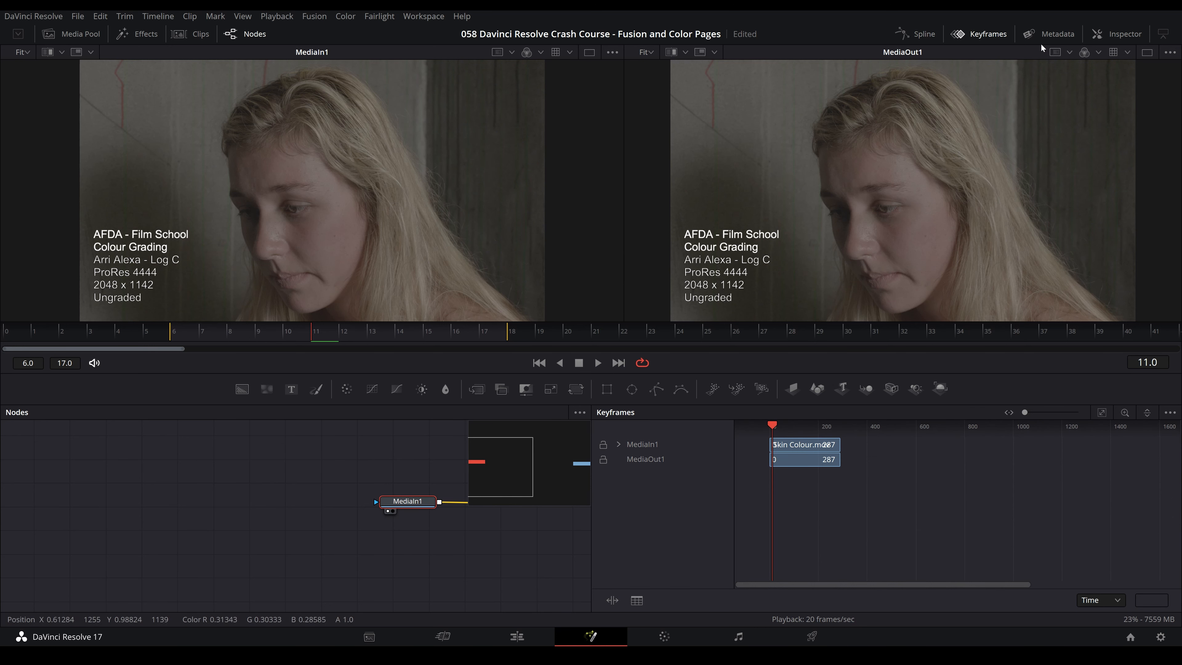
left_click(990, 34)
left_click(1041, 34)
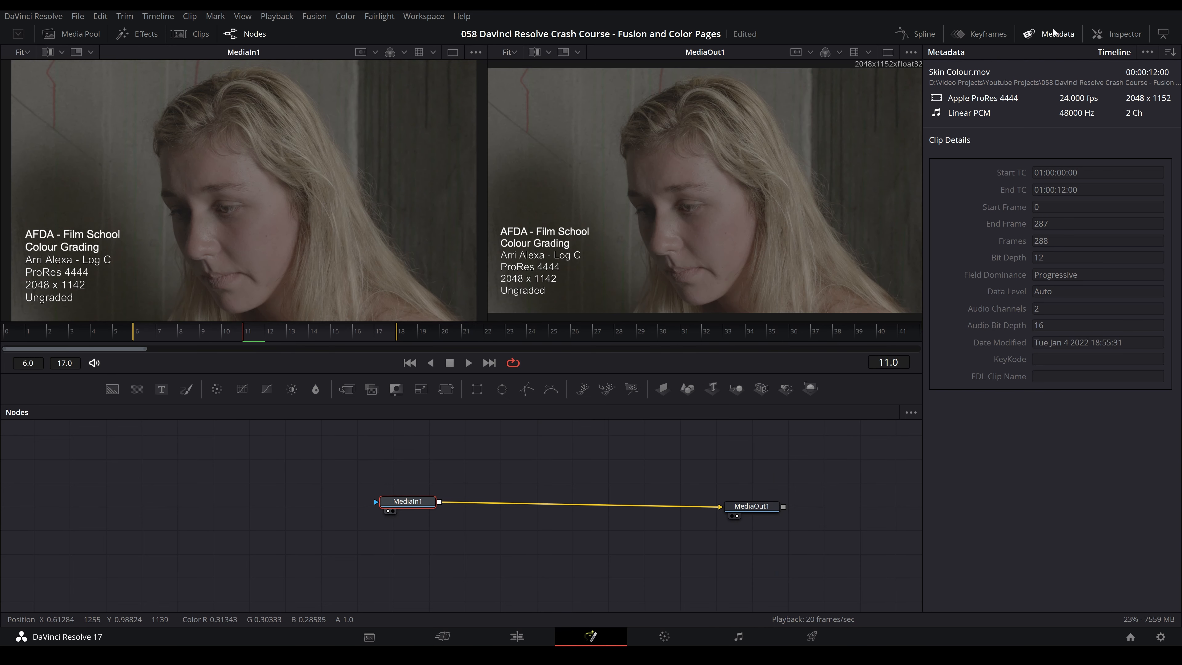
left_click(1053, 33)
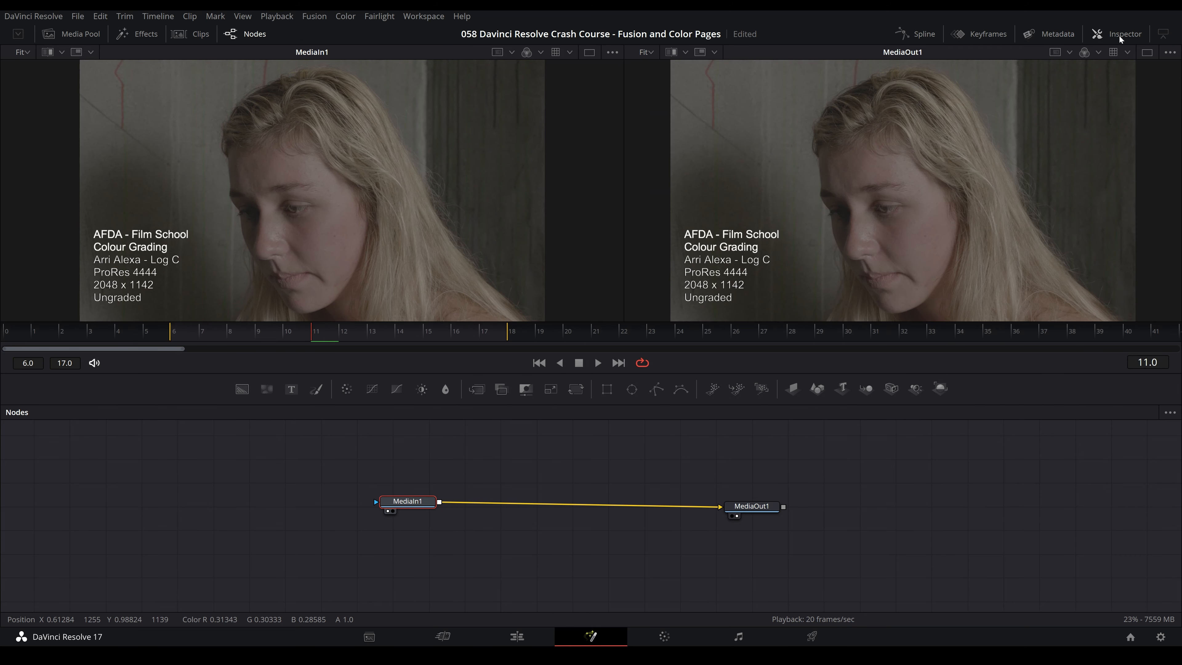
left_click(1120, 36)
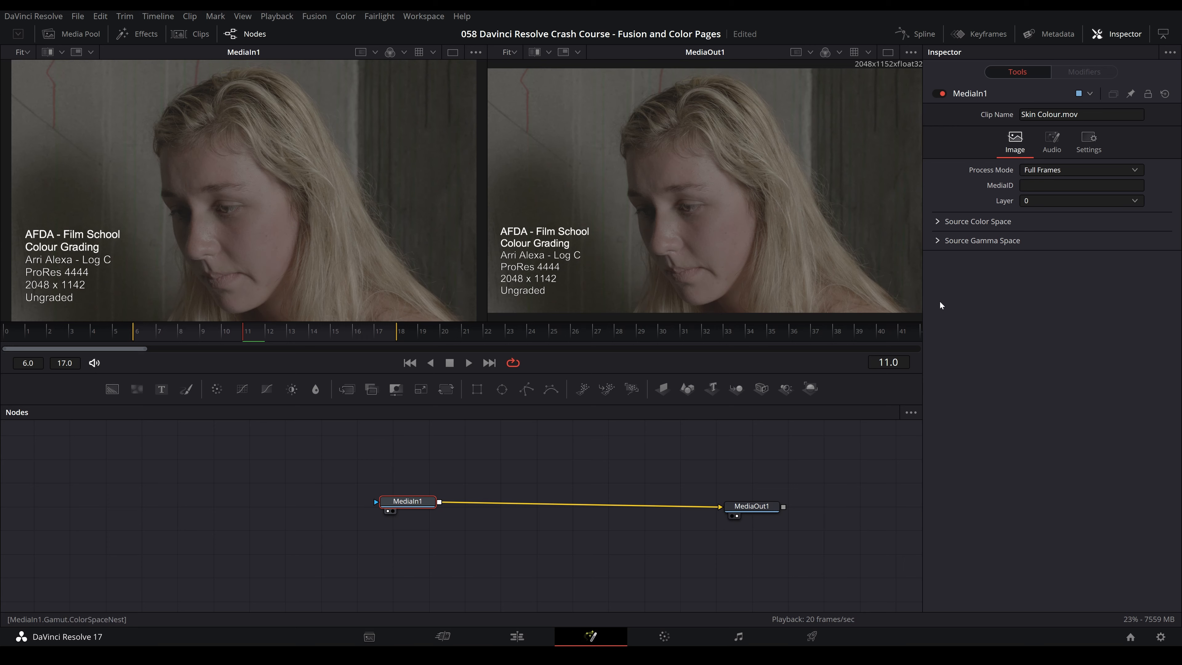
left_click(1119, 34)
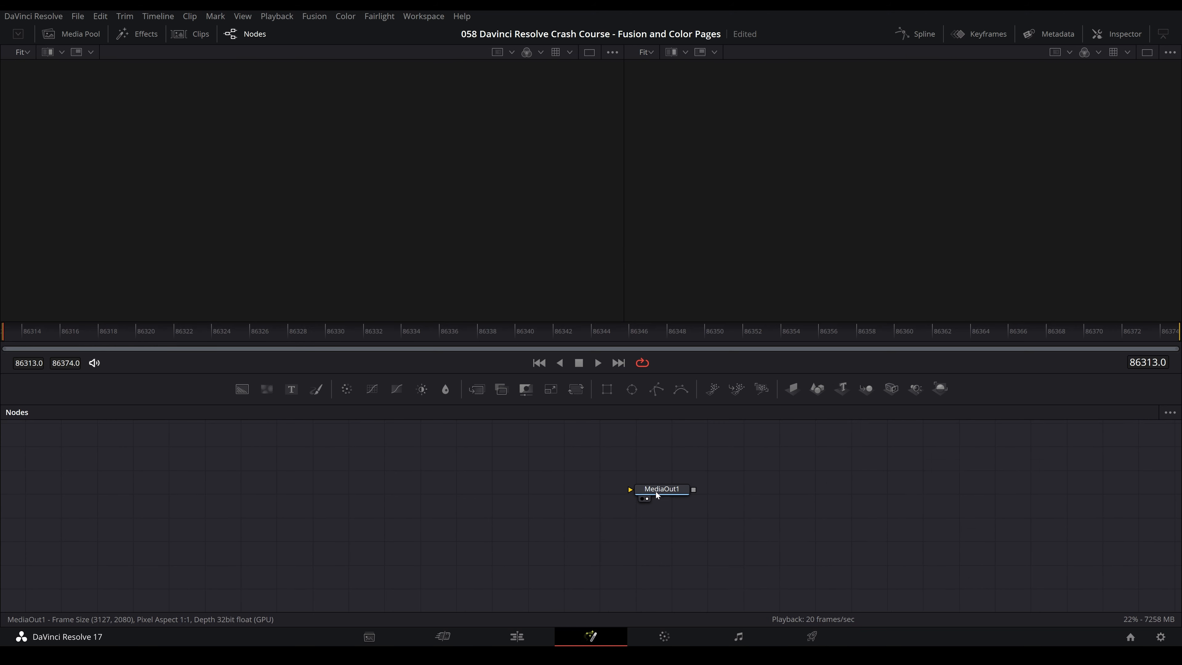
Reposition MediaOut1 and add batmanbatmobile.jpg from the media pool to the node graph as a media input
left_click_drag(655, 491, 673, 492)
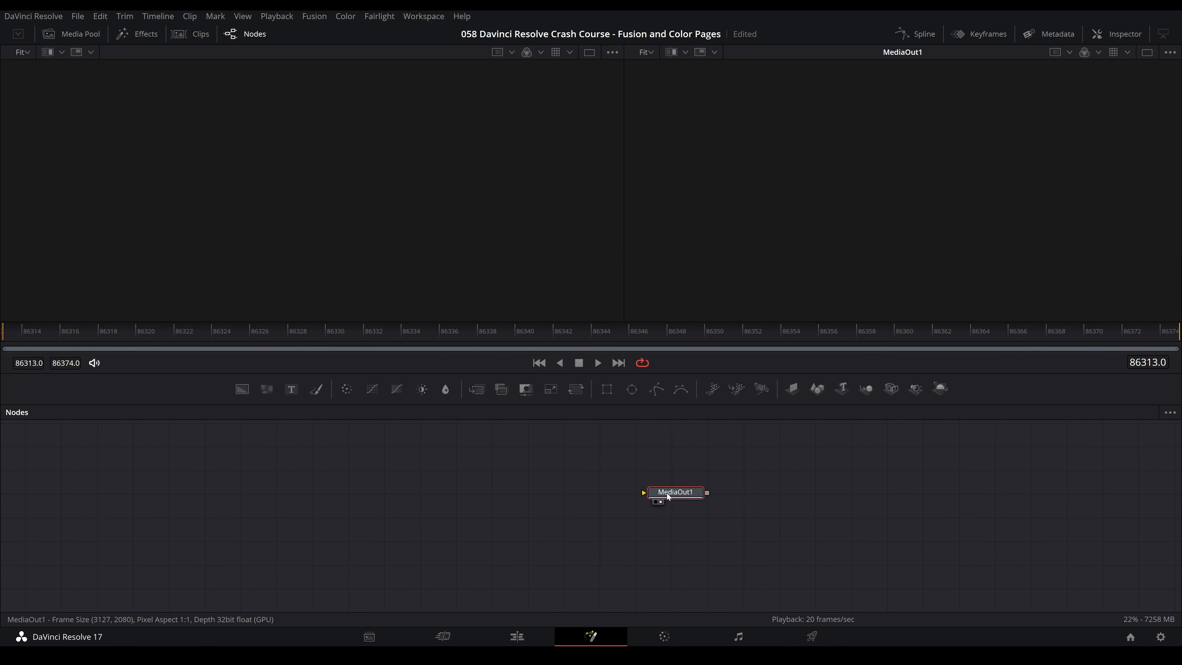
left_click_drag(669, 493, 686, 500)
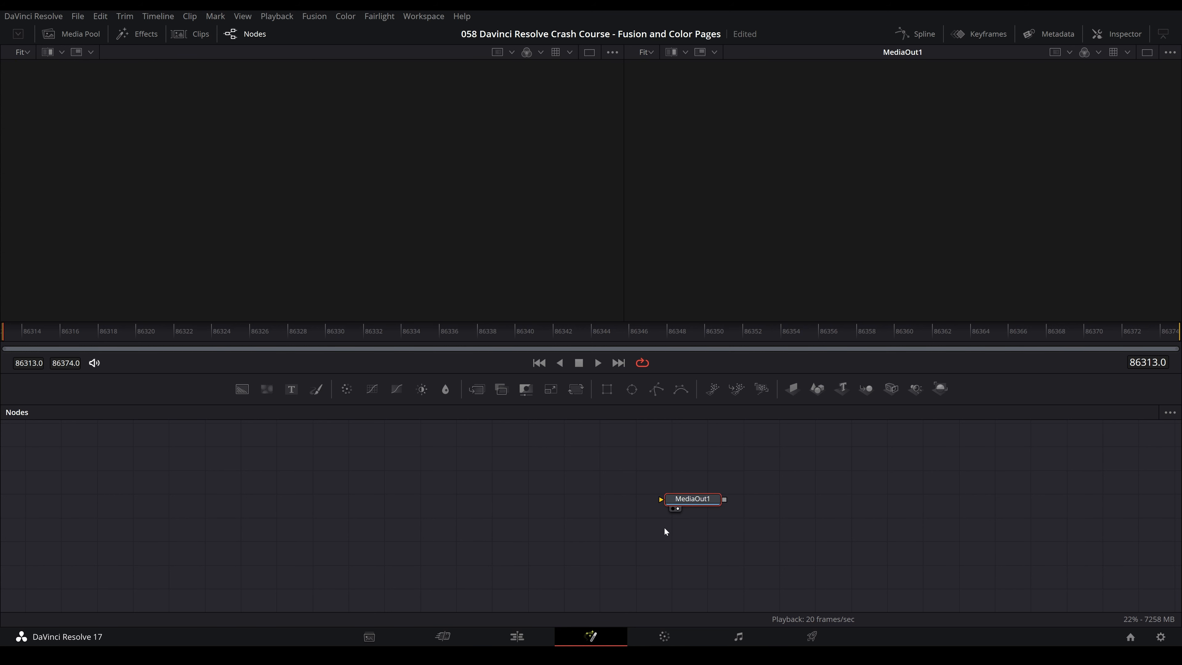
left_click(65, 33)
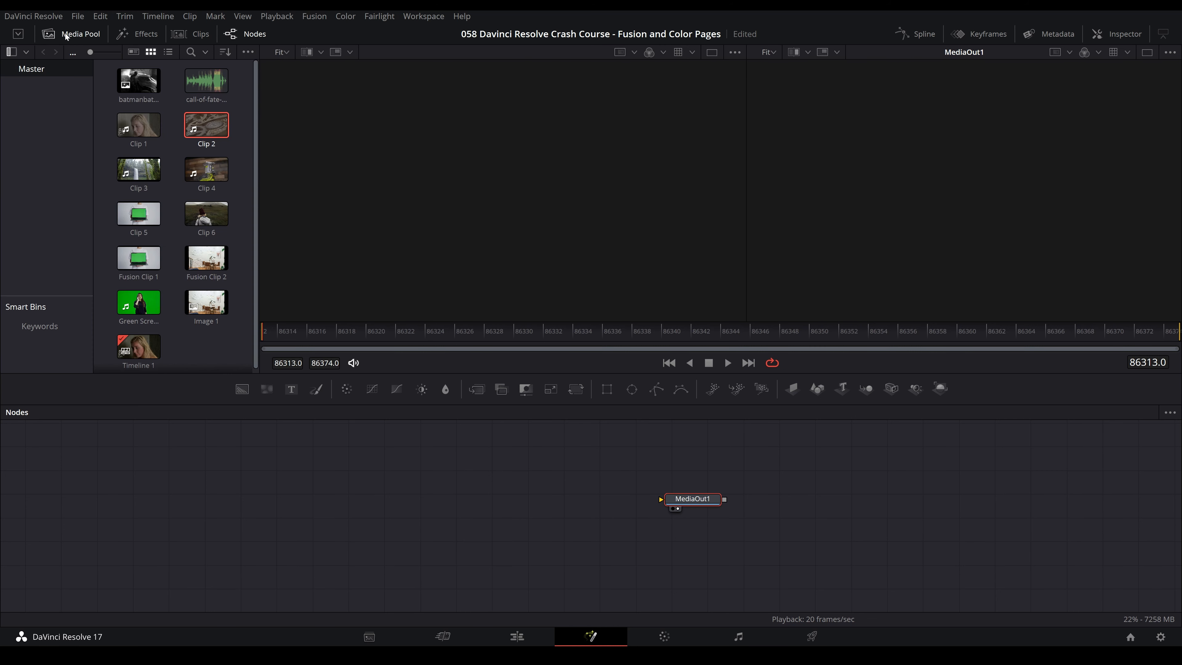
left_click_drag(138, 80, 503, 468)
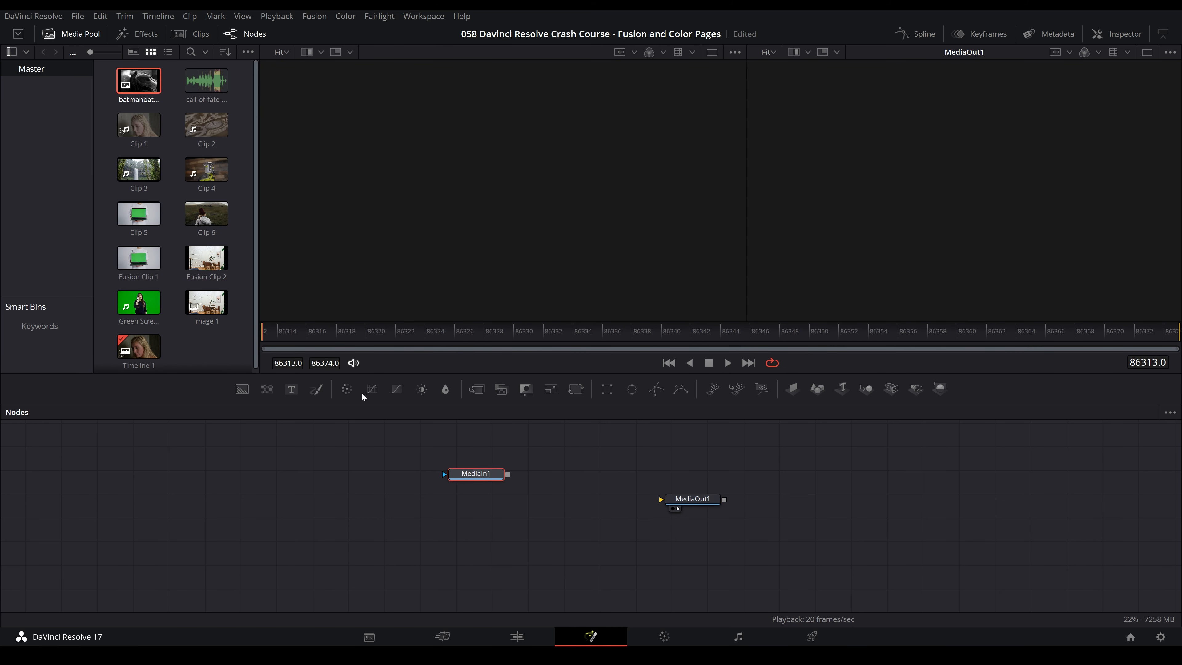
left_click(53, 34)
Connect the output of MediaIn1 to the input of MediaOut1 and space the two nodes apart
left_click_drag(480, 475, 467, 470)
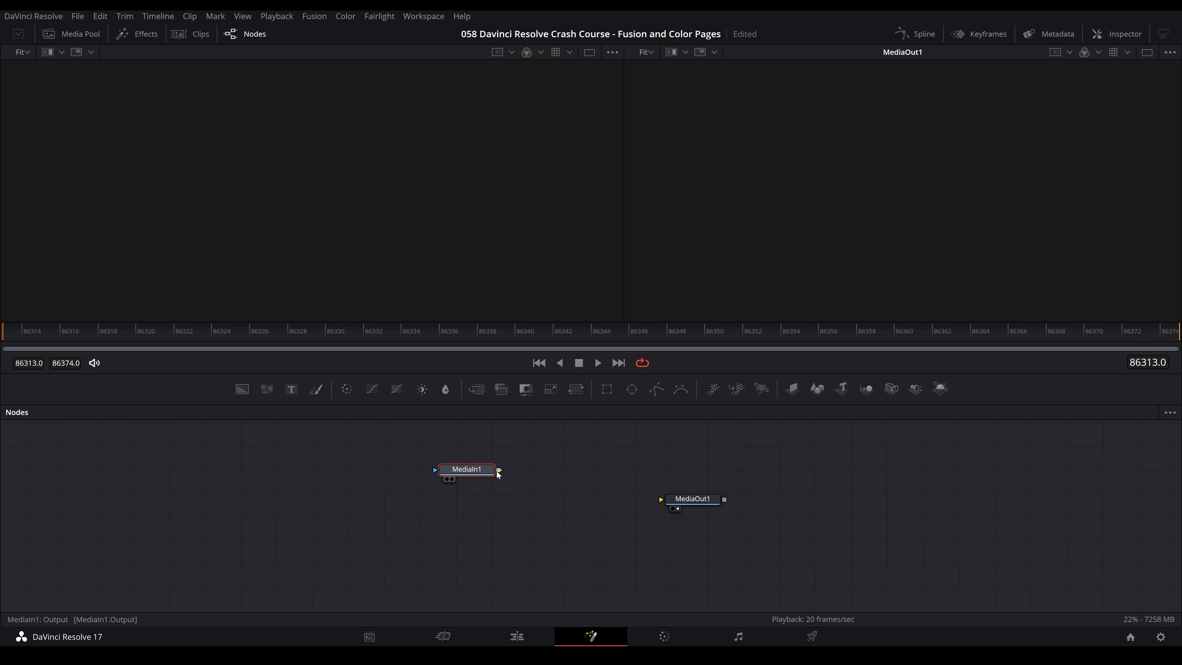
left_click_drag(497, 470, 434, 481)
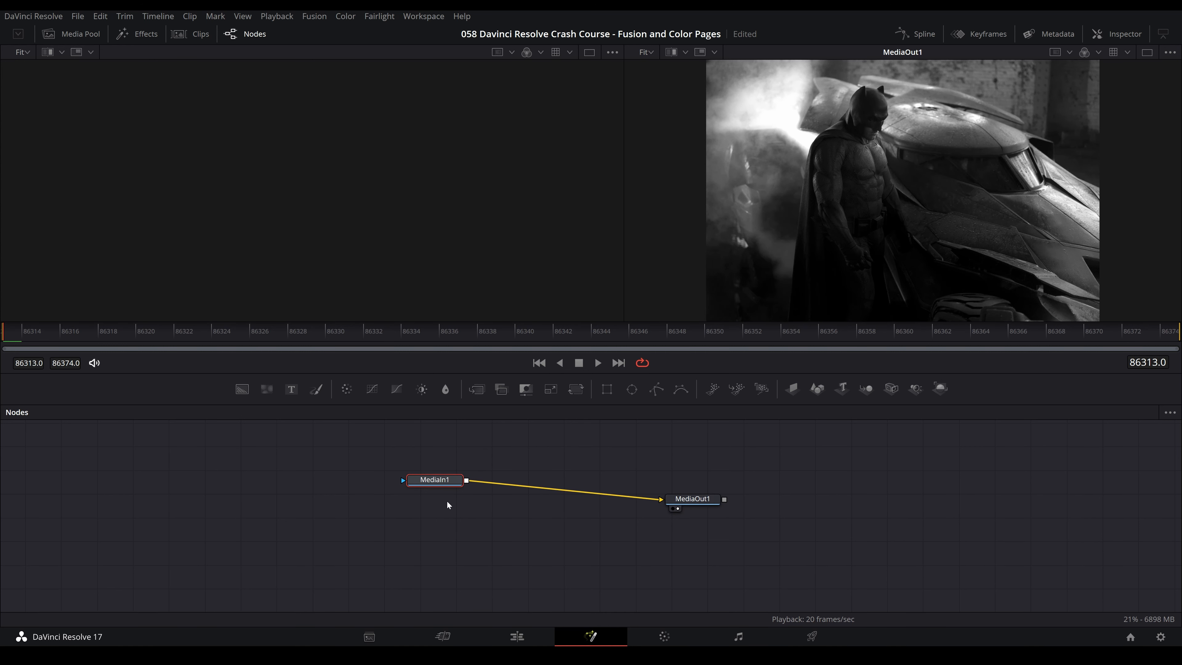
left_click(452, 454)
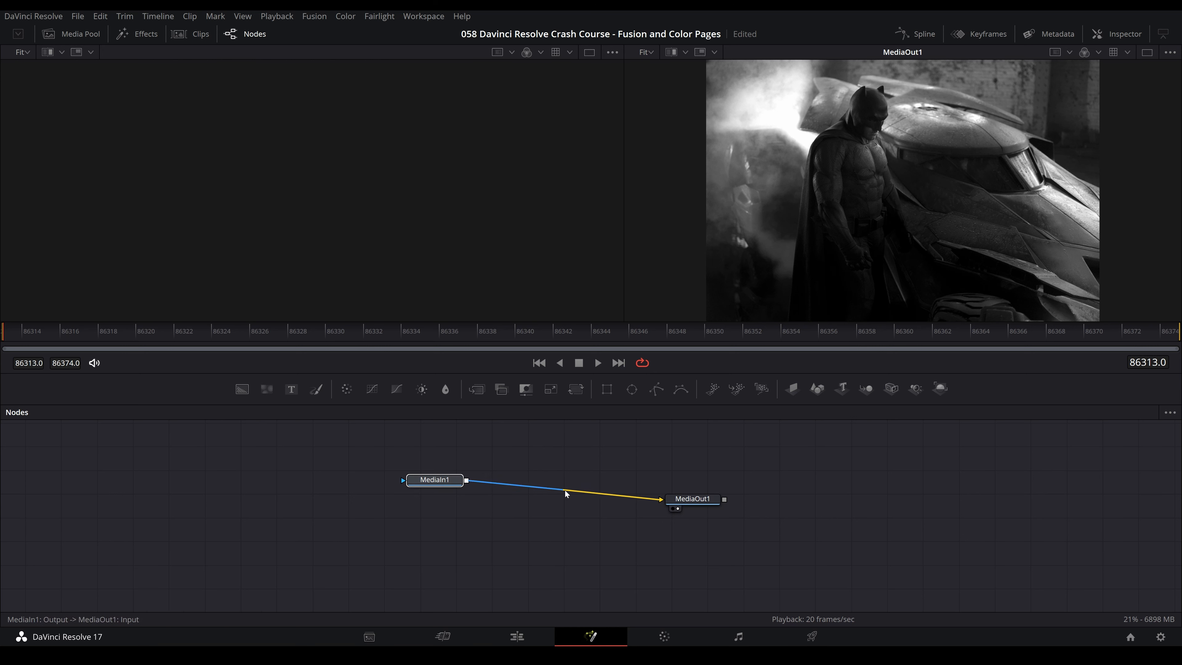
mouse_move(644, 498)
left_mouse_down()
mouse_move(503, 501)
mouse_move(640, 481)
mouse_move(661, 499)
left_mouse_up()
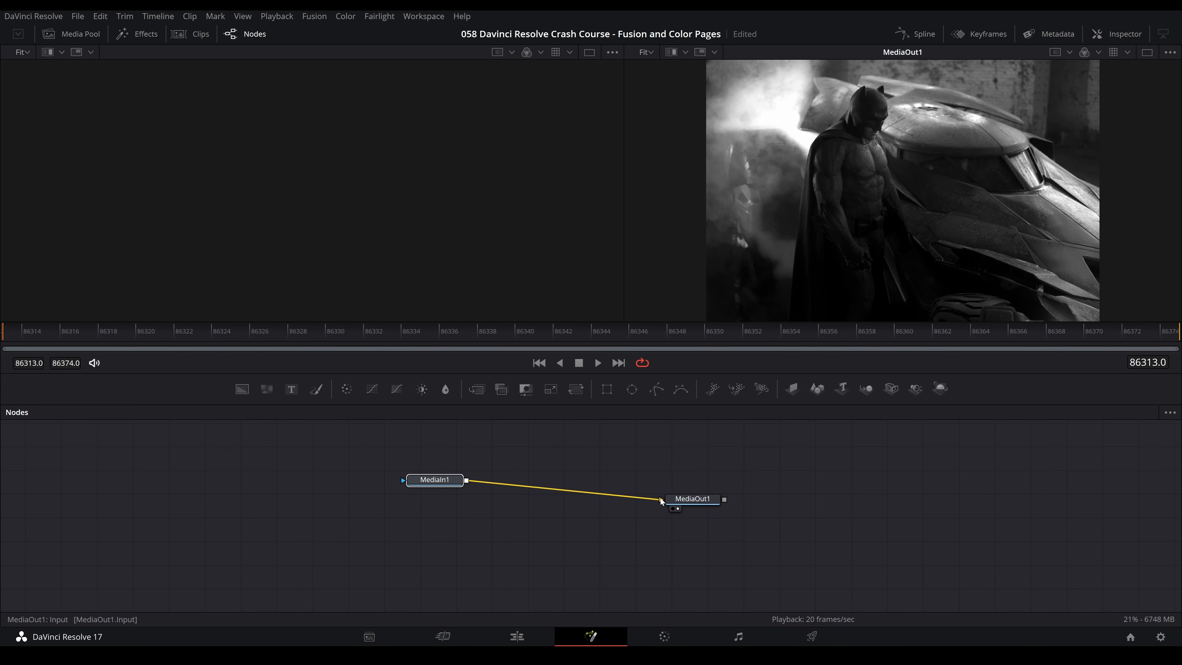
Check the adjustment clip's image on the Edit page, and return to the Fusion page
left_click(517, 636)
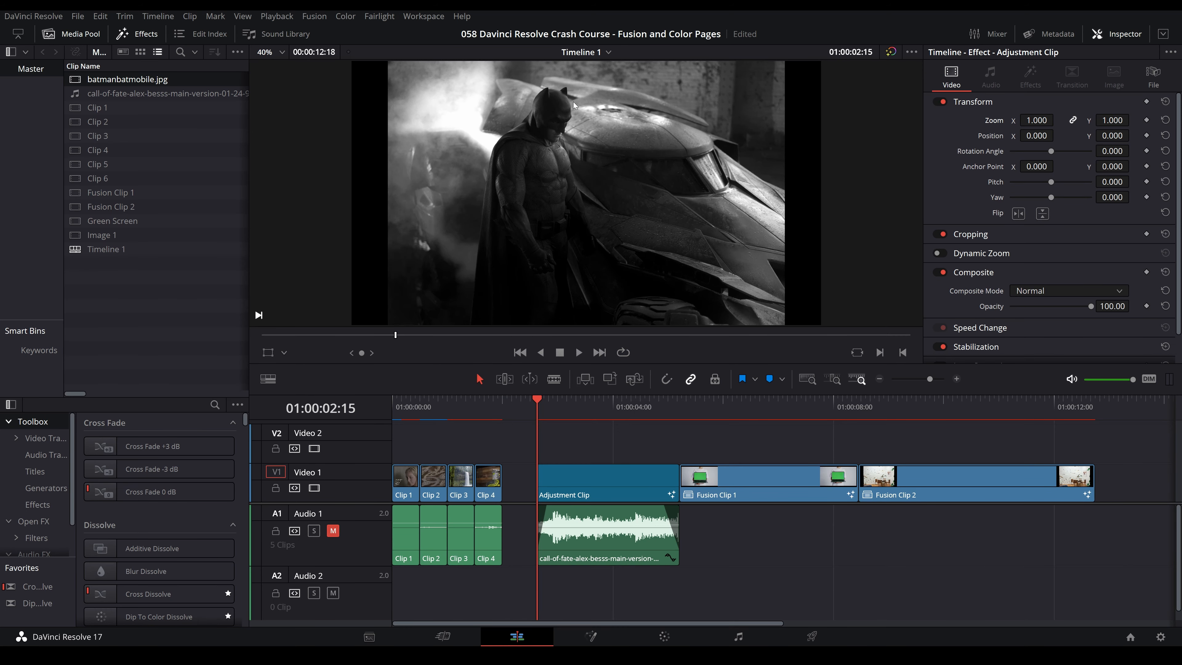
left_click(593, 635)
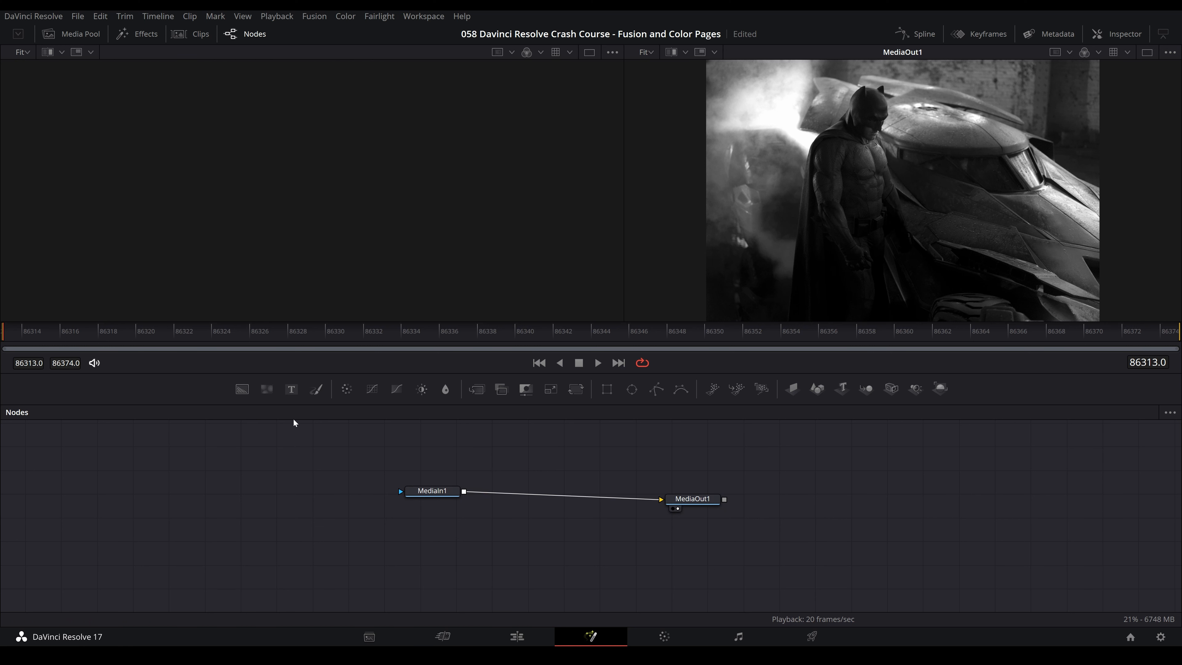
Add a Text node to the graph and place it above MediaIn1
left_click(292, 390)
left_click_drag(457, 491, 456, 509)
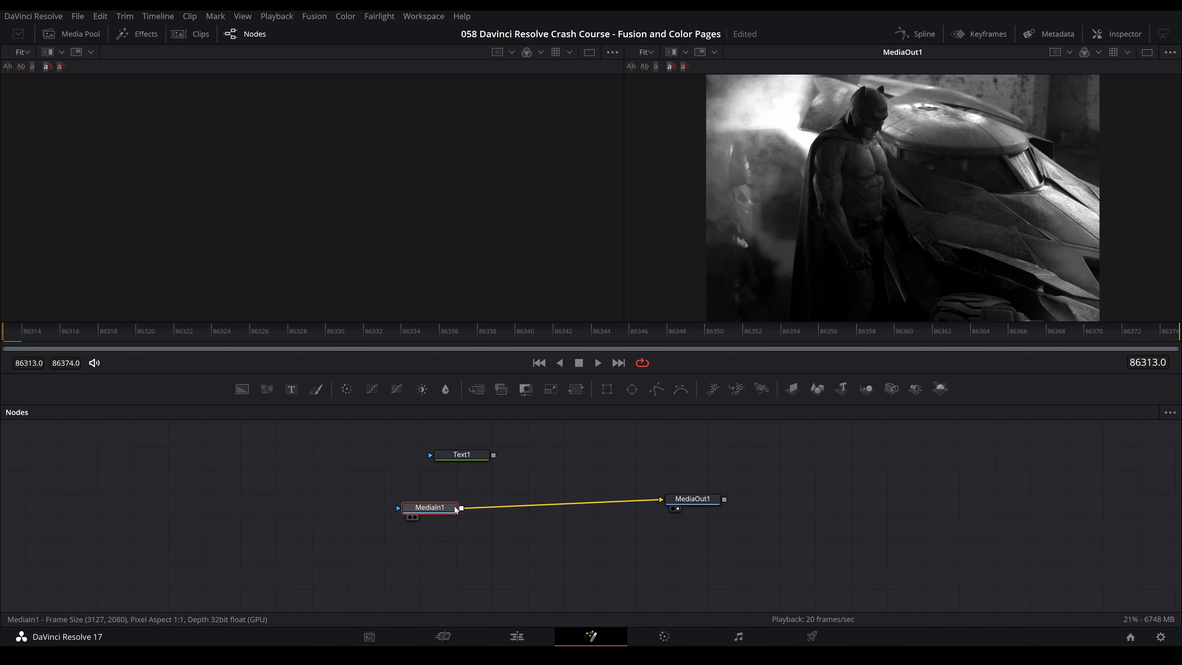
left_click_drag(458, 455, 448, 458)
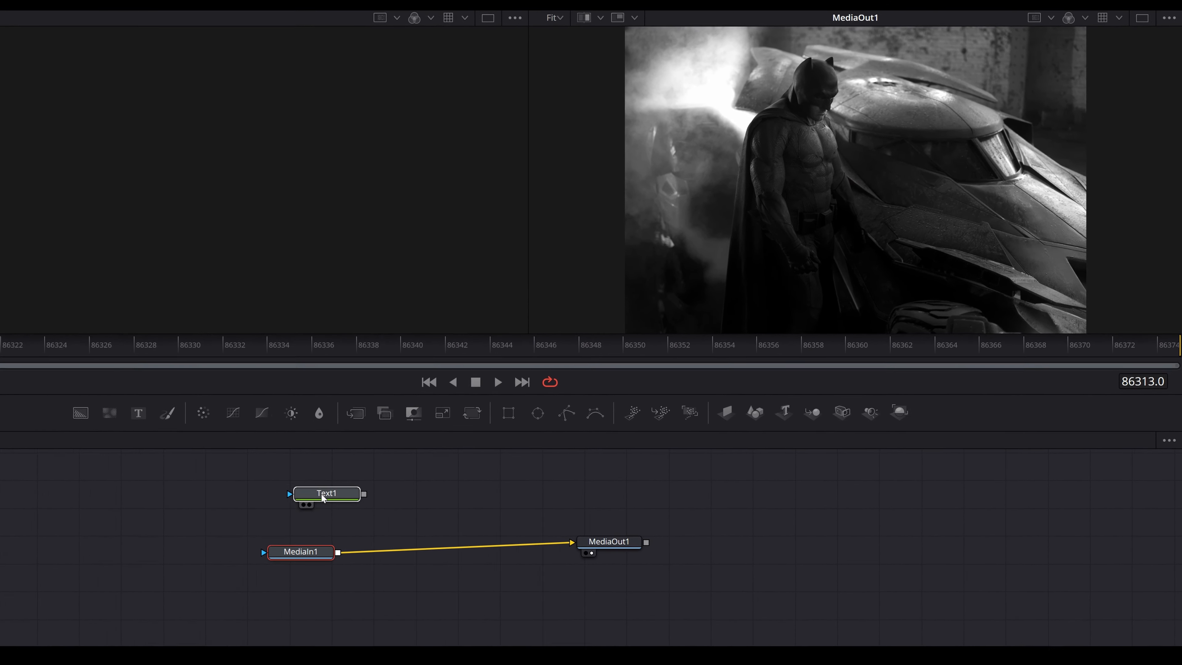
Try connecting Text1 directly to MediaIn1, and break that link again
left_click_drag(322, 494, 267, 573)
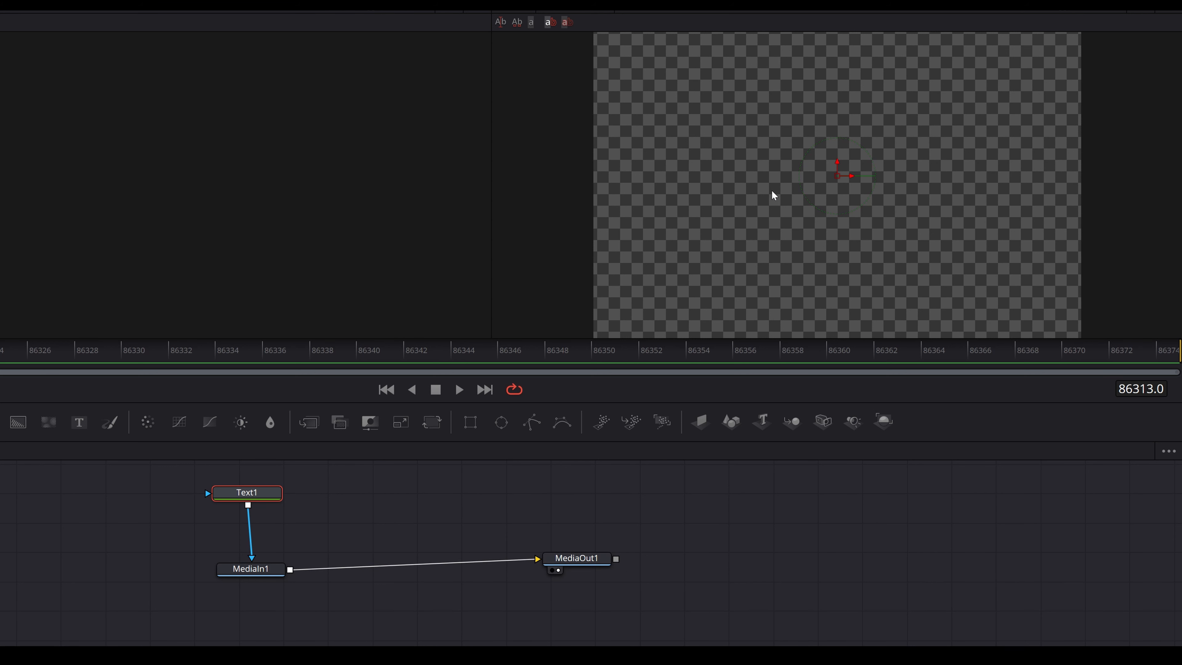
left_click(252, 546)
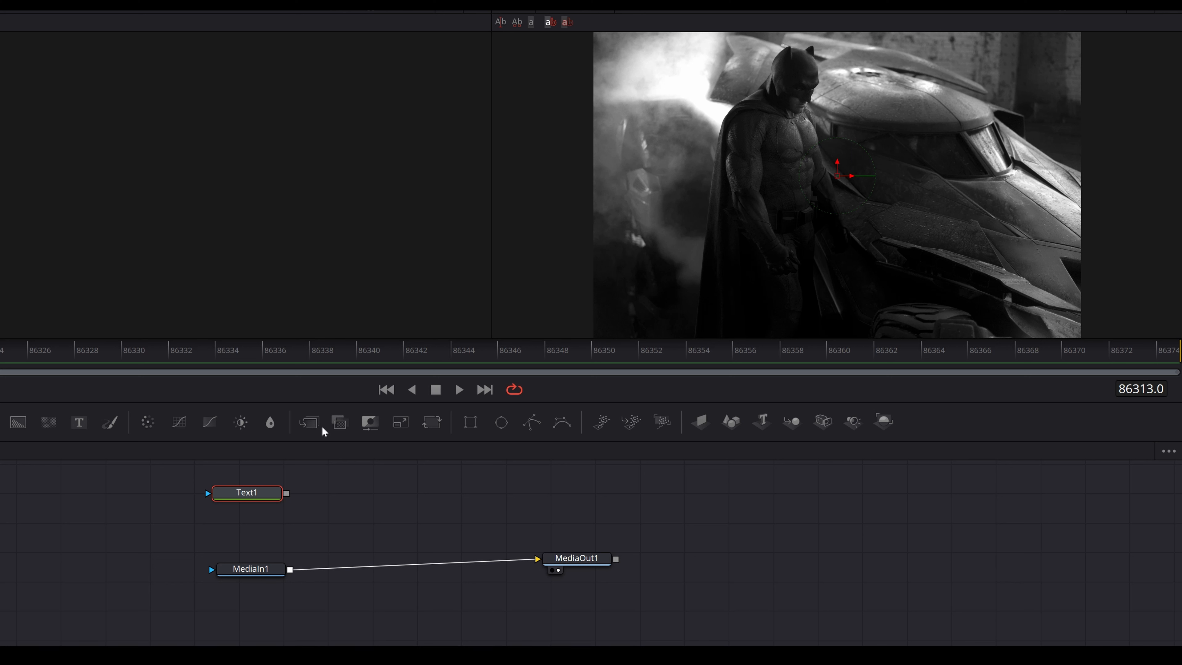
Add a Merge node to the graph and arrange it beside the Text1 node
left_click(317, 495)
left_click(310, 424)
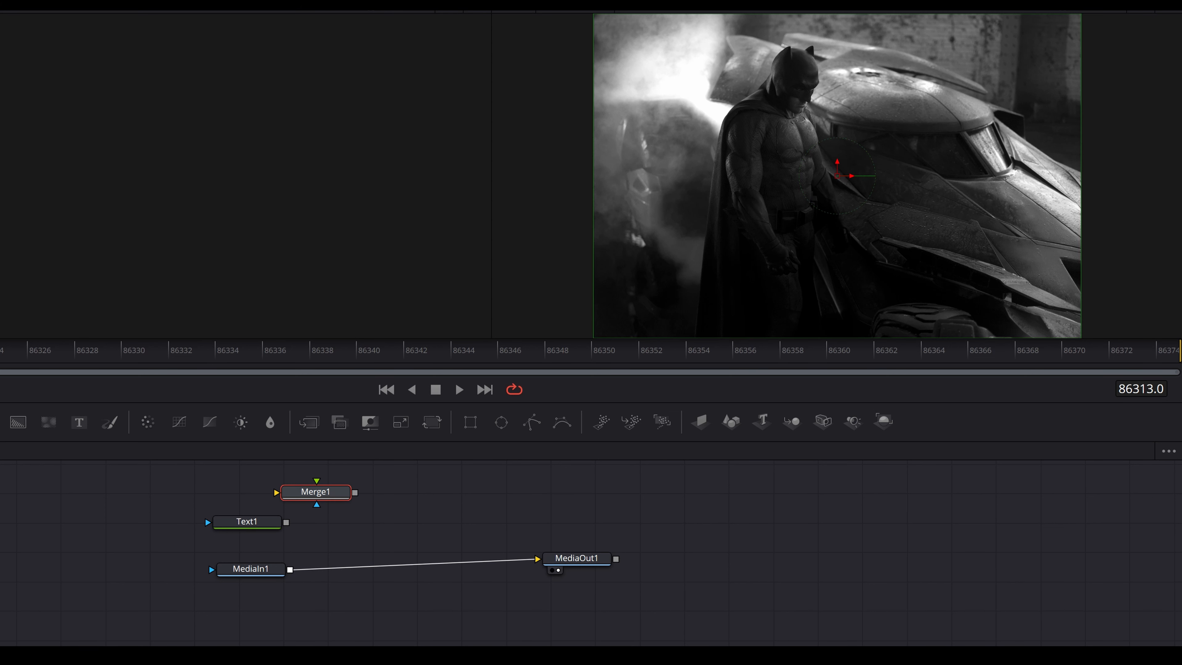
left_click_drag(247, 522, 193, 495)
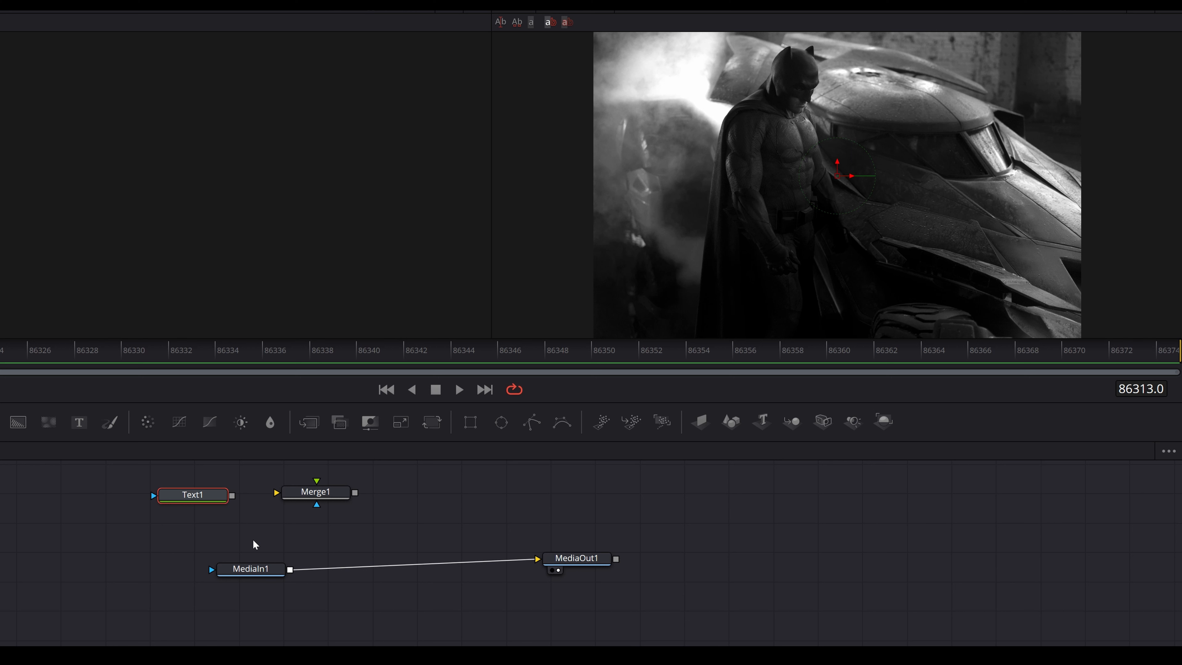
left_click_drag(311, 492, 311, 501)
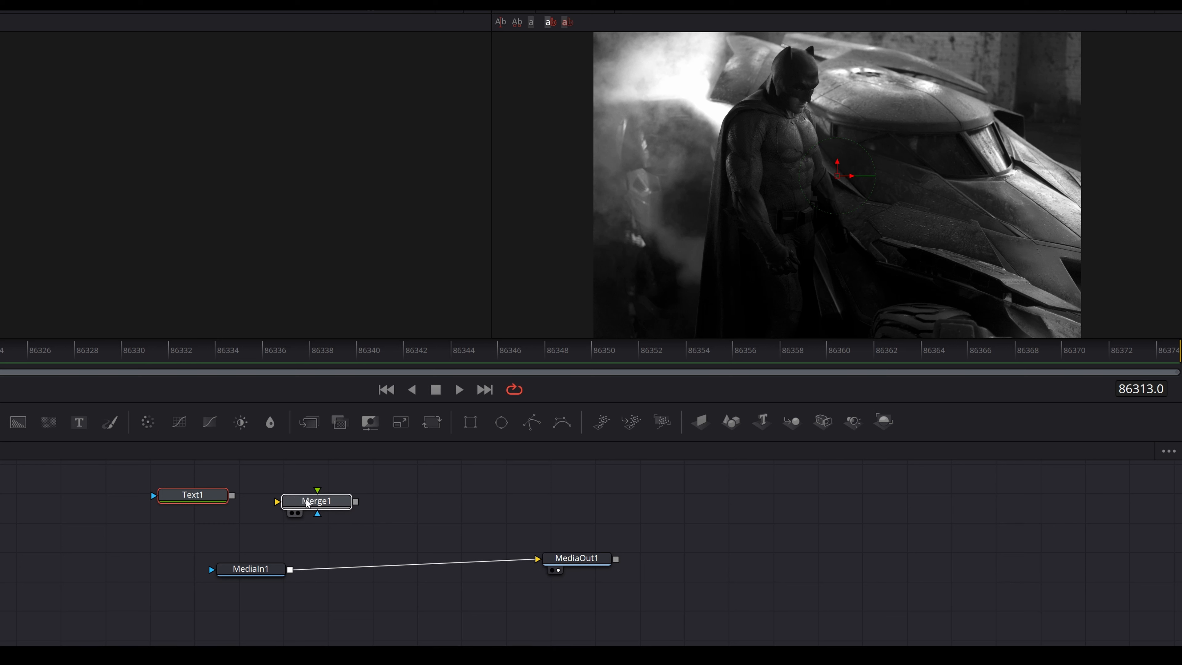
Try routing Text1 through Merge1 into MediaIn1, and disconnect both links
left_click_drag(232, 496, 252, 570)
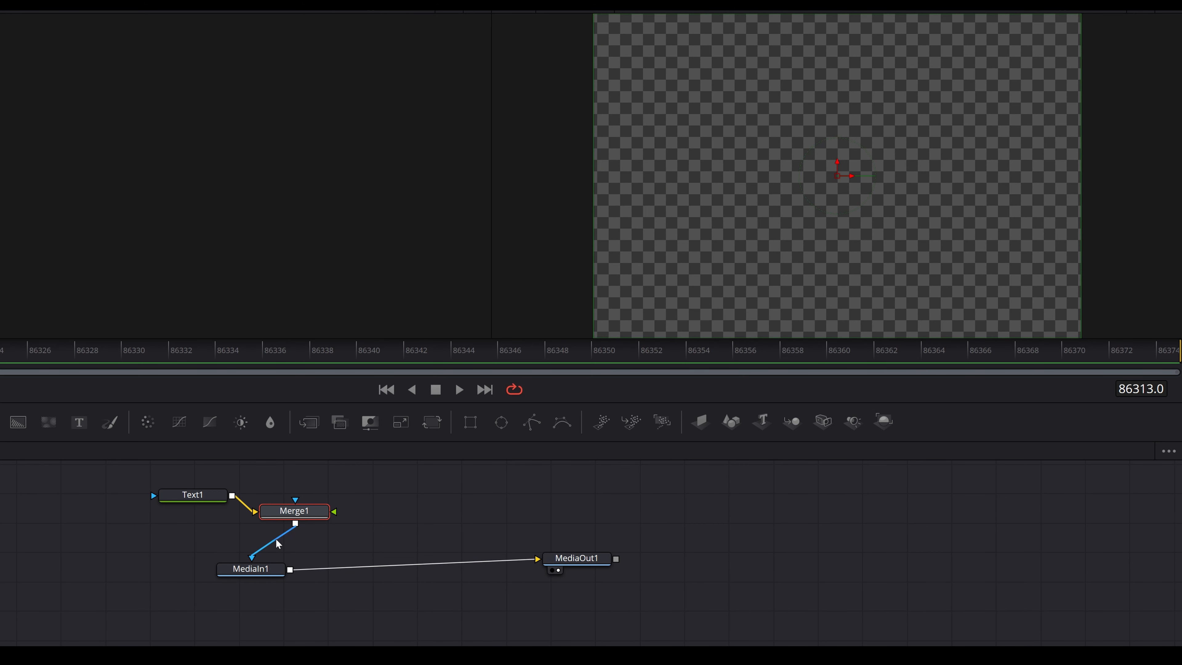
left_click(258, 551)
left_click_drag(321, 518, 444, 519)
left_click_drag(279, 567, 239, 568)
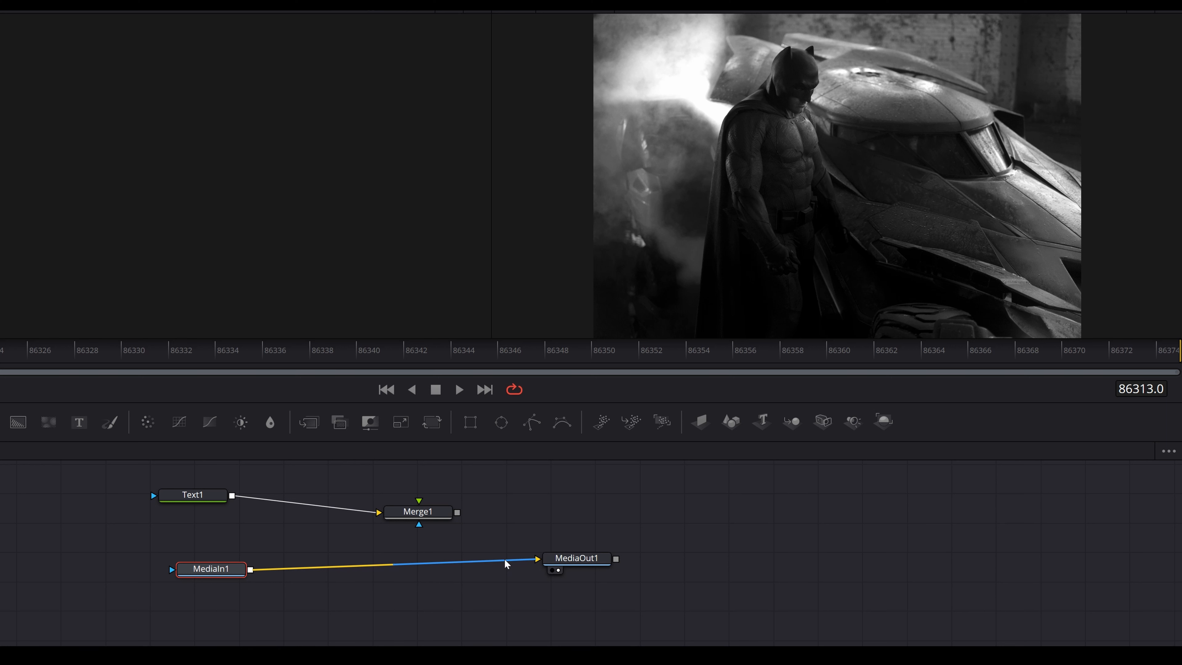
left_click(337, 507)
Disconnect MediaIn1 from MediaOut1, place Merge1 between them, and link MediaIn1 to Merge1's background input
left_click(495, 562)
left_click(421, 512)
left_click_drag(421, 512, 395, 561)
left_click_drag(247, 573, 362, 566)
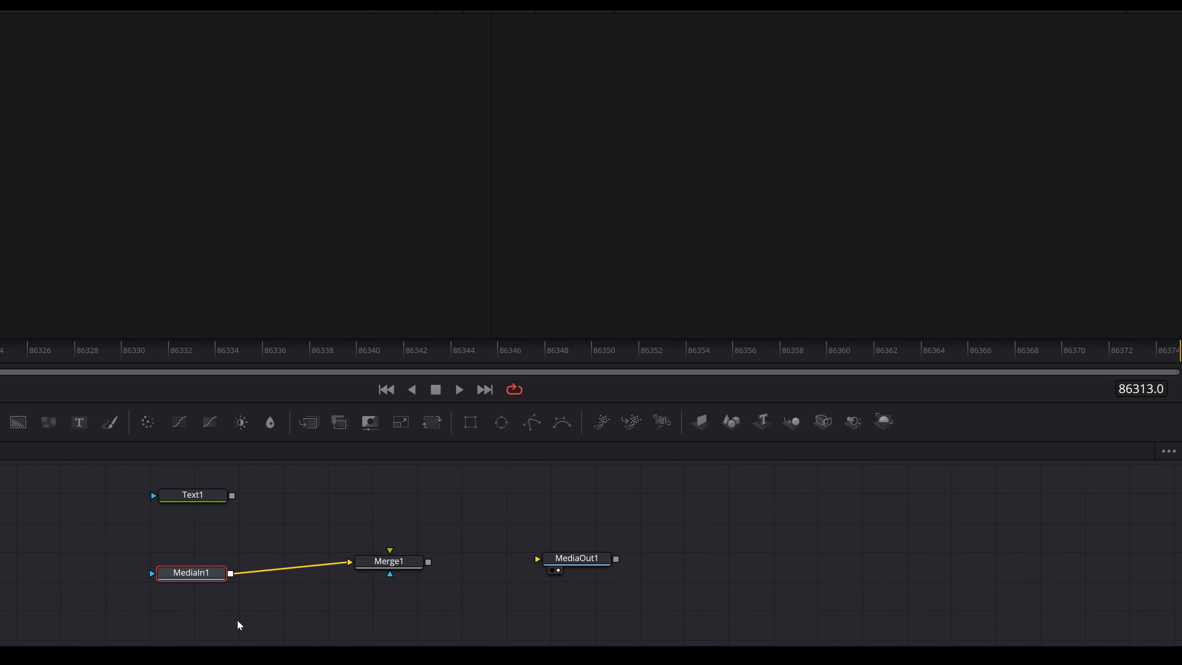
Break the link between MediaIn1 and Merge1 and reconnect it, choosing Background as the input
left_click(278, 568)
left_click_drag(231, 575, 383, 559)
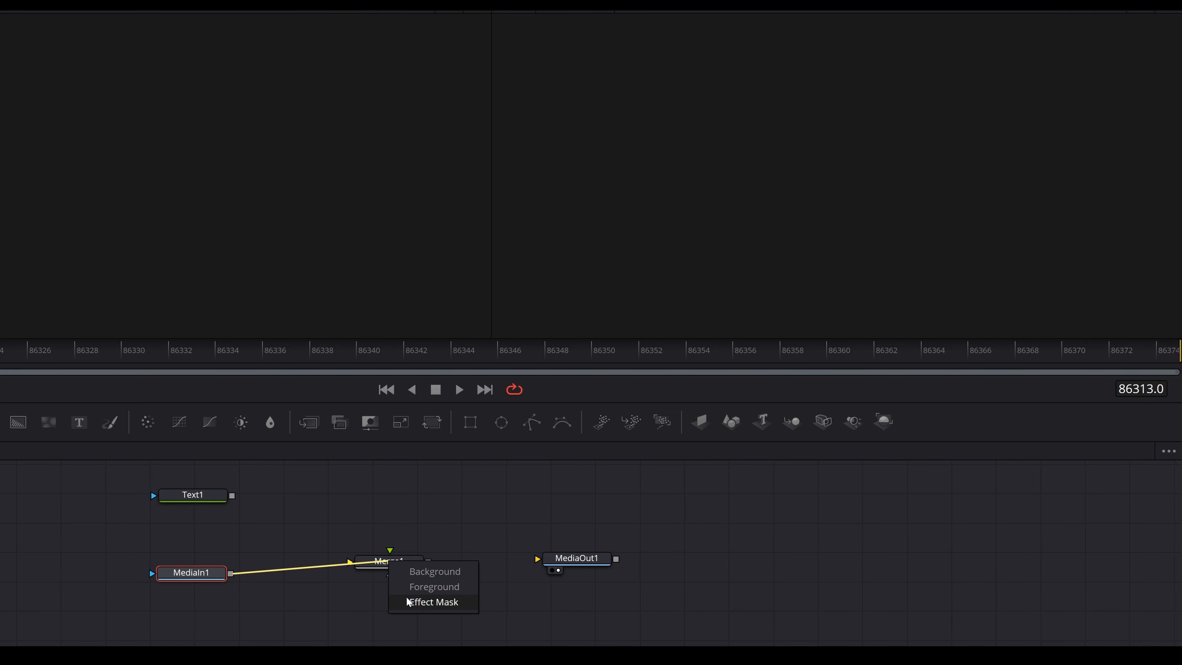
left_click(438, 573)
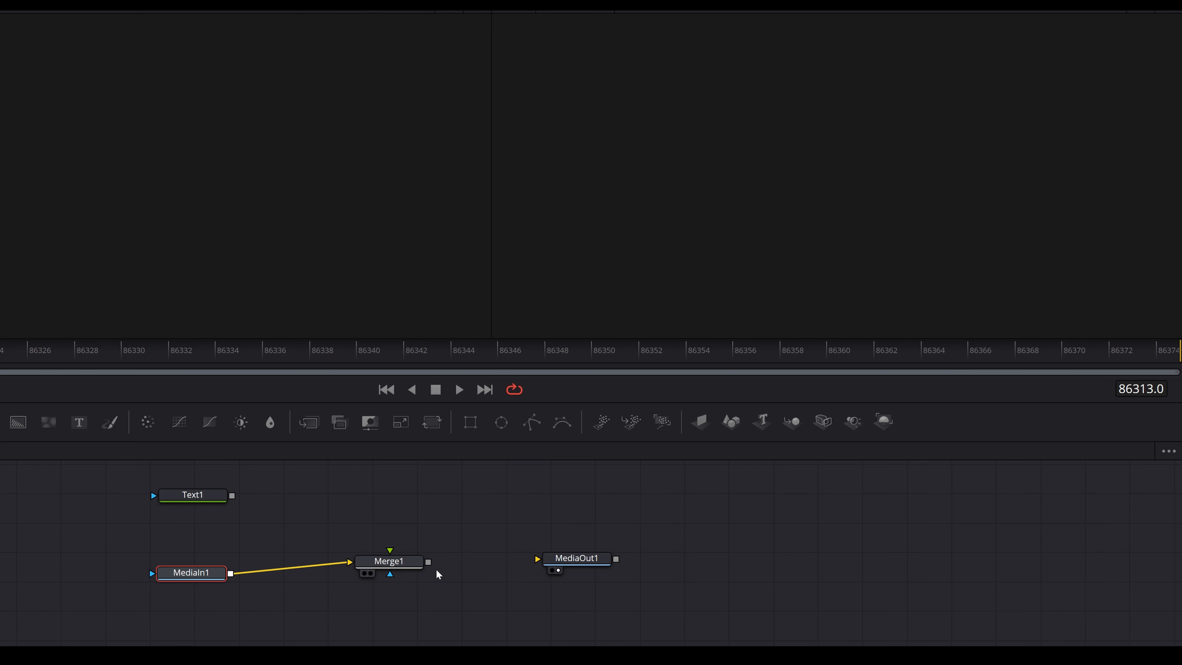
left_click(425, 562)
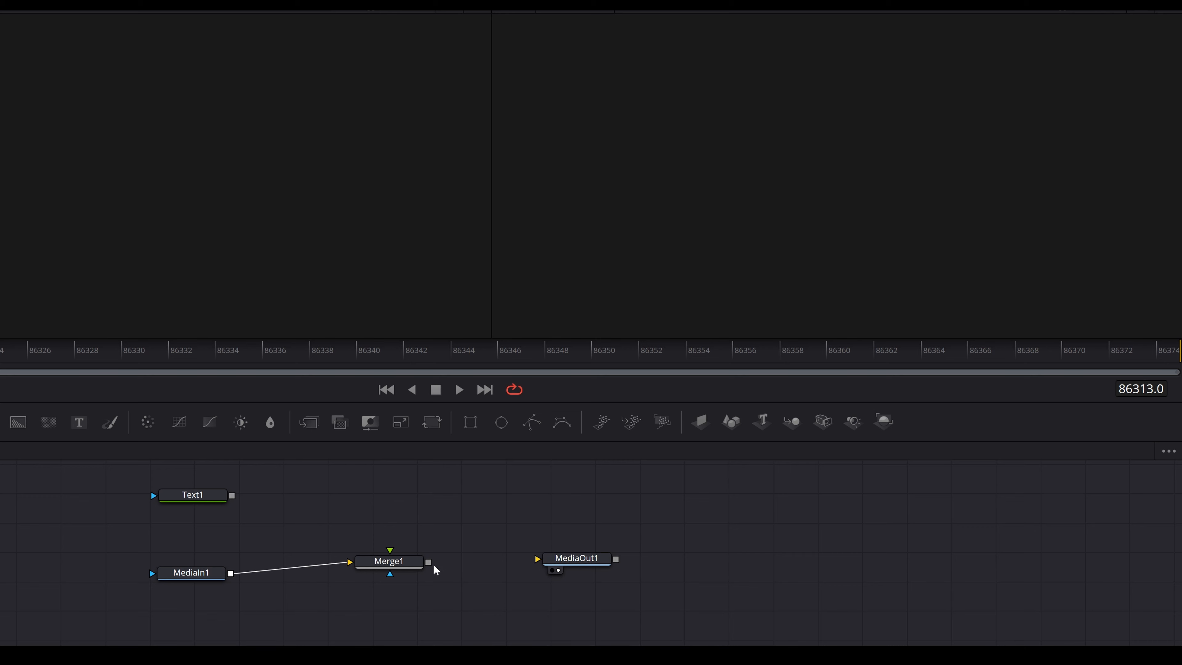
Link Merge1's output to MediaOut1 and connect Text1 to Merge1 as the Foreground input
left_click_drag(428, 562, 538, 559)
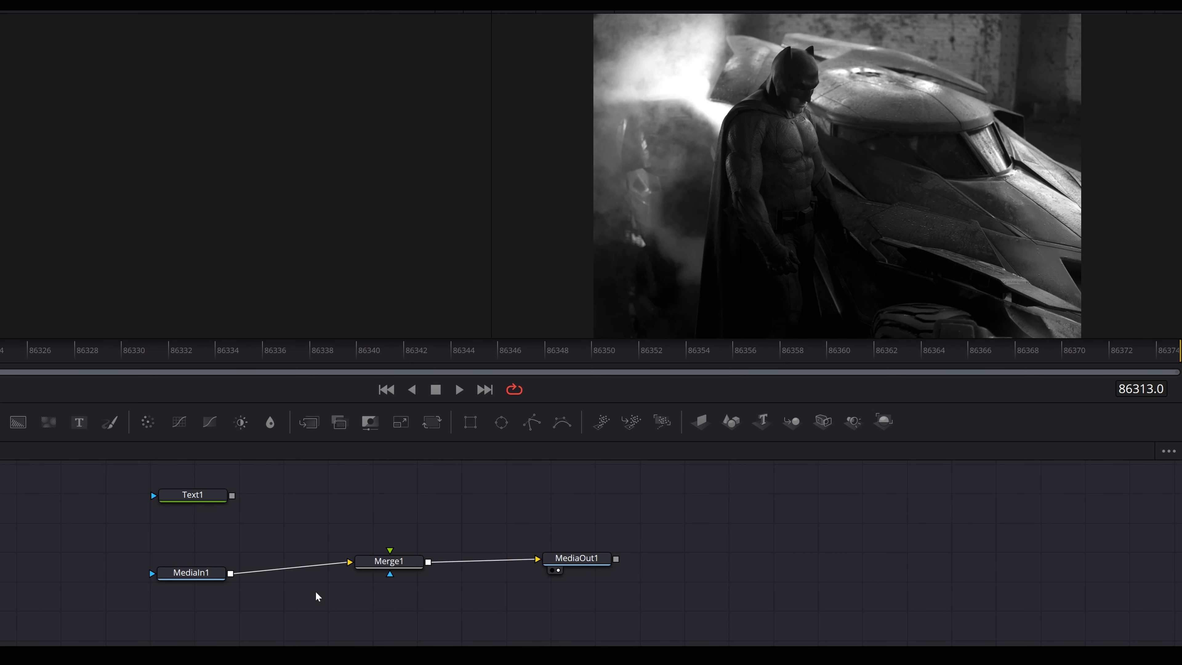
left_click_drag(203, 500, 233, 500)
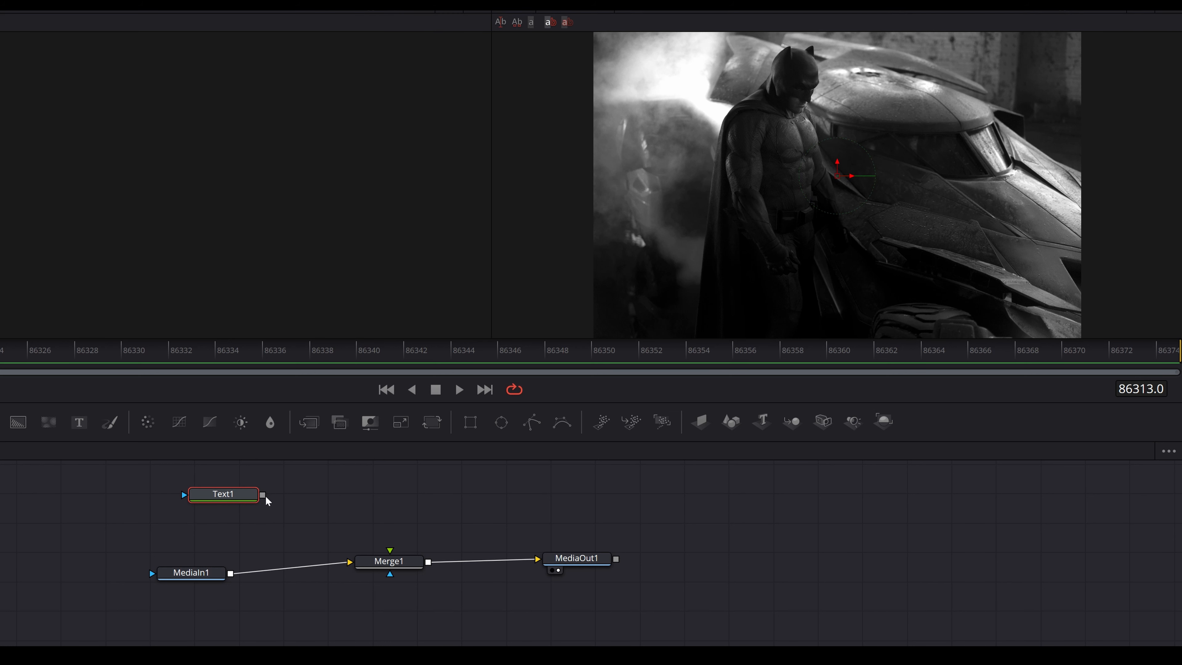
left_click_drag(262, 495, 391, 564)
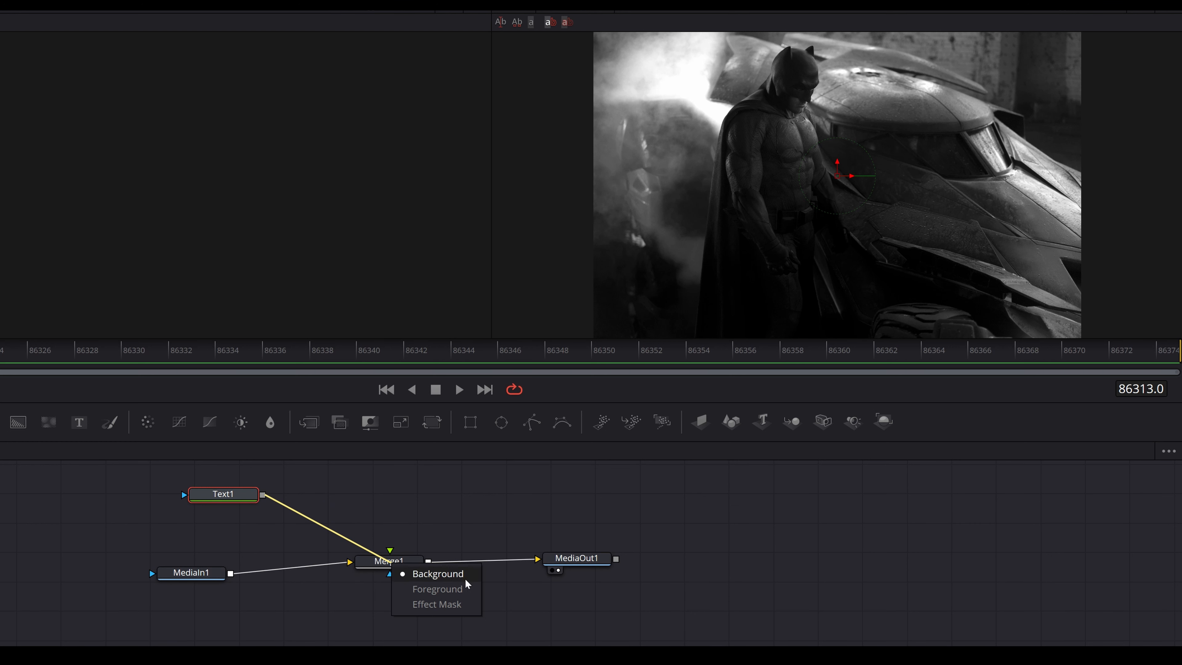
left_click(422, 589)
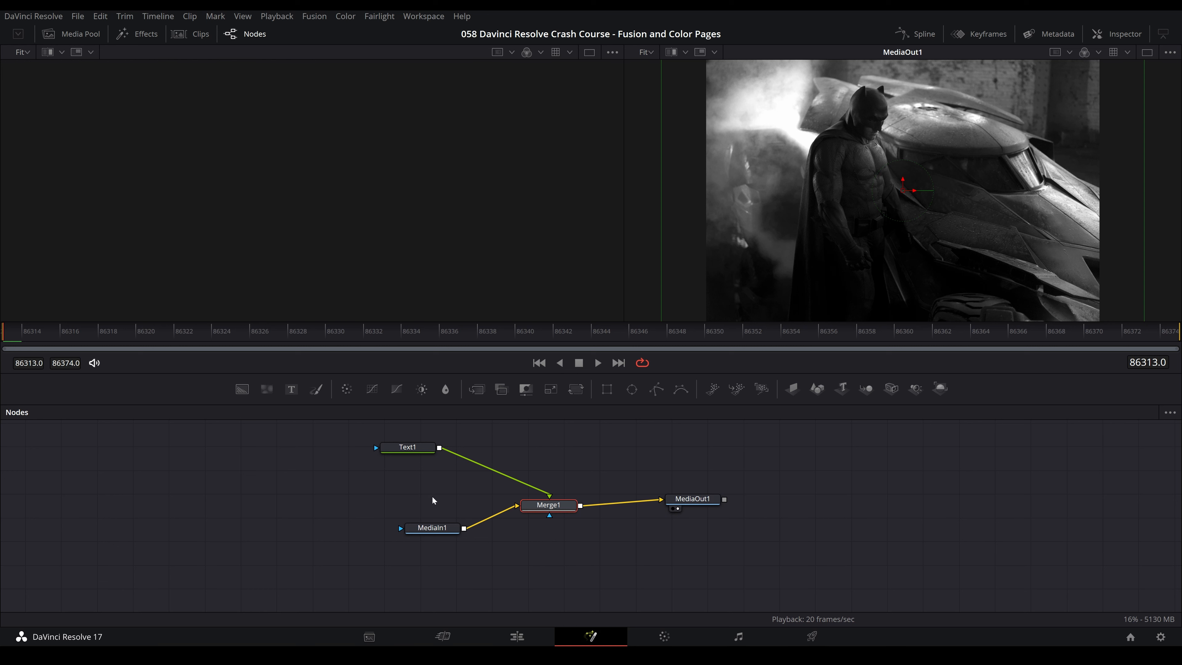
Show the Inspector, line Merge1 up with MediaOut1 in the node graph, and display MediaIn1's settings
left_click(1125, 36)
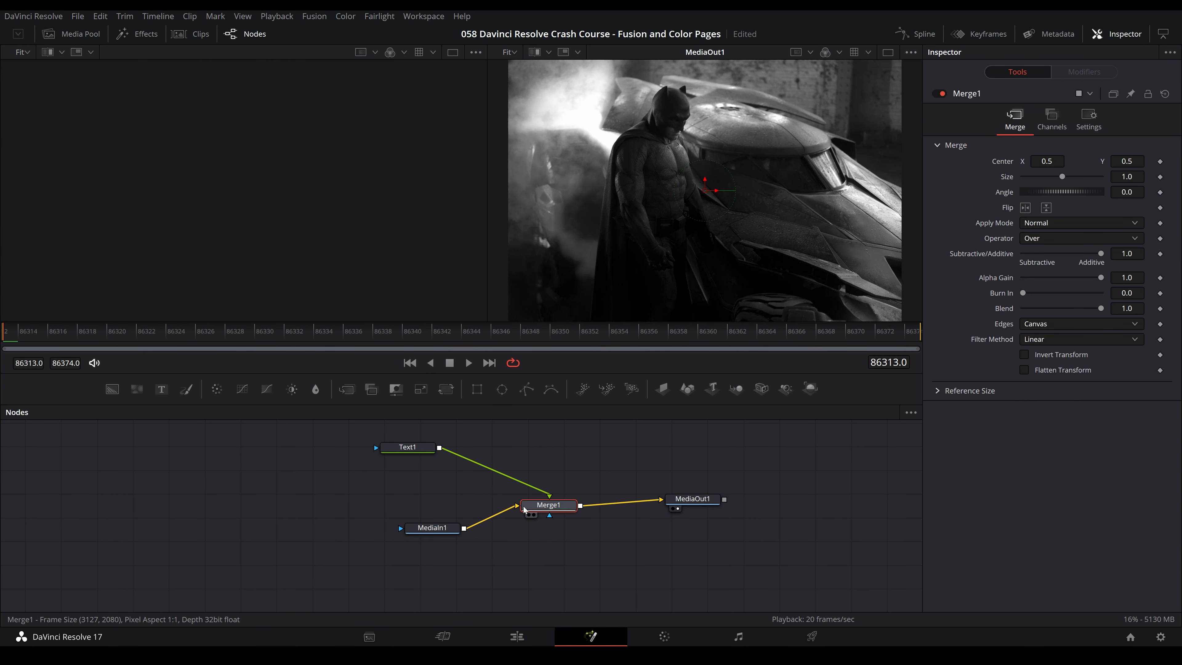
left_click_drag(567, 511, 585, 505)
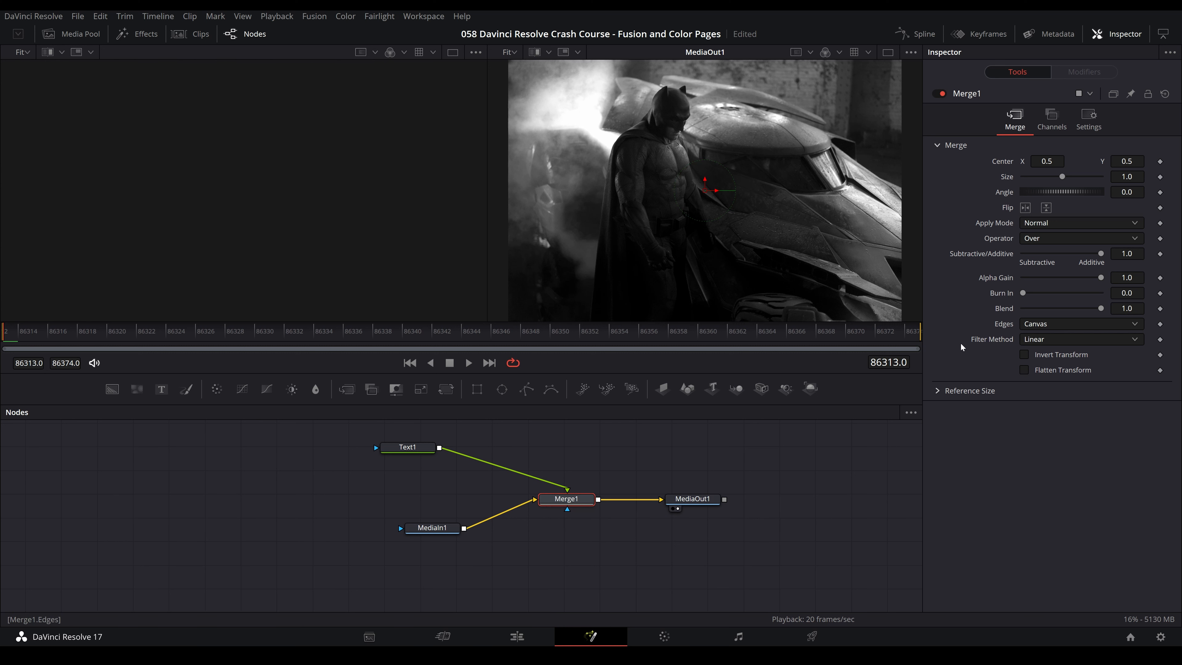
left_click(431, 528)
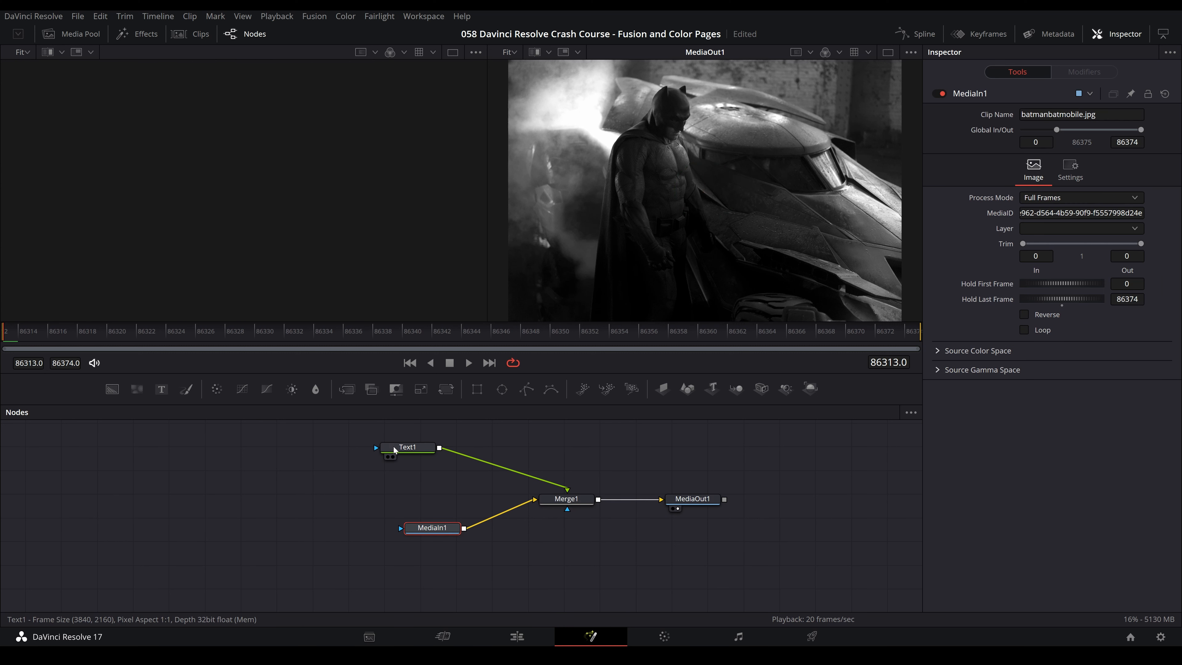
Enter BATMAN as the text of the Text1 node
left_click(404, 448)
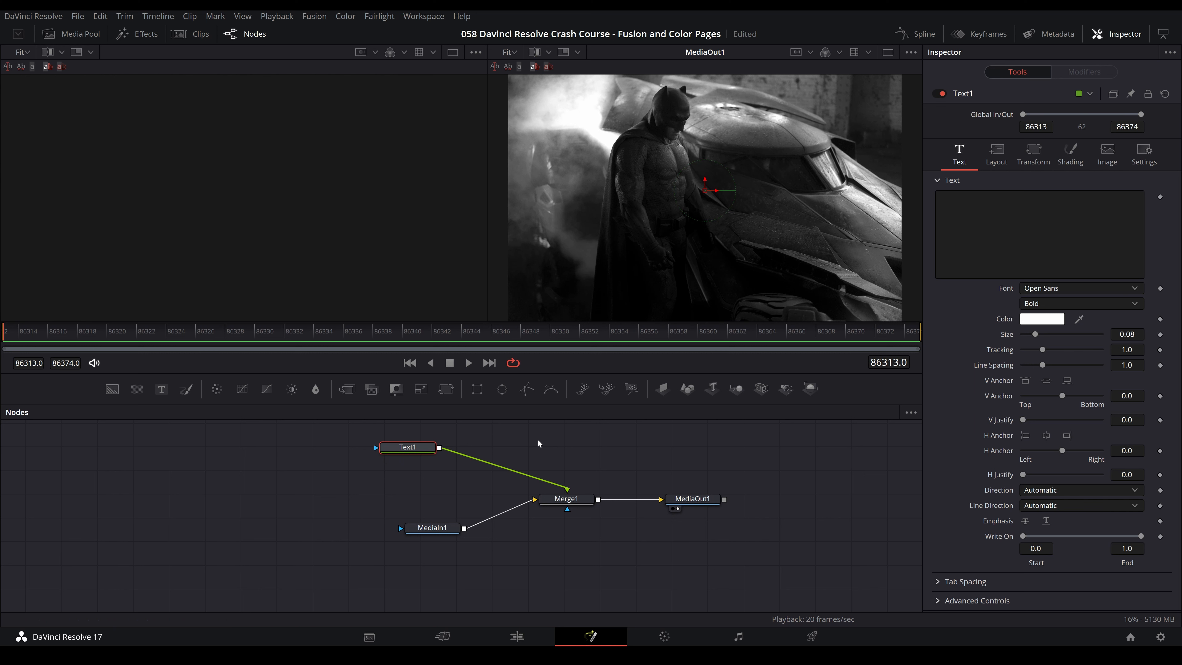
left_click(1039, 234)
type("BATMAN,")
key("BackSpace")
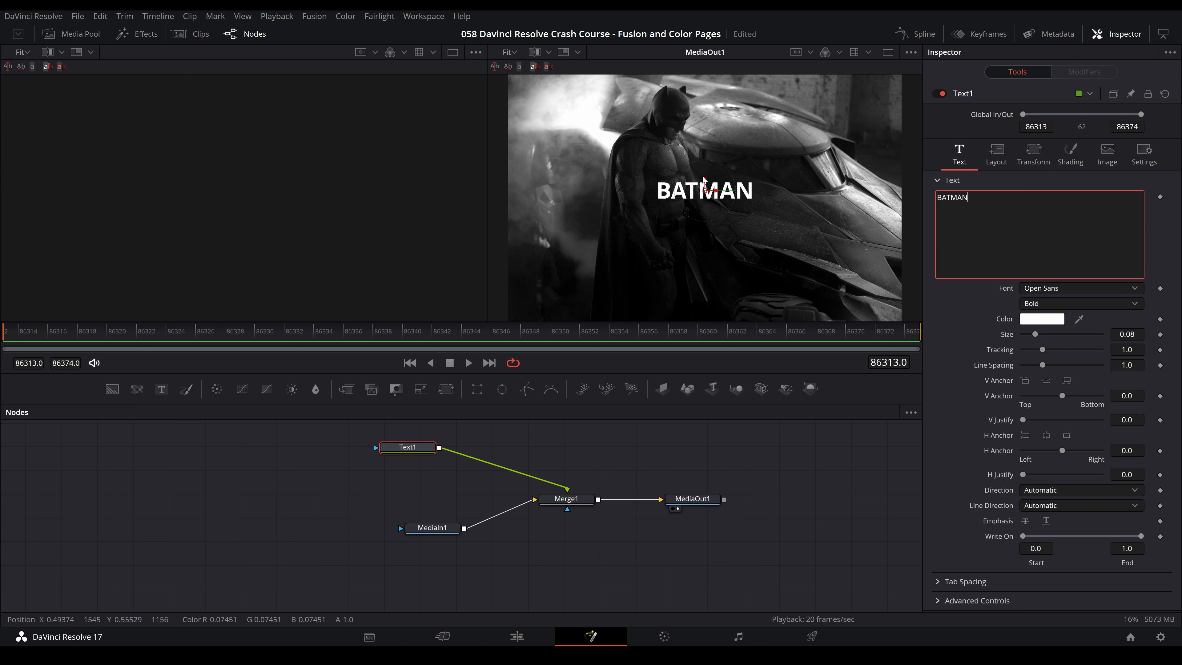
Load Text1 into both viewers, and put MediaOut1 back in the second viewer
left_click(413, 449)
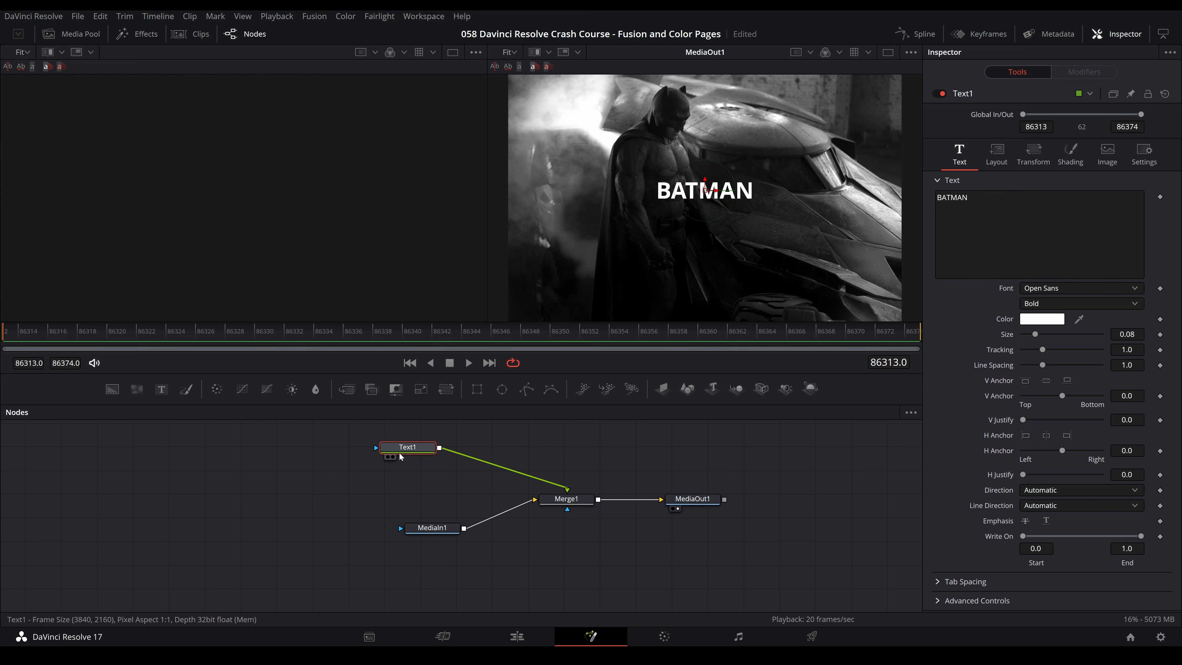
left_click(427, 528)
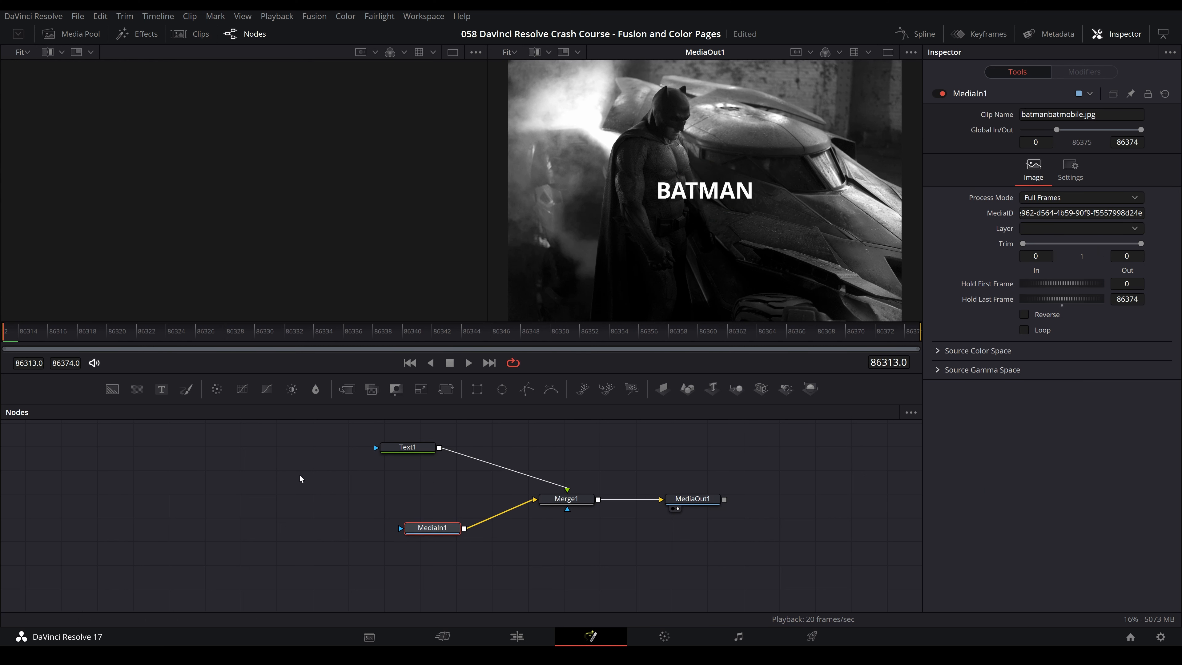
left_click(417, 448)
key("1")
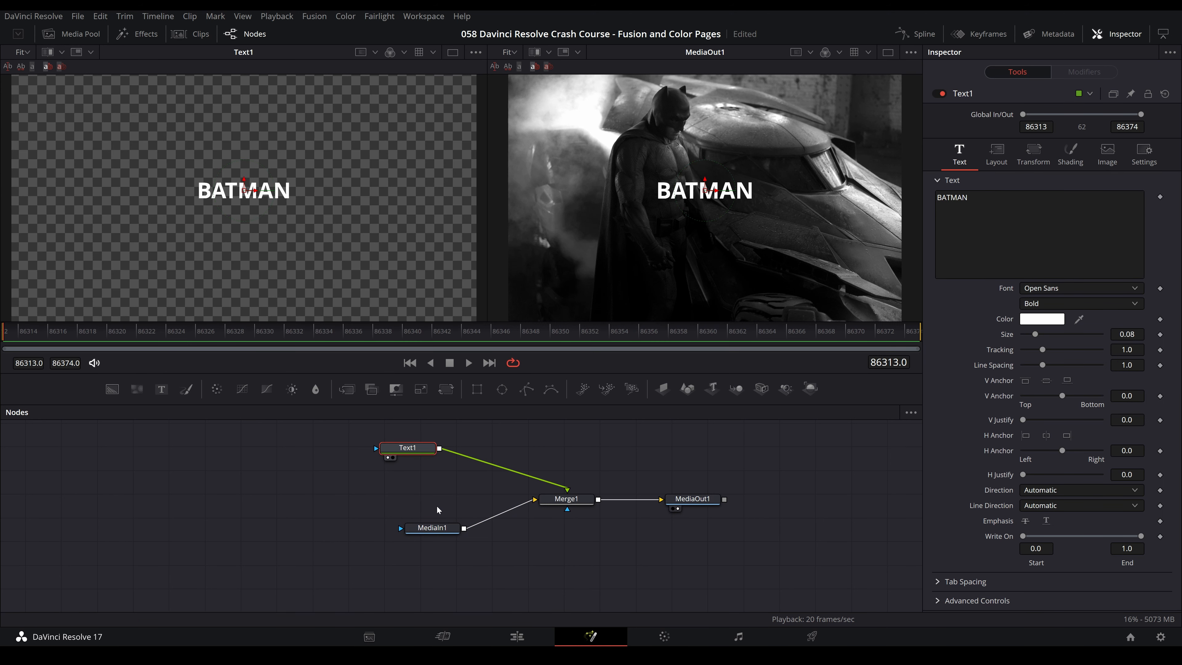
key("2")
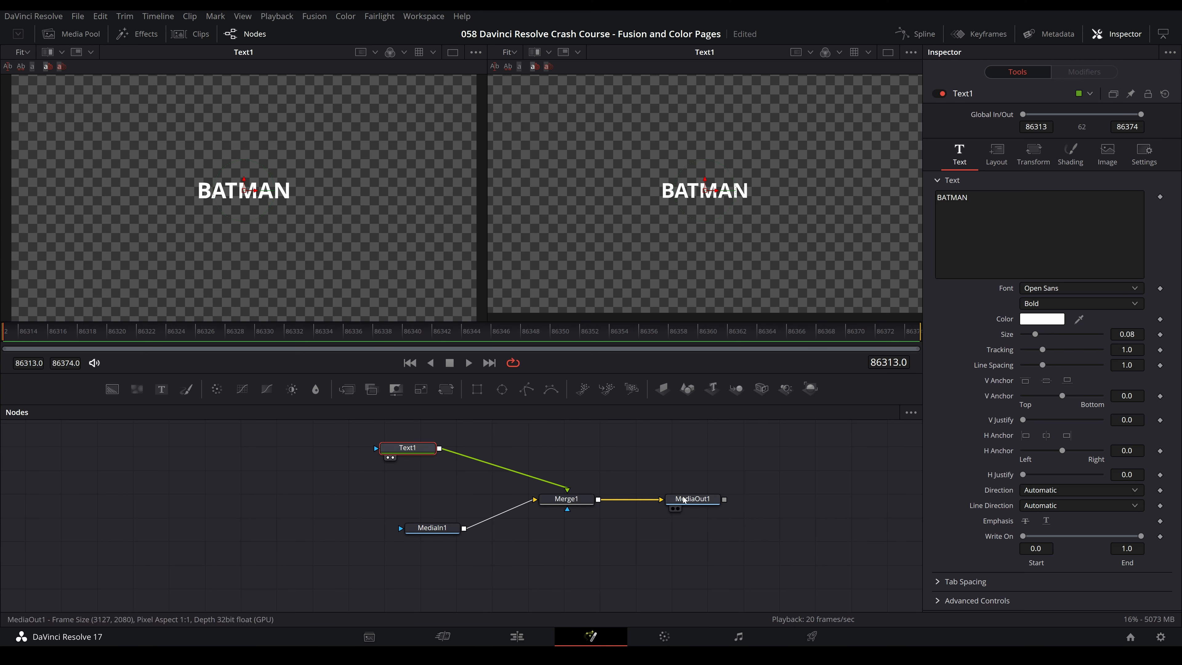
left_click(694, 499)
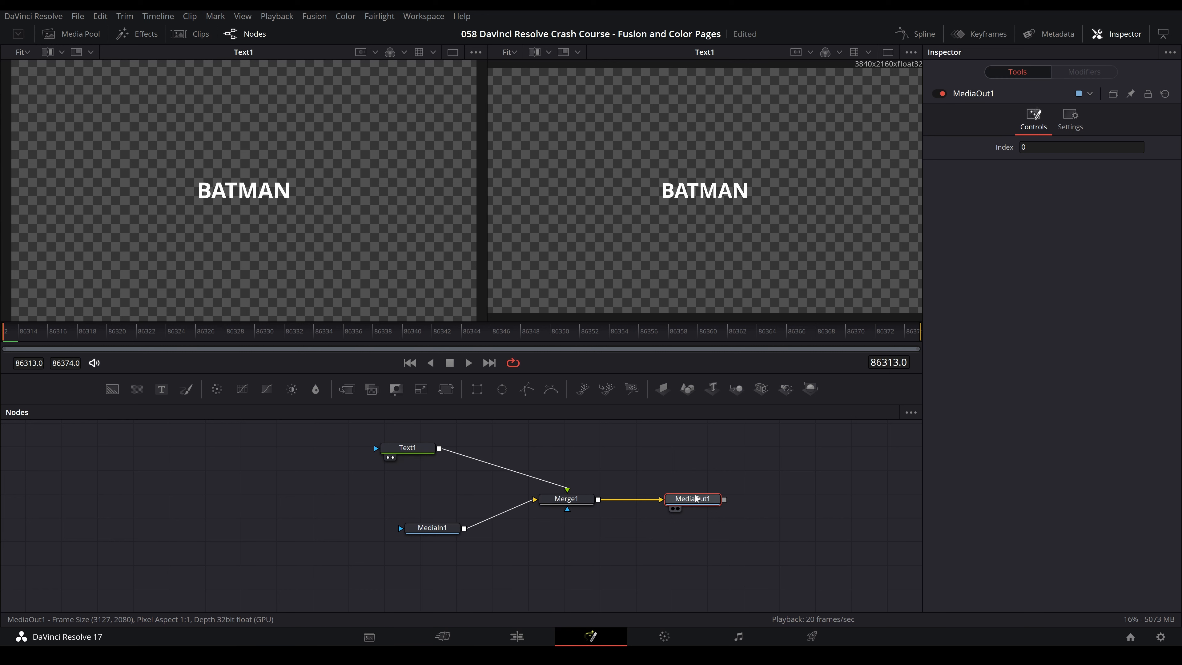
key("2")
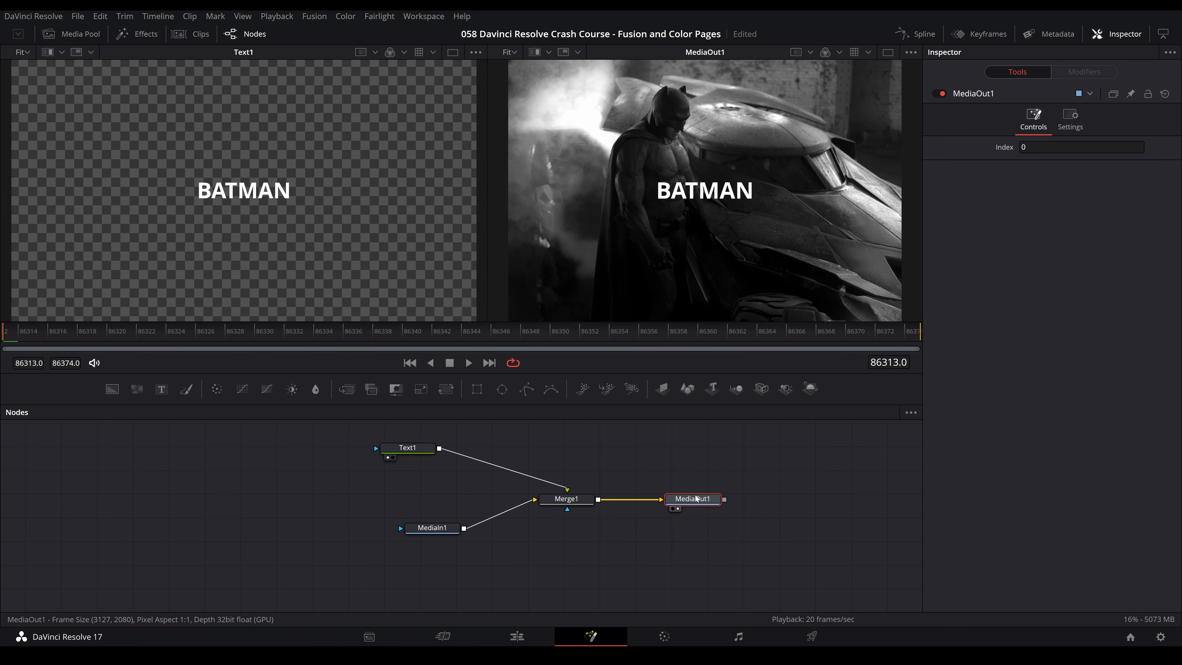
Change the font of the BATMAN text in Text1 to vtks distress
left_click(680, 204)
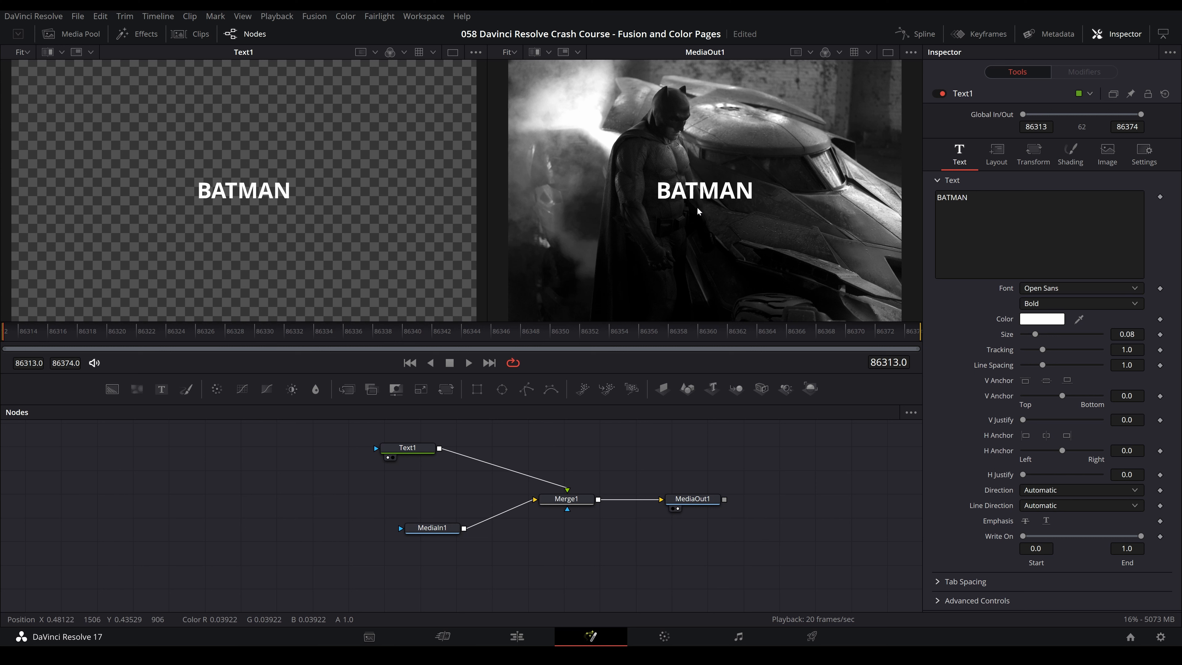
left_click(1032, 226)
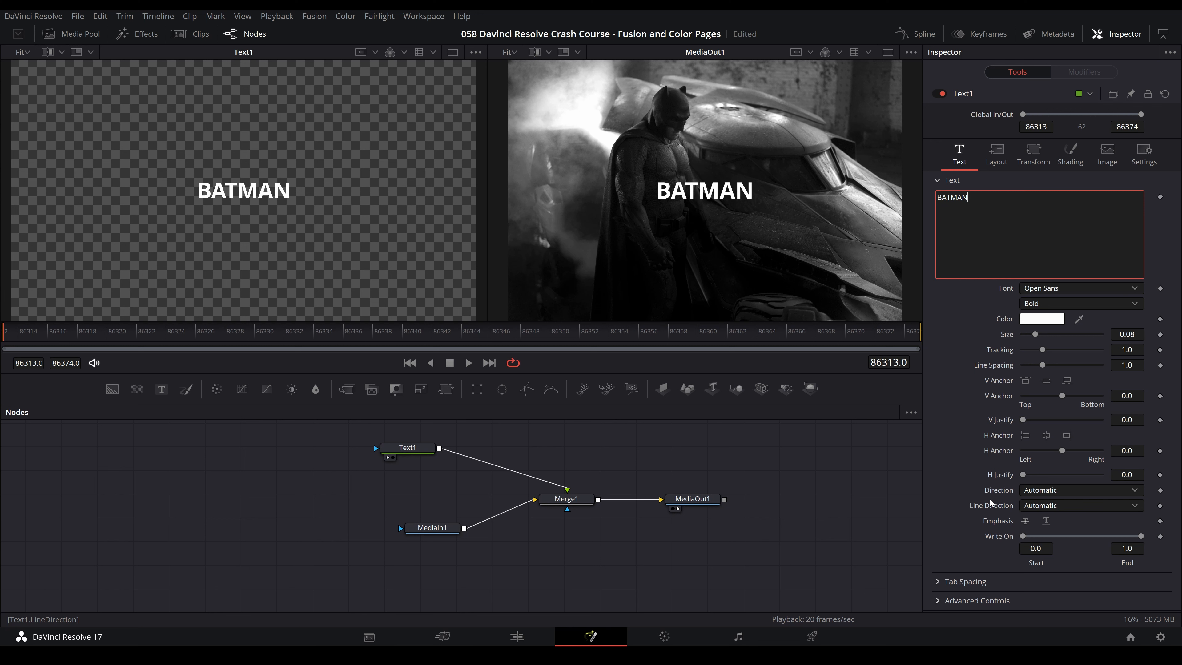
left_click(1099, 289)
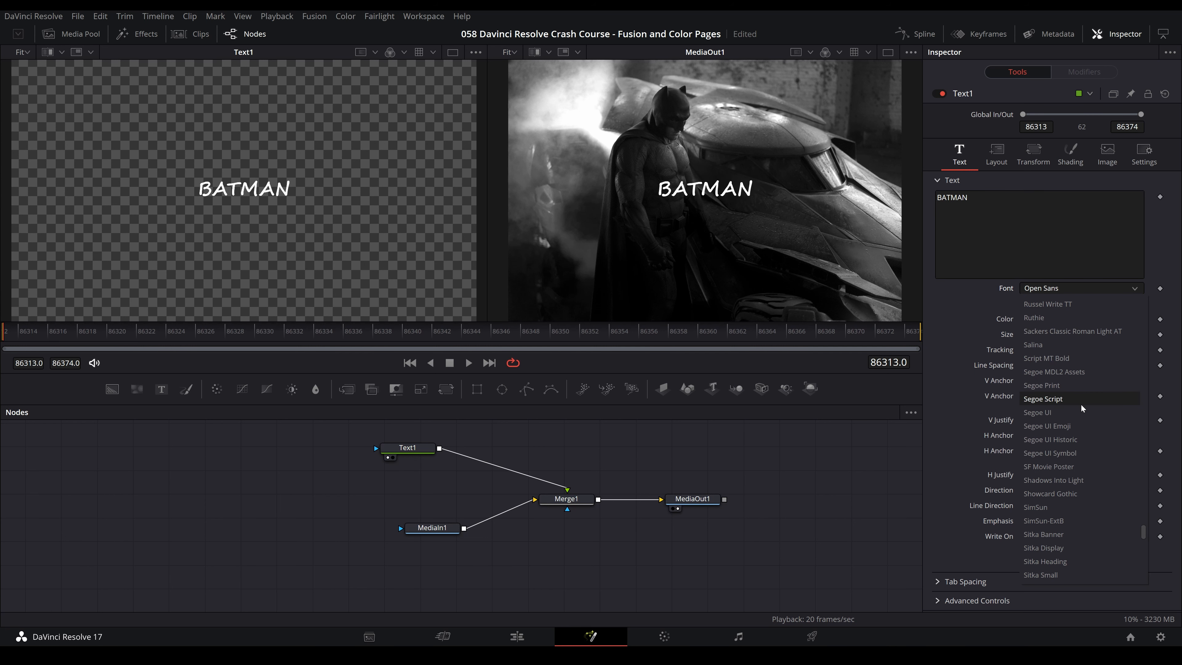
scroll(1085, 441, "down", 10)
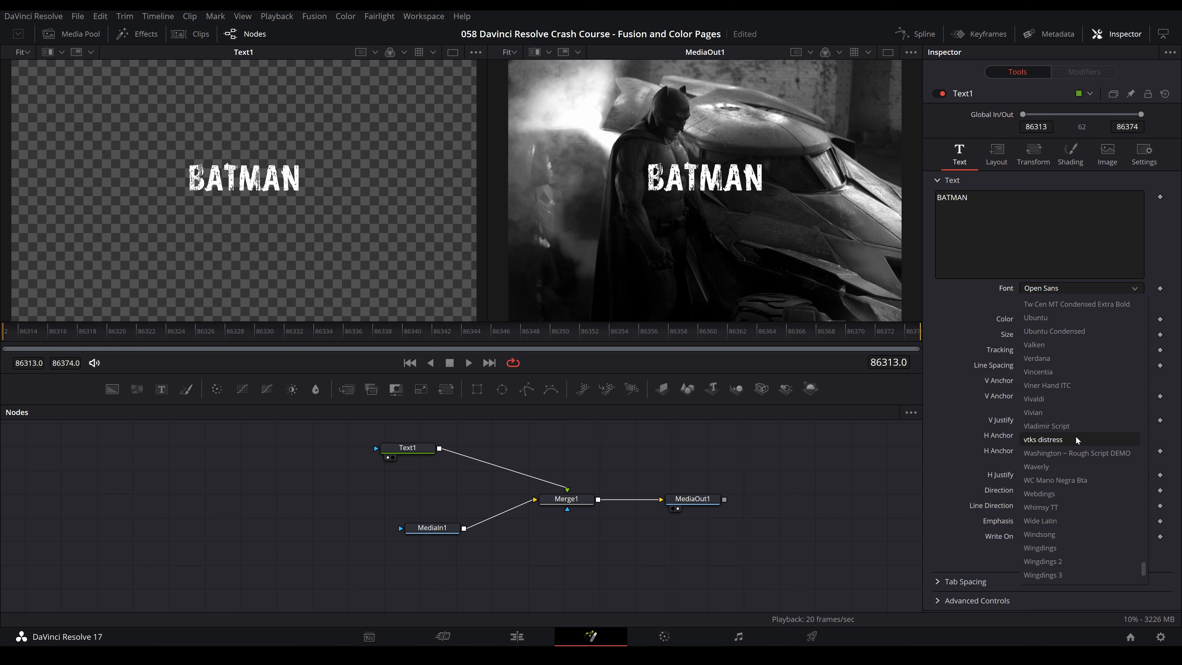
left_click(1076, 440)
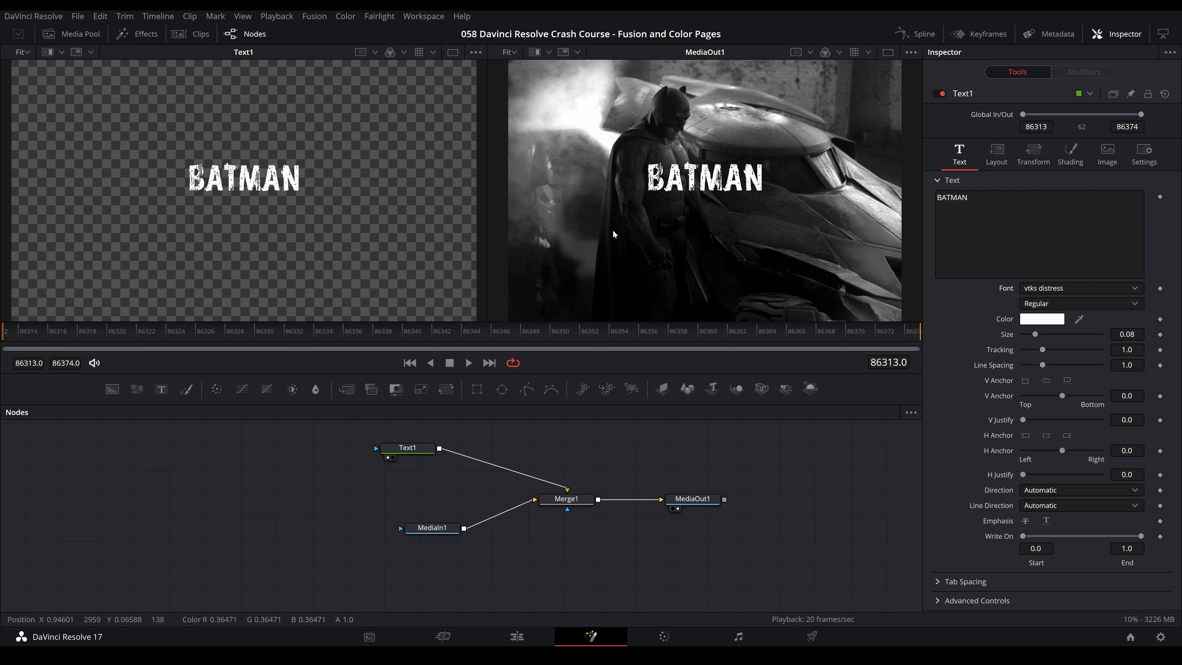
Enlarge the BATMAN text to size 0.1374 and set its layout center Y to 0.415
left_click_drag(1035, 334, 1045, 334)
left_click(996, 154)
left_click_drag(1127, 212, 1064, 227)
key("ctrl+z")
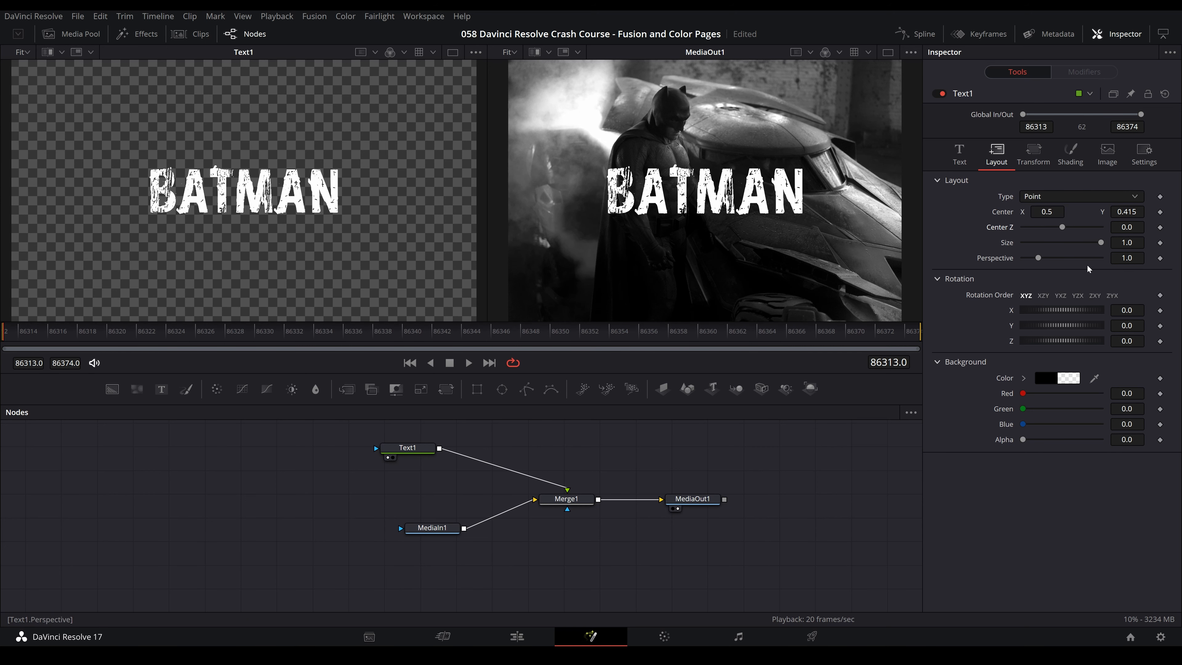
Try a character spacing of 0.882 on the BATMAN text and set its tracking to 0.999
left_click(1033, 154)
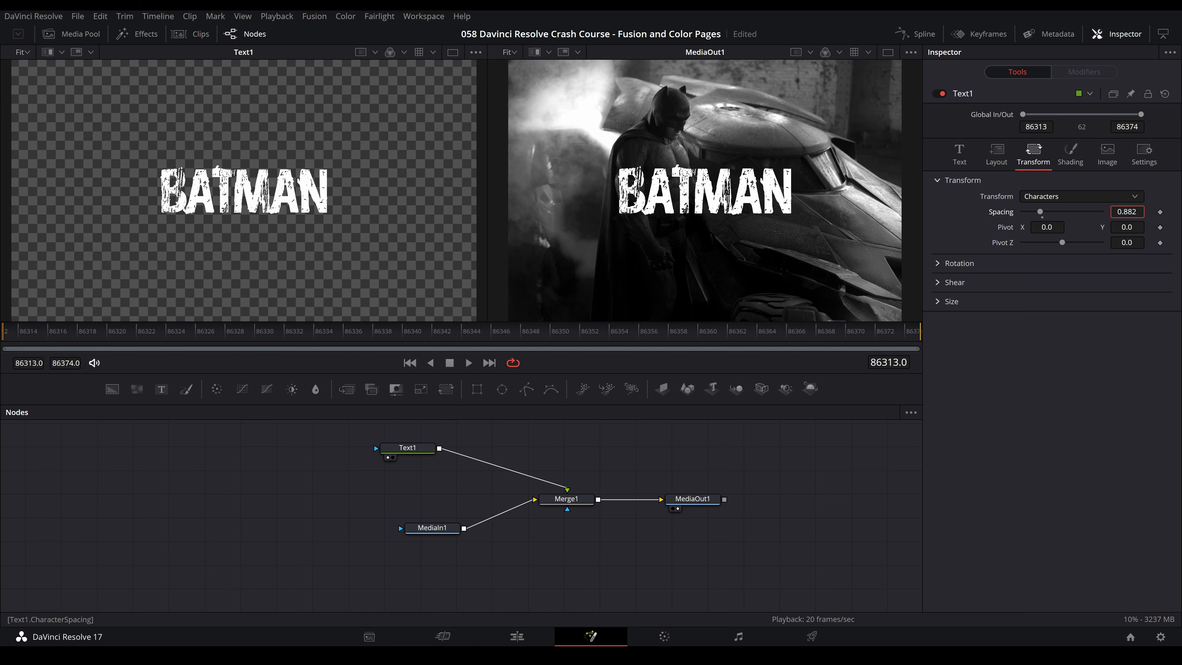
left_click(959, 153)
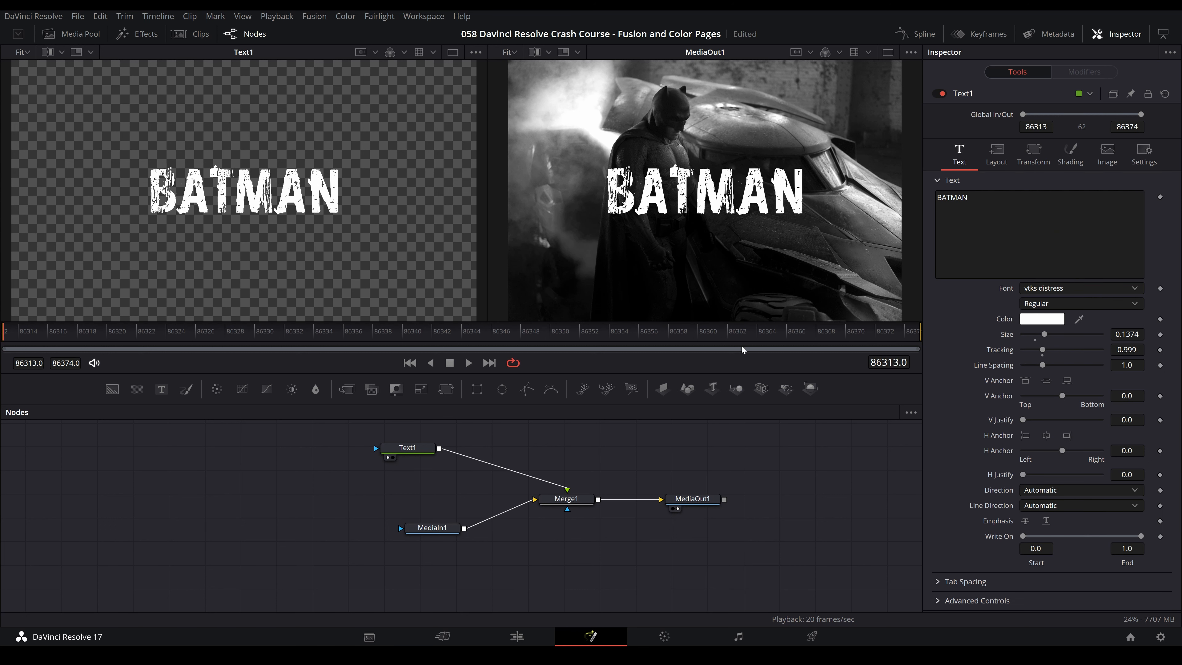
Play the clip from its first frame to frame 86328 and add a Write On keyframe to Text1 there
left_click_drag(372, 328, 1, 334)
key("space")
left_click(1159, 536)
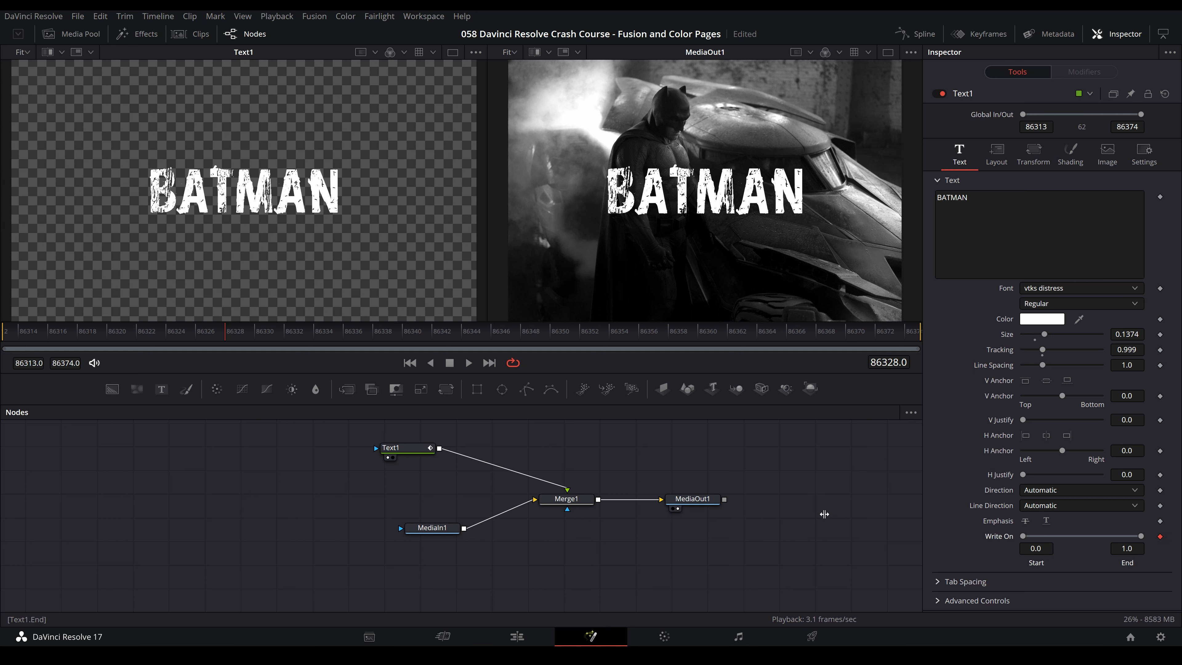
Select Text1, return to frame 86313, and set the Write On End value to 0.0
left_click_drag(409, 450, 410, 453)
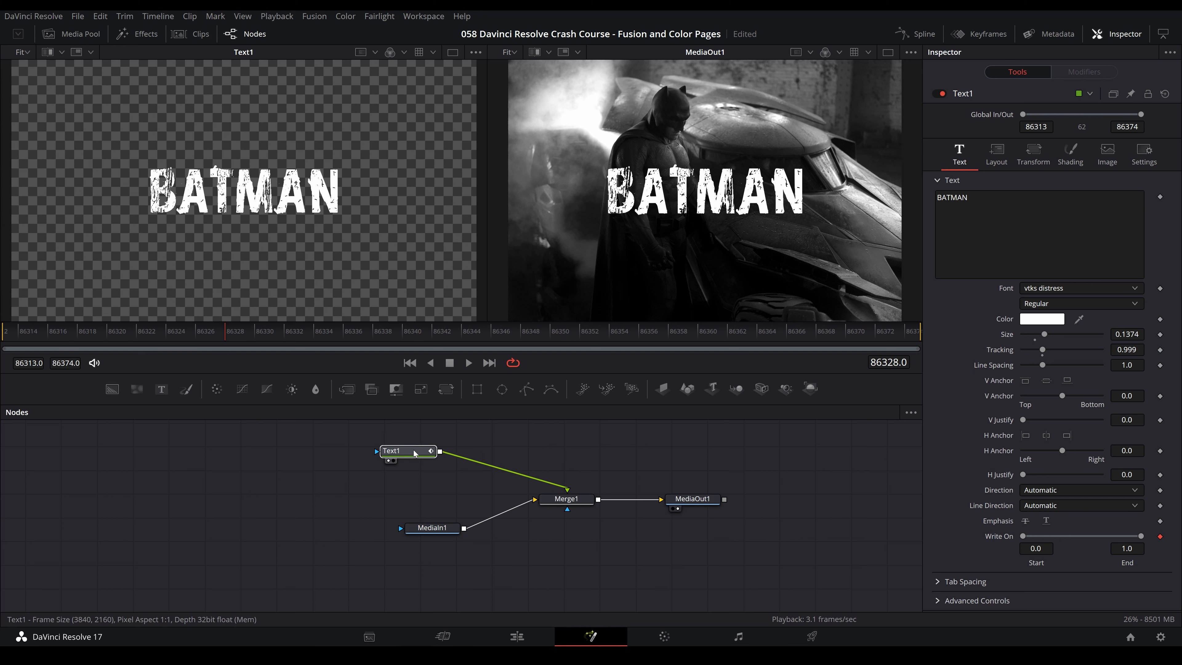
left_click_drag(420, 455, 428, 457)
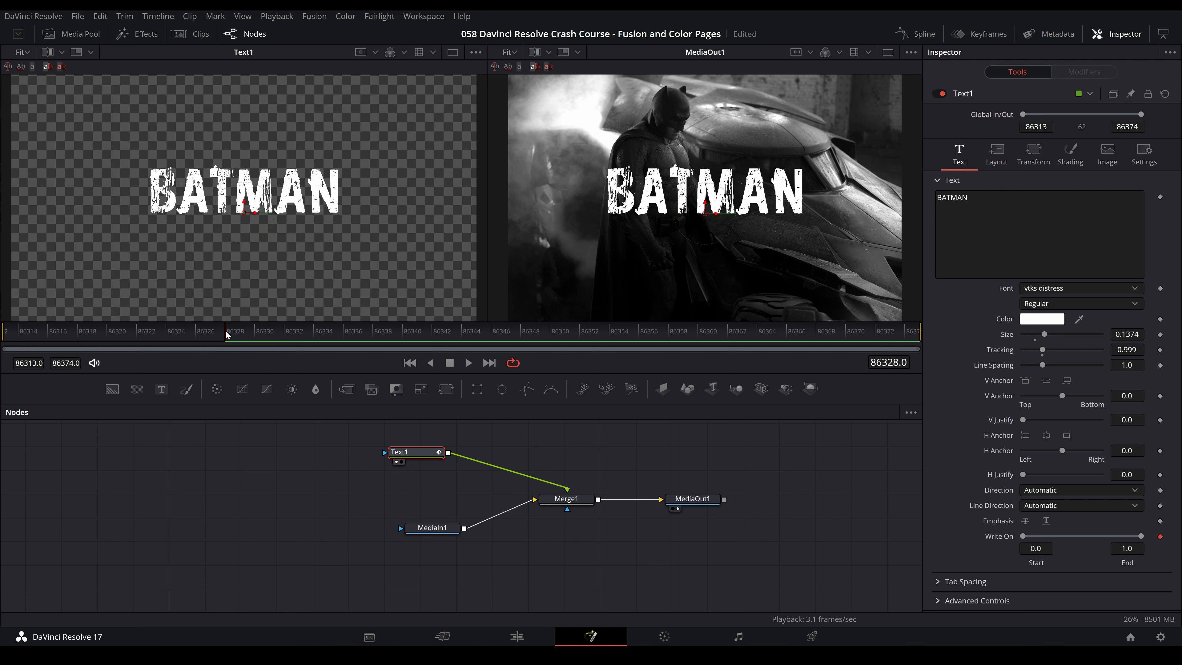
left_click_drag(228, 335, 2, 341)
left_click_drag(1140, 536, 977, 531)
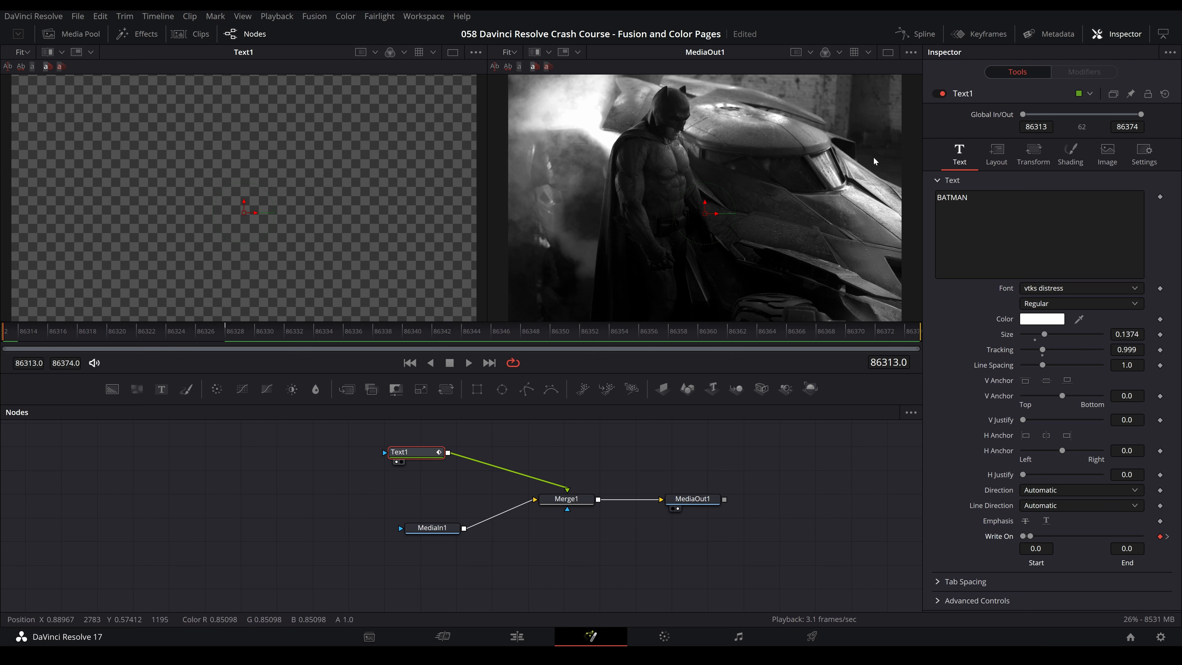
Open the Keyframes editor, look over the node tracks around the playhead, and close it again
left_click(983, 32)
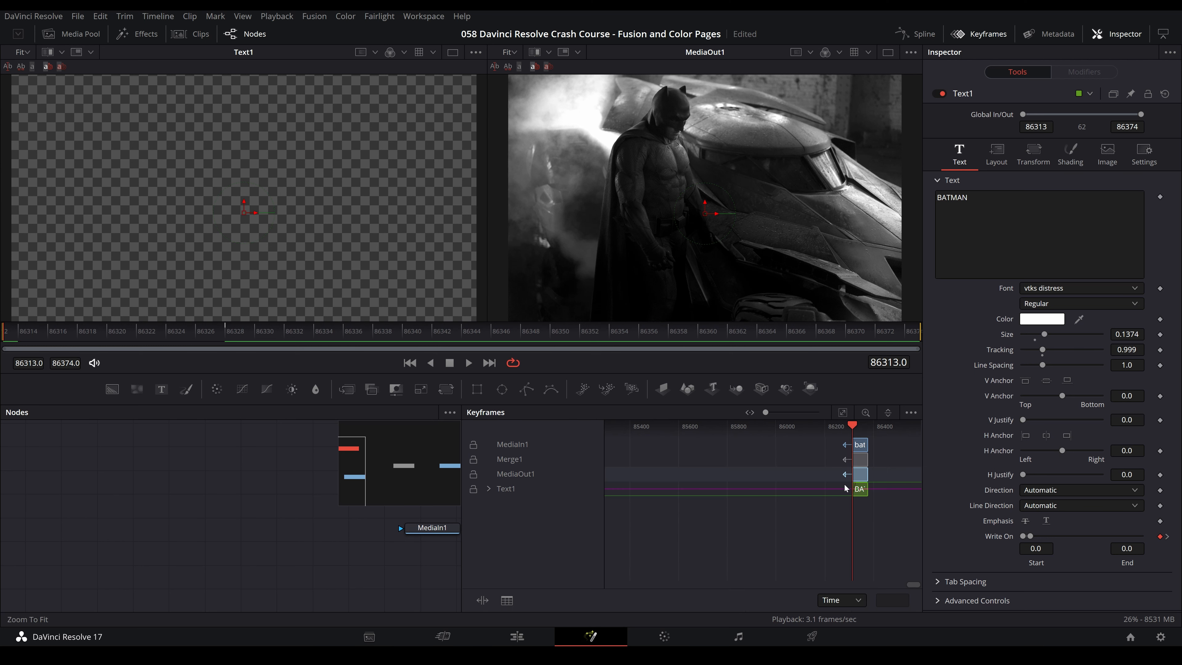
left_click_drag(795, 543, 795, 542)
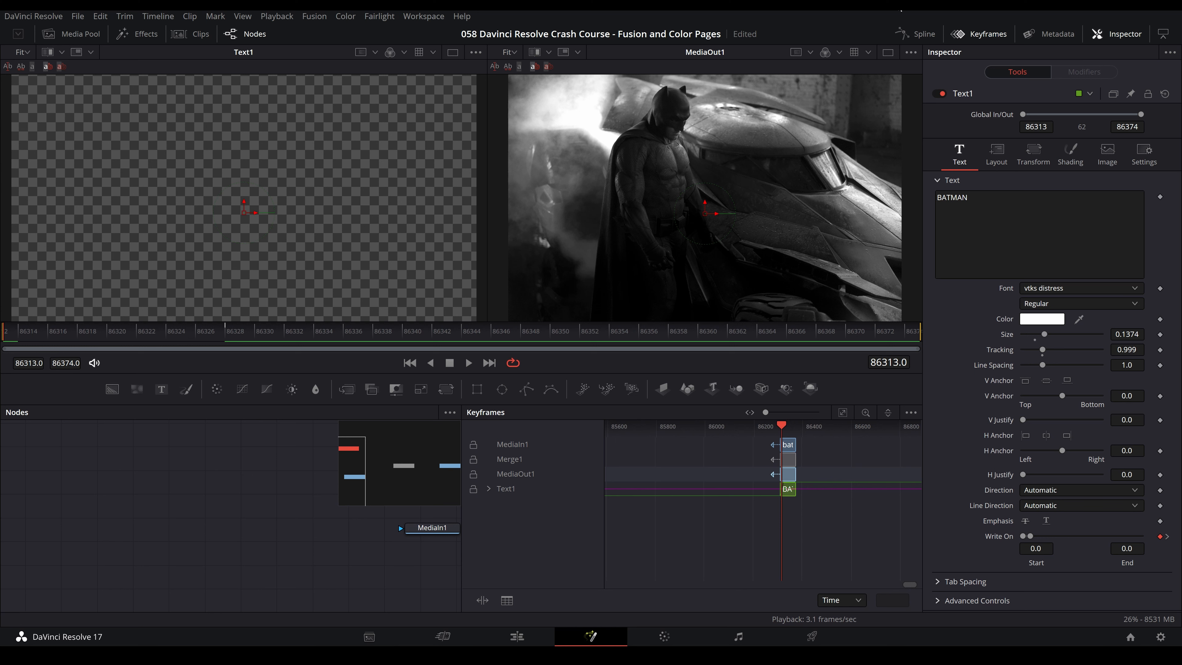
left_click(984, 33)
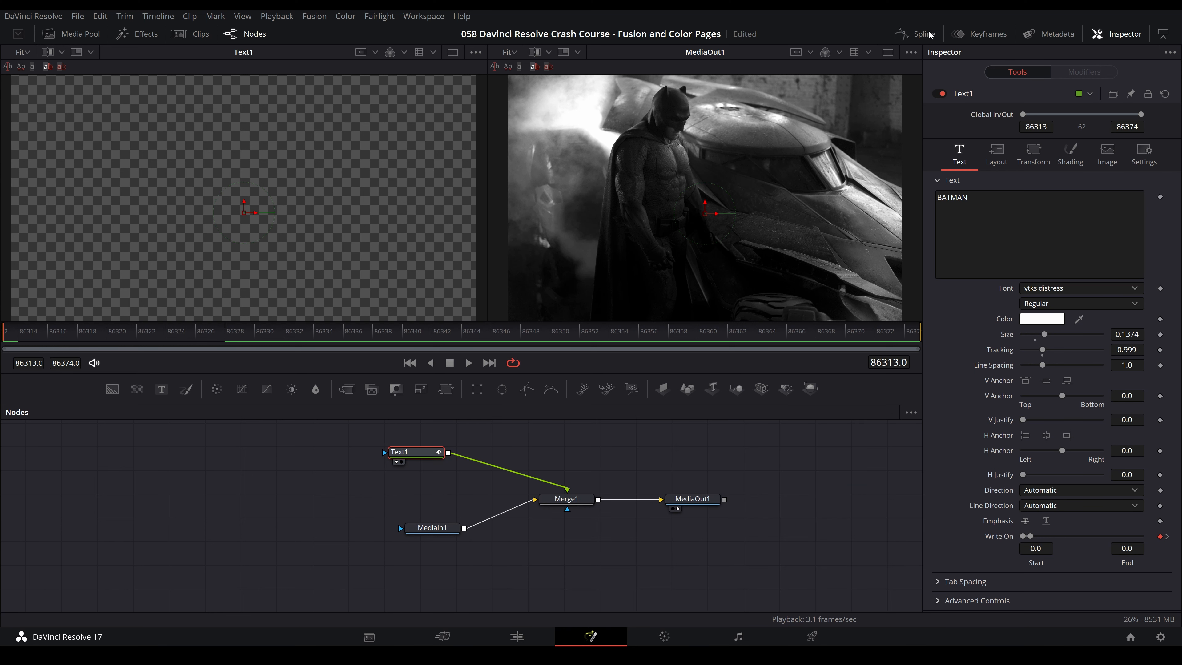
Open the Spline editor, hide the Inspector, enable Text1's Start and End curves, and fit them in the graph
left_click(932, 36)
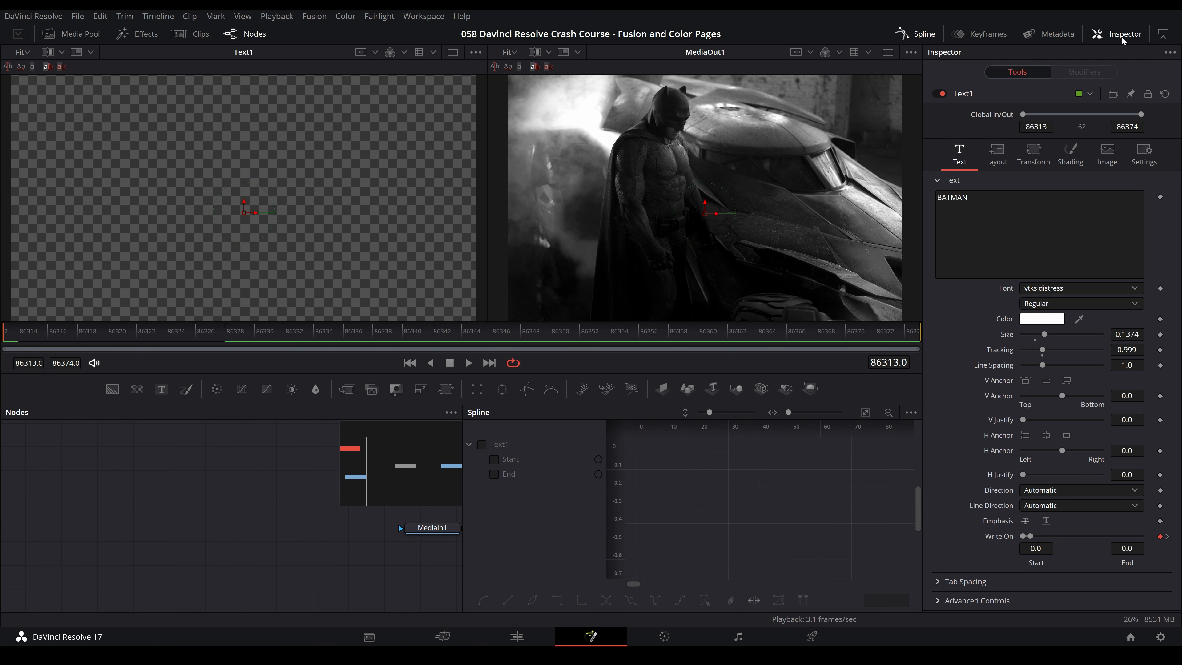
left_click(1123, 37)
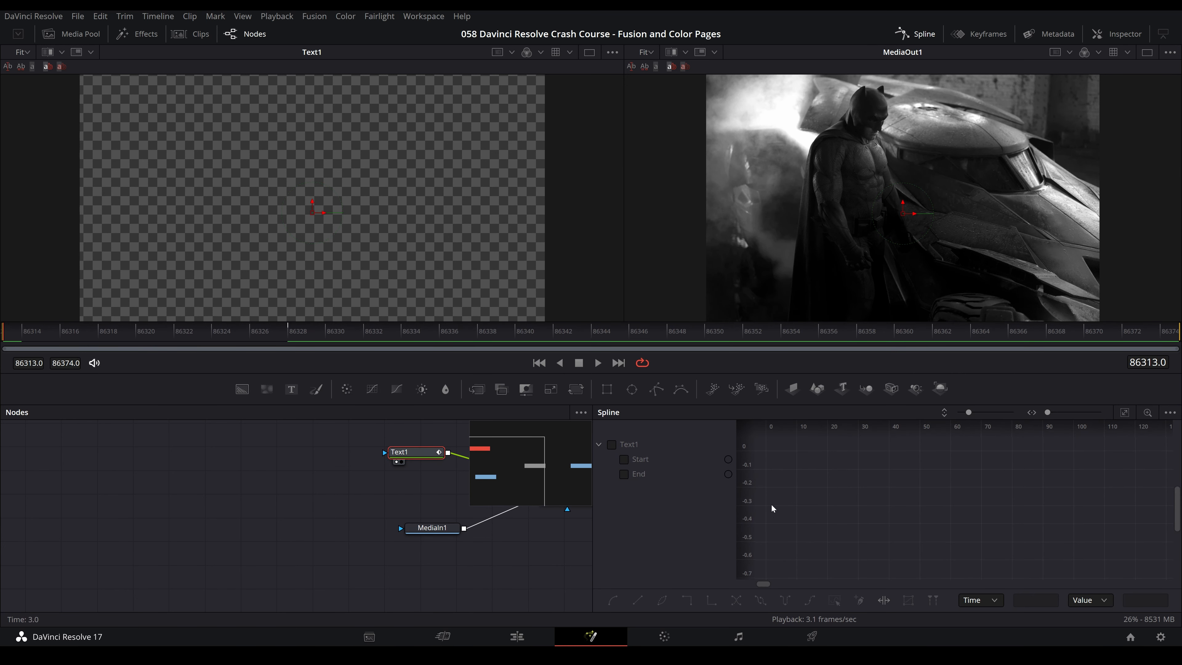
left_click_drag(932, 436, 833, 546)
left_click(612, 445)
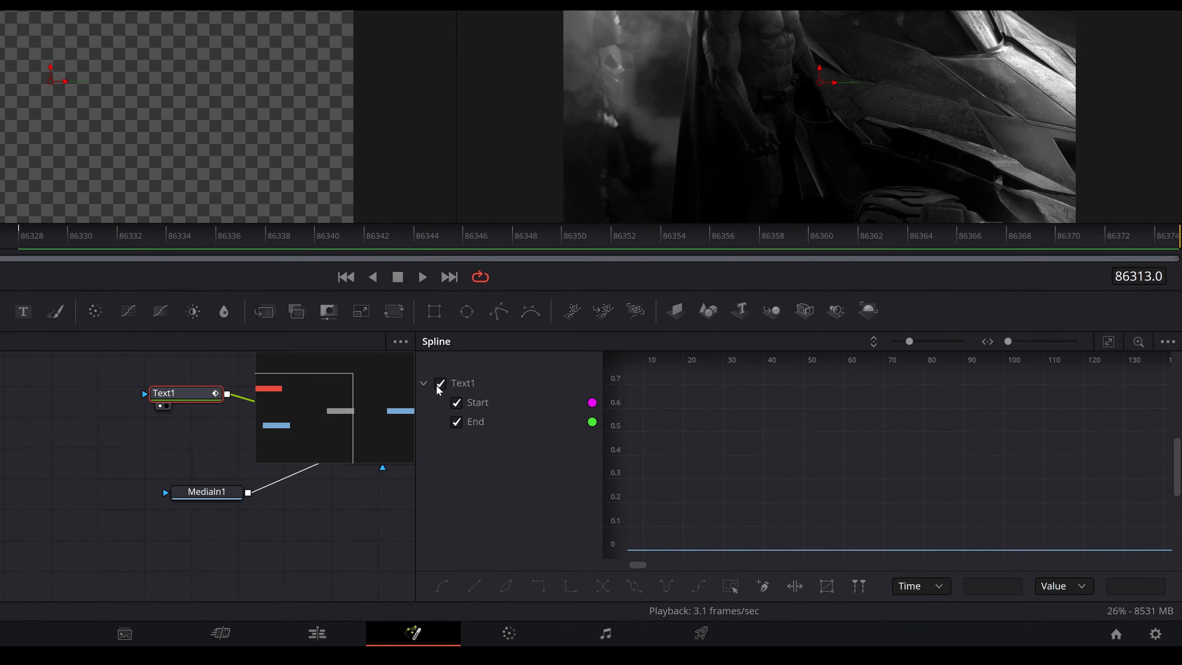
left_click_drag(694, 450, 825, 538)
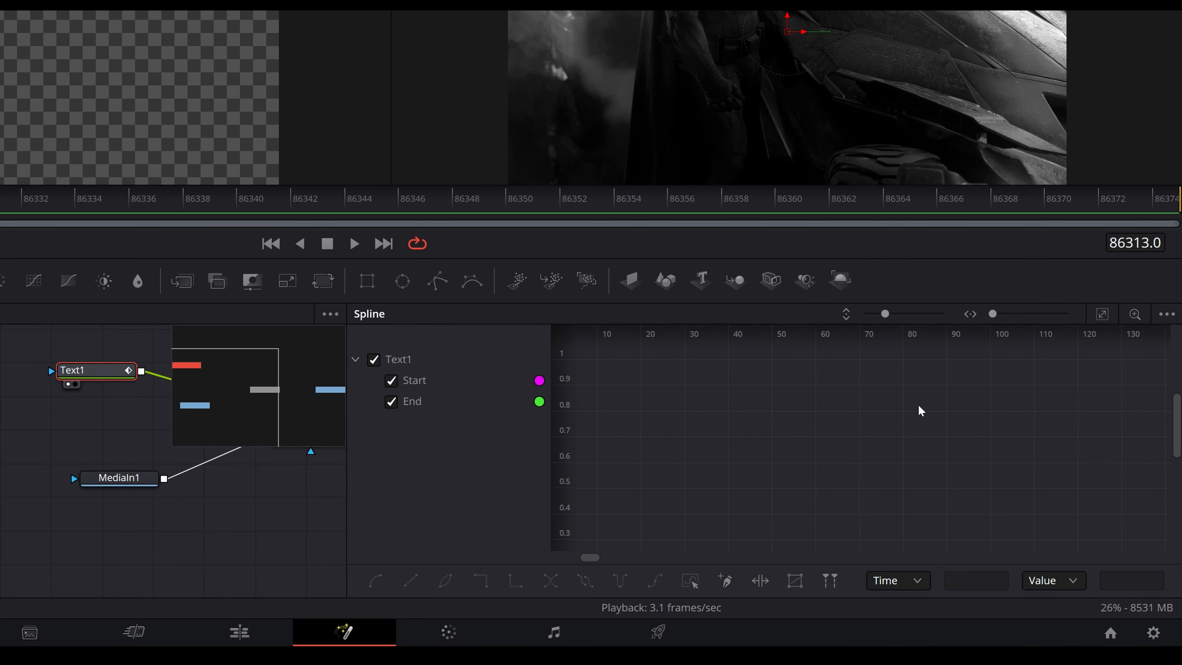
left_click(1103, 319)
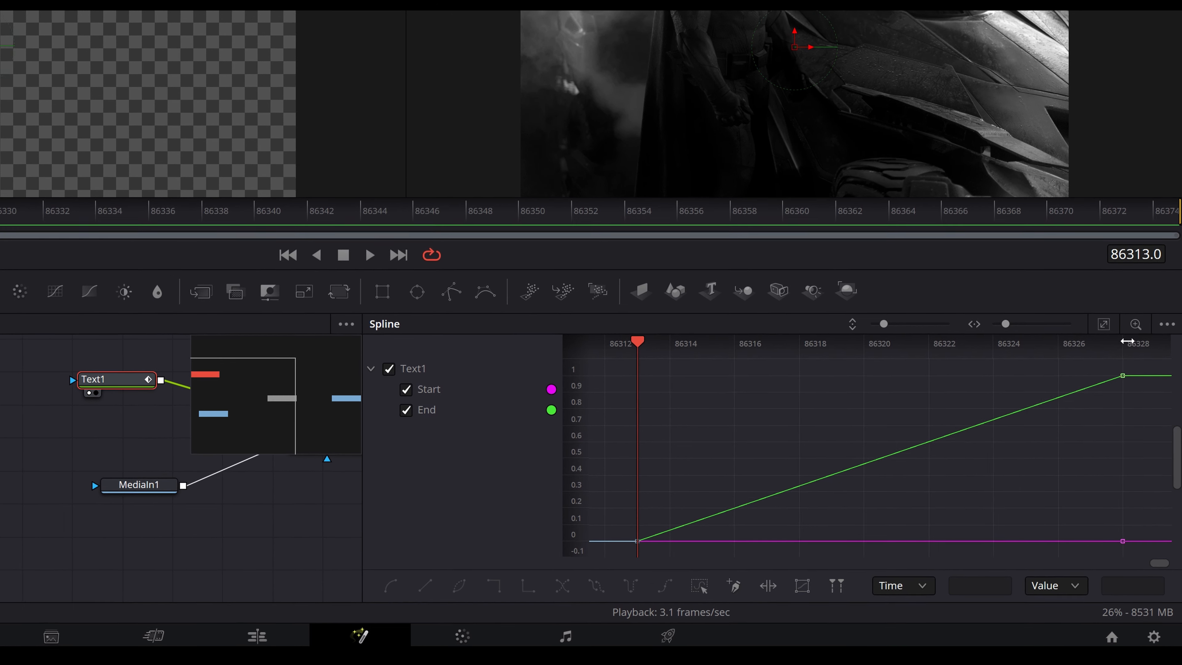
Scrub the Spline graph, return to frame 86313, and apply Smooth to the End curve's keyframe at frame 86328
left_click_drag(630, 334, 672, 334)
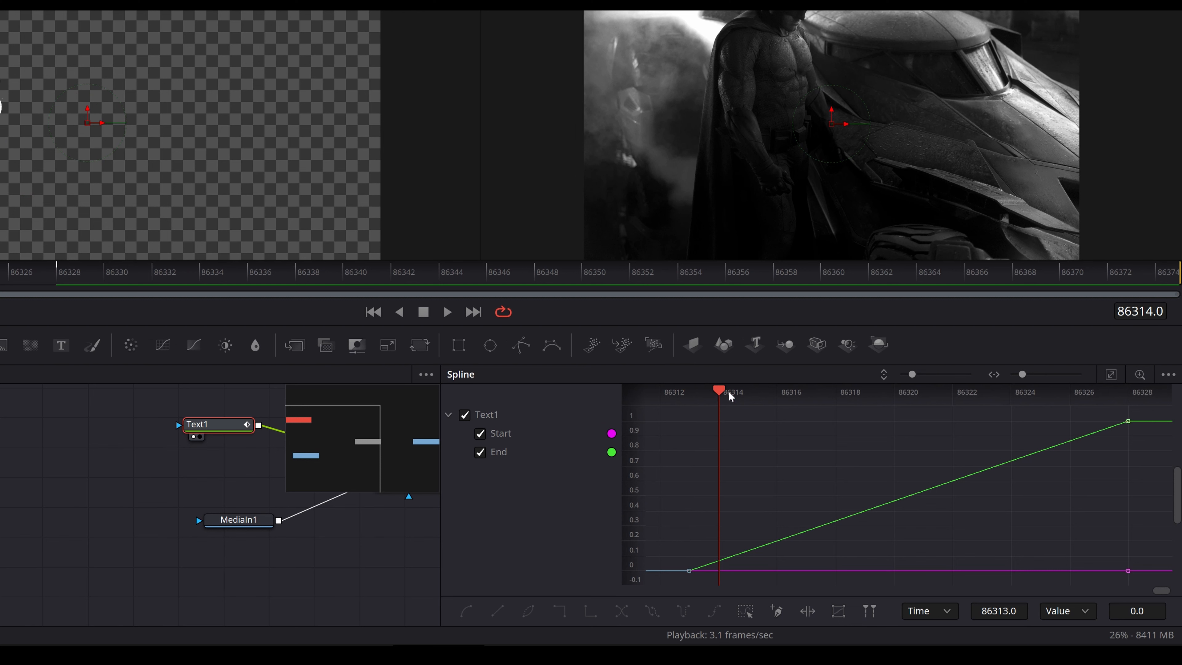
left_click_drag(729, 396, 691, 462)
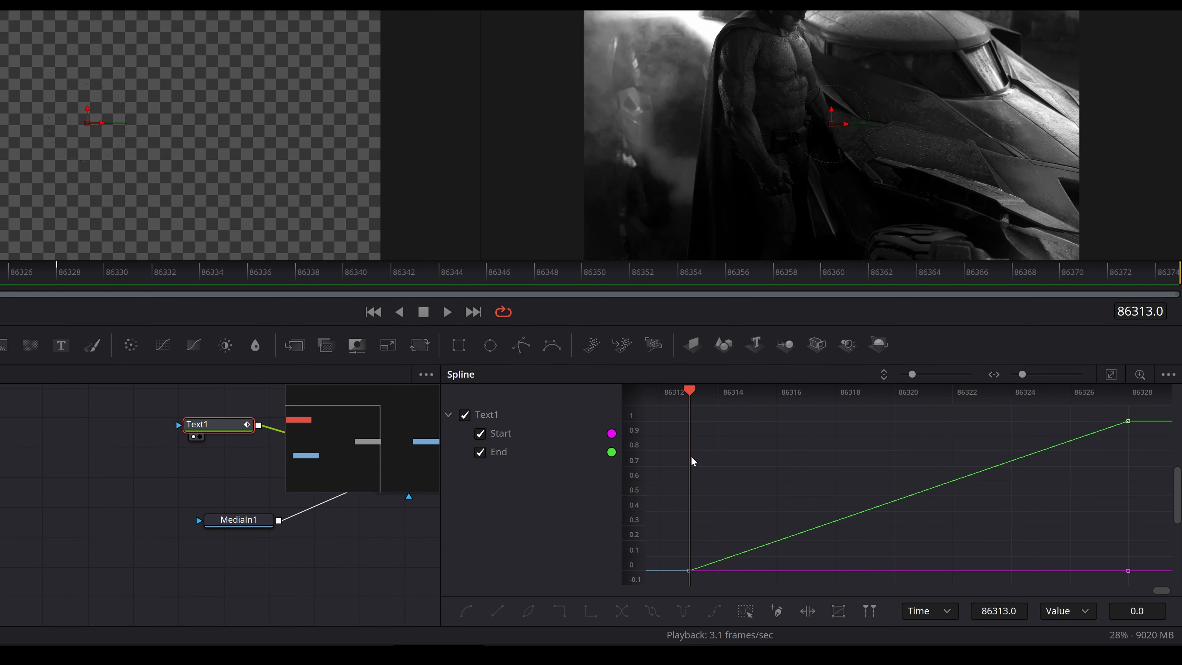
left_click(1128, 422)
right_click(1134, 429)
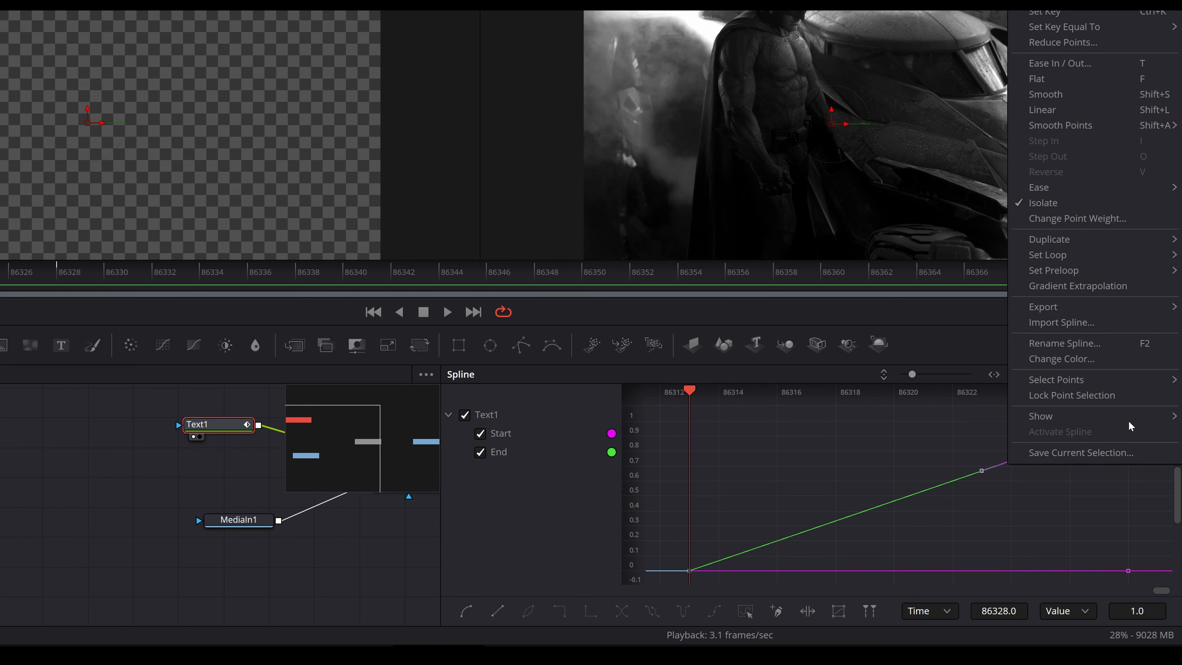
left_click(1131, 96)
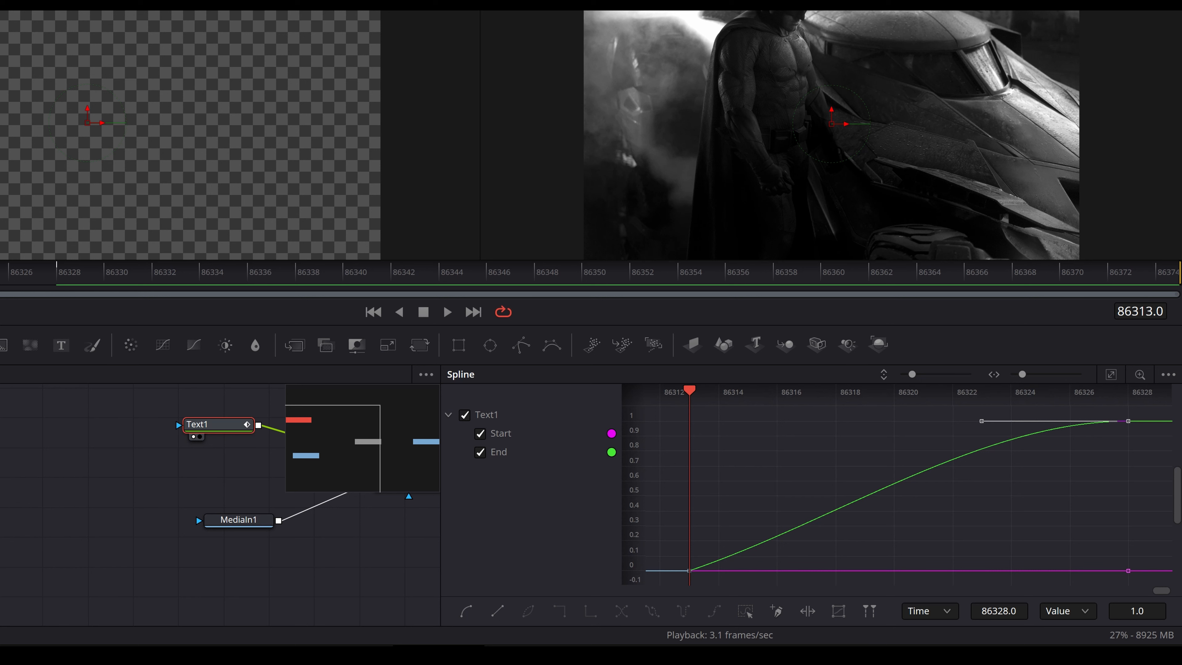
Switch to the Edit page and play the Adjustment Clip to preview the BATMAN text animation, then stop
key("F8")
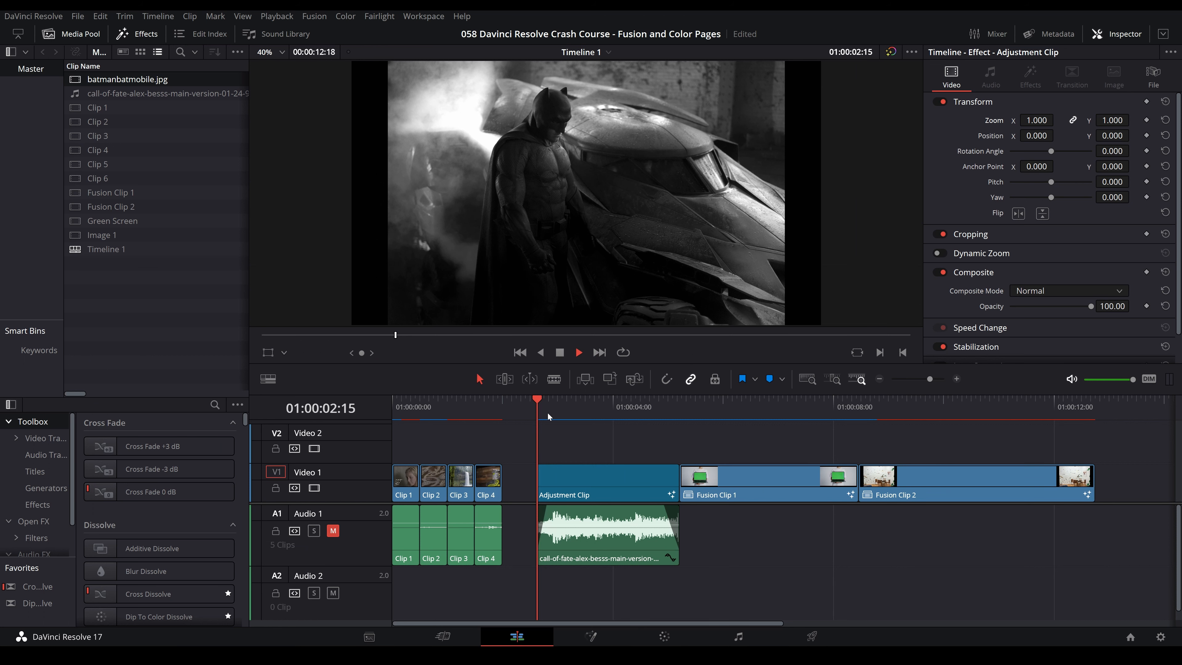
key("space")
key("space")
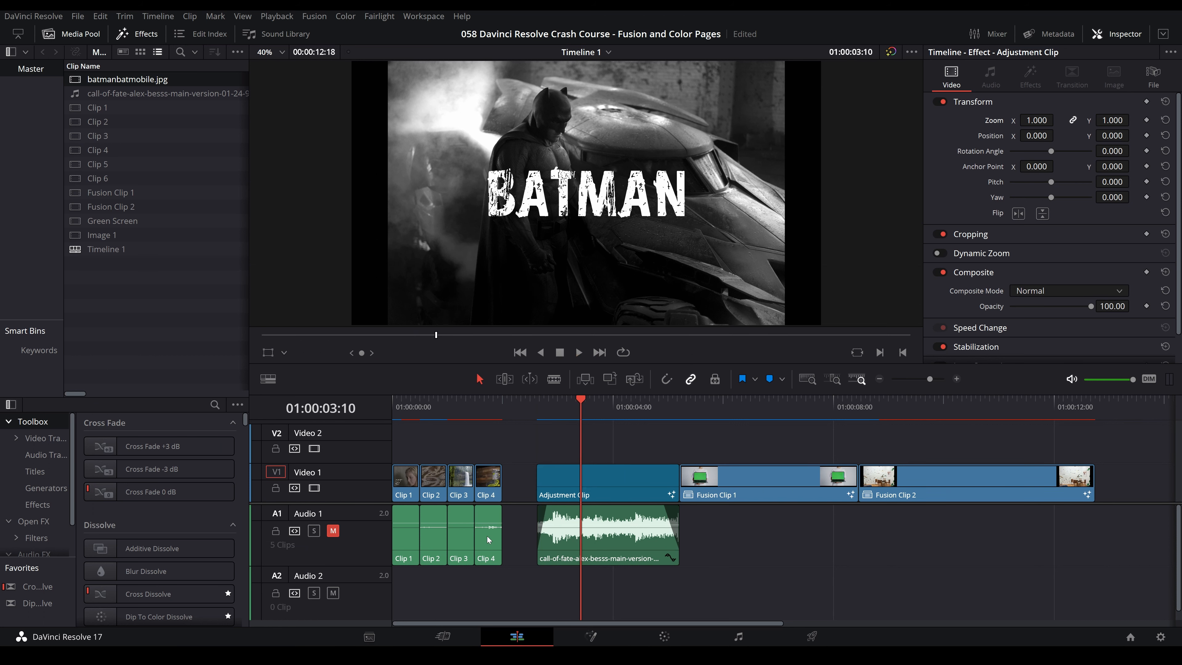
Unmute the Audio 1 track and replay the Adjustment Clip from its start with sound
left_click(333, 531)
key("Up")
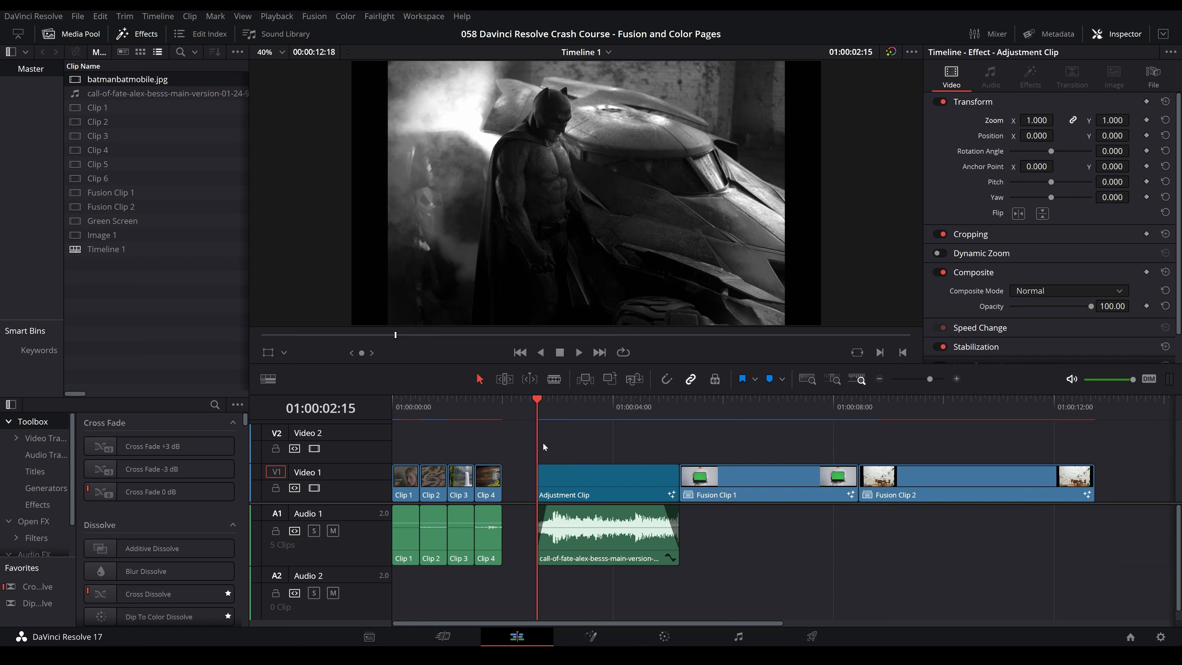
key("space")
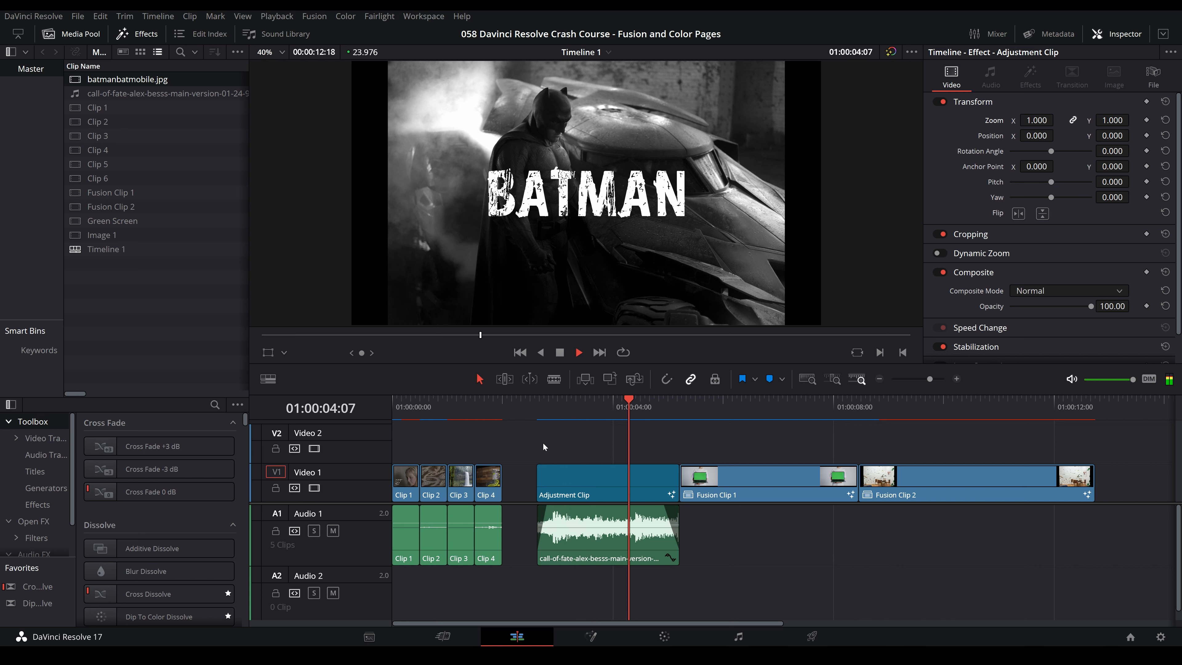
left_click_drag(600, 409, 638, 441)
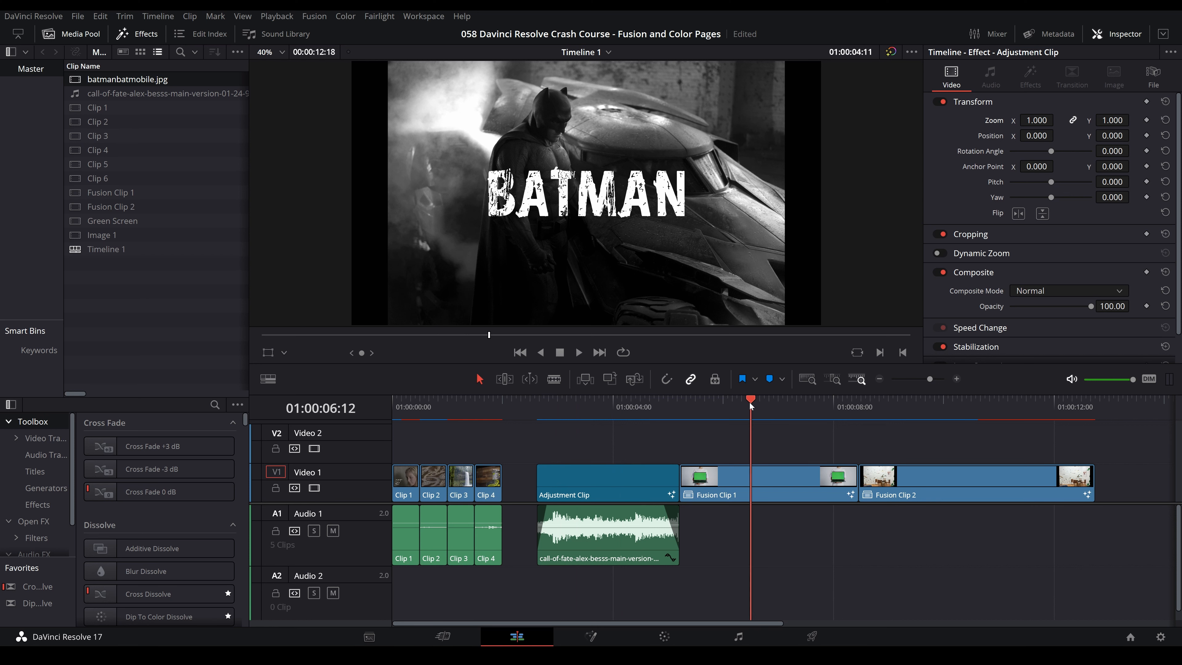
Move the playhead to 01:00:06:12, select Fusion Clip 1, and open it on the Fusion page
left_click(749, 403)
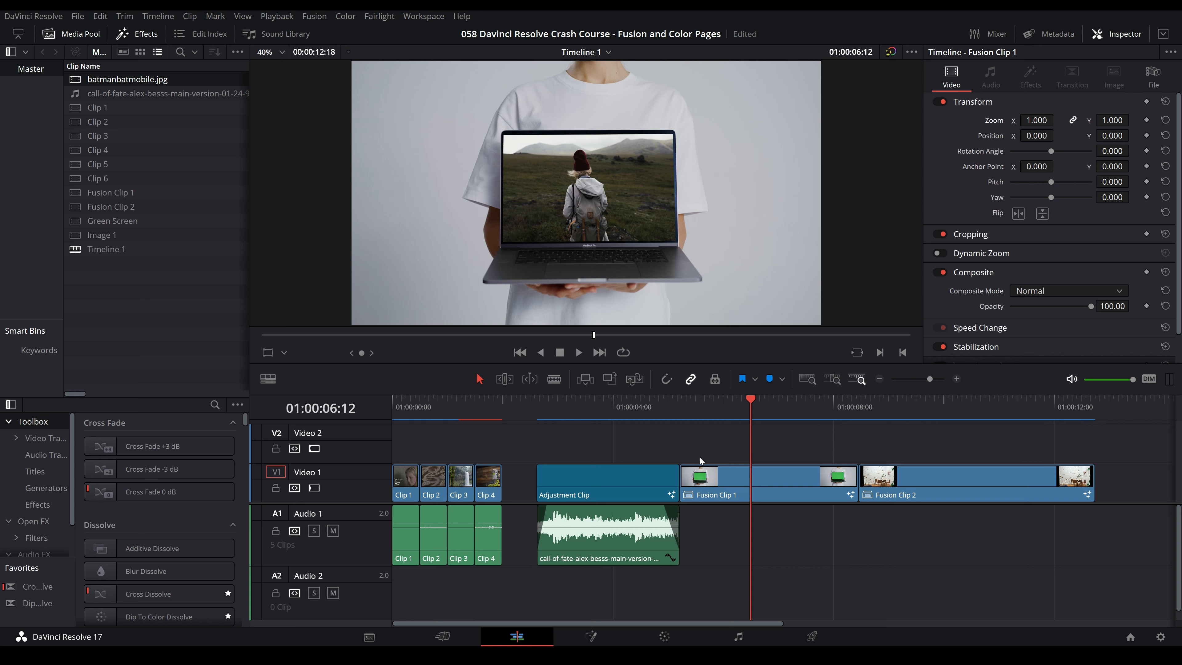
left_click(704, 476)
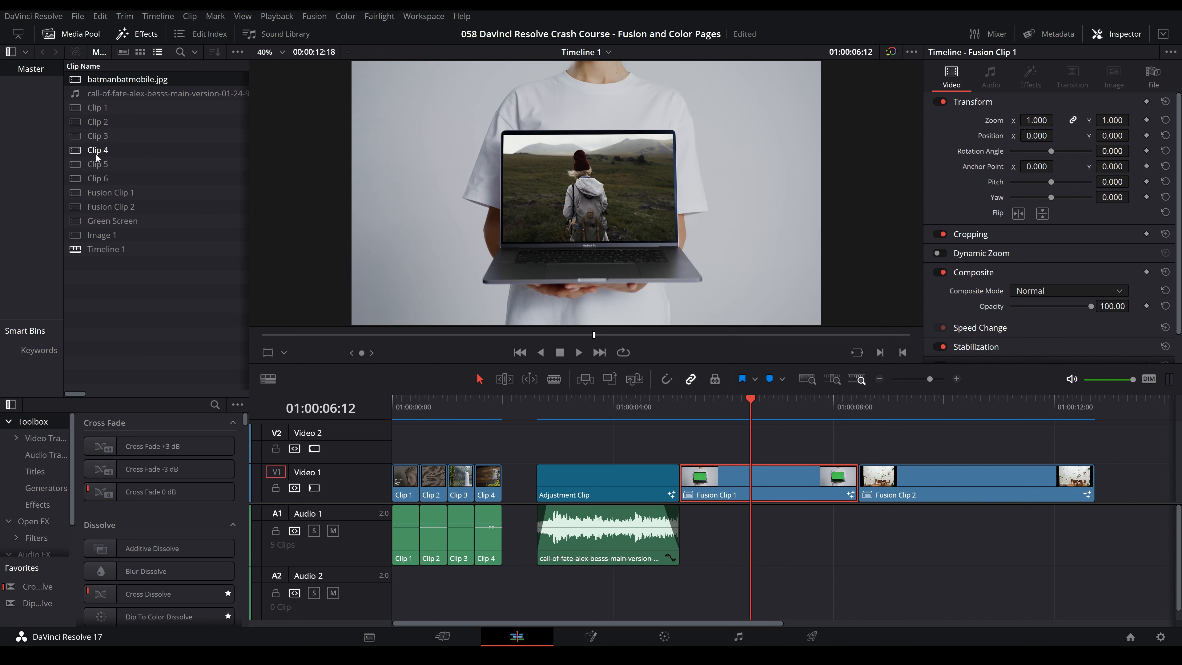
left_click(601, 636)
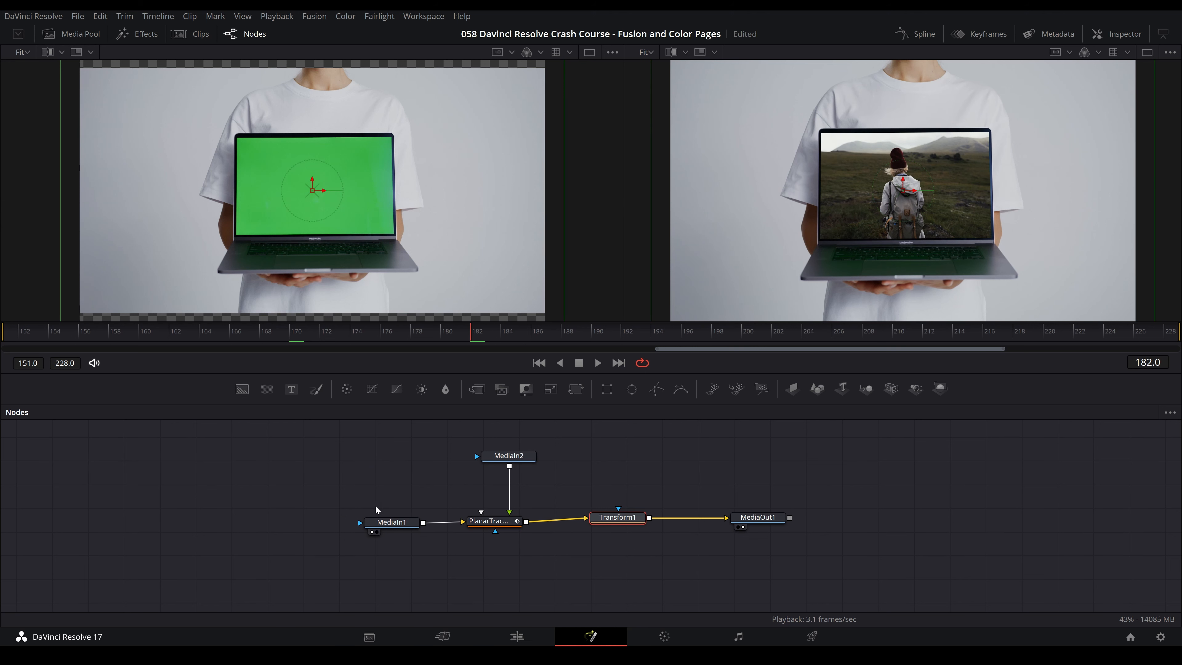
Disconnect MediaIn2 from the PlanarTracker1 node and reconnect it to the Corner Pin 1 input
left_click(400, 536)
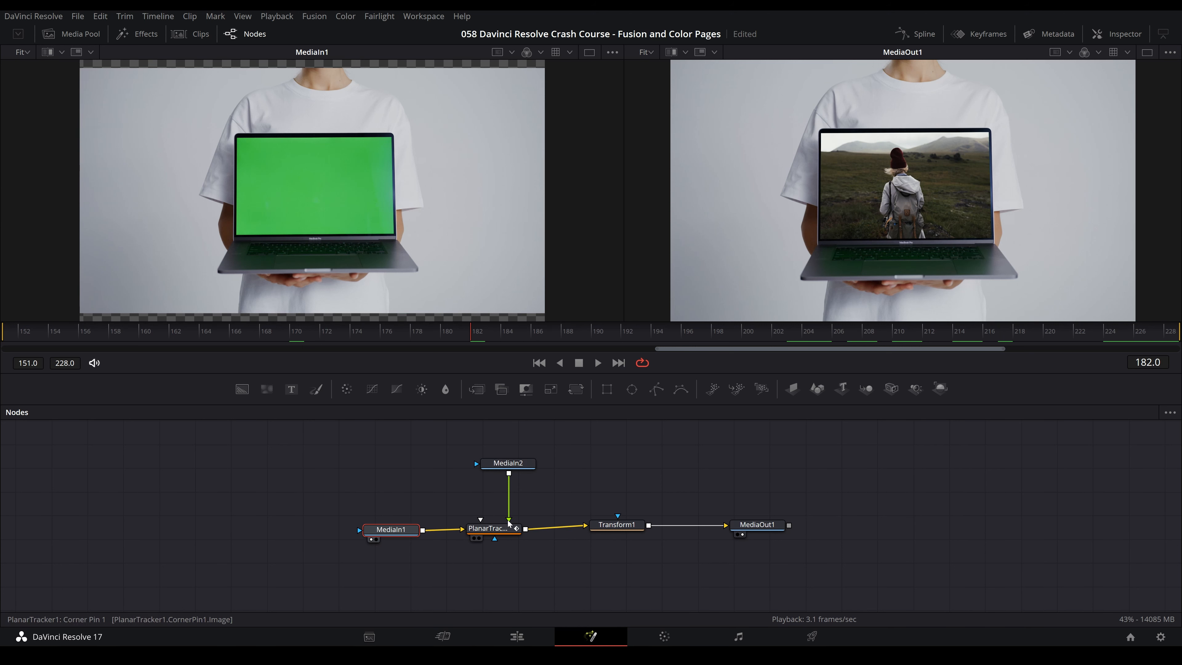
left_click_drag(510, 513, 607, 509)
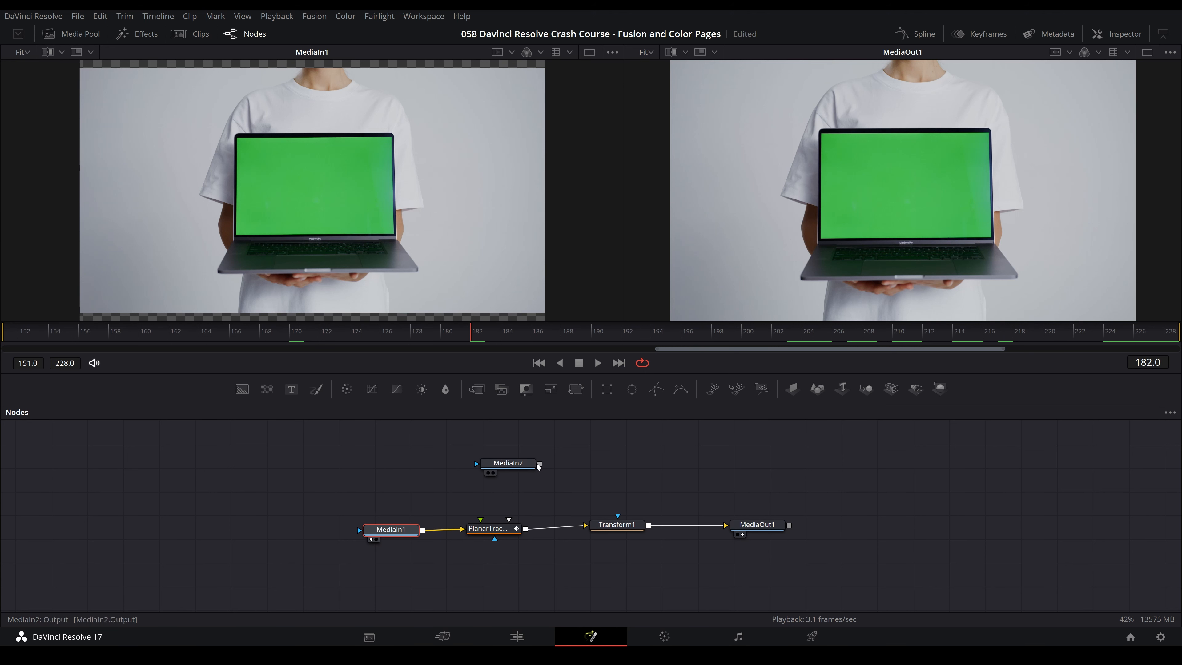
left_click_drag(540, 464, 500, 529)
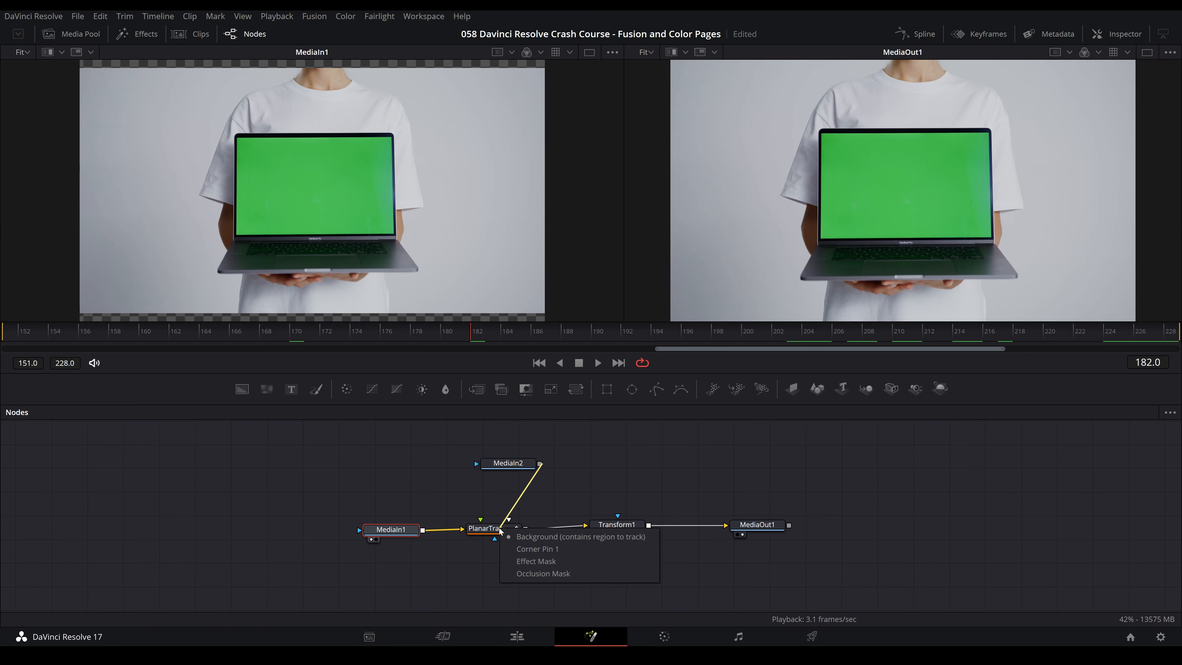
left_click(522, 549)
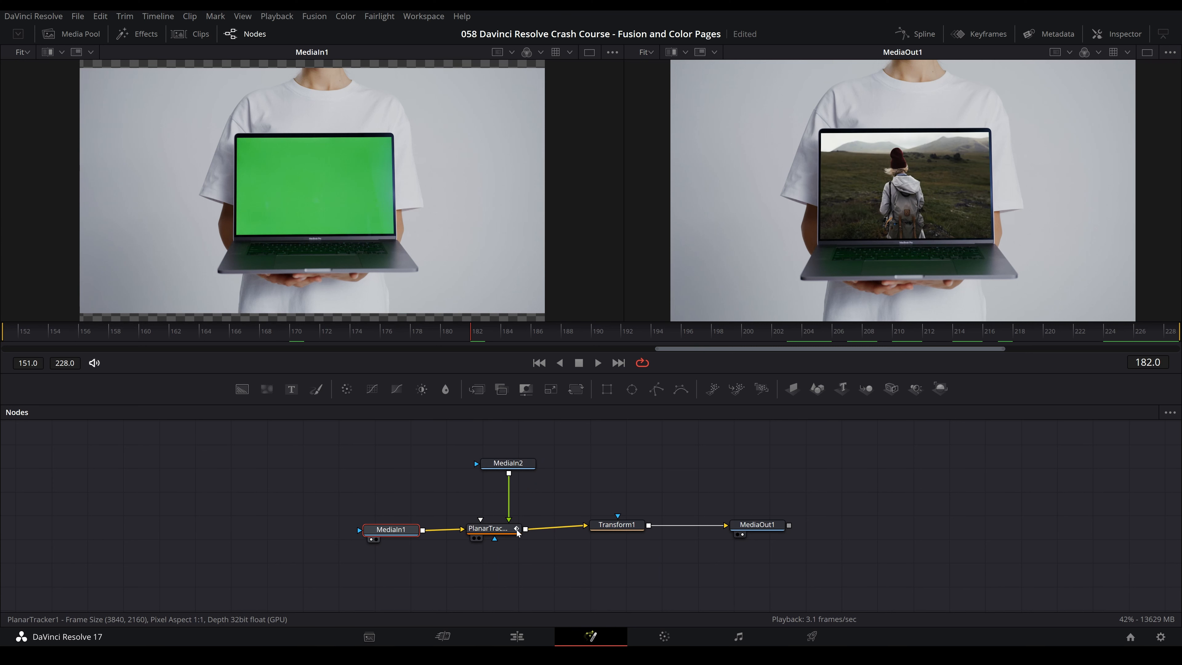
Nudge the PlanarTracker1 and Transform1 nodes and show Transform1's settings in the Inspector
left_click_drag(518, 530, 523, 527)
left_click_drag(625, 524, 628, 525)
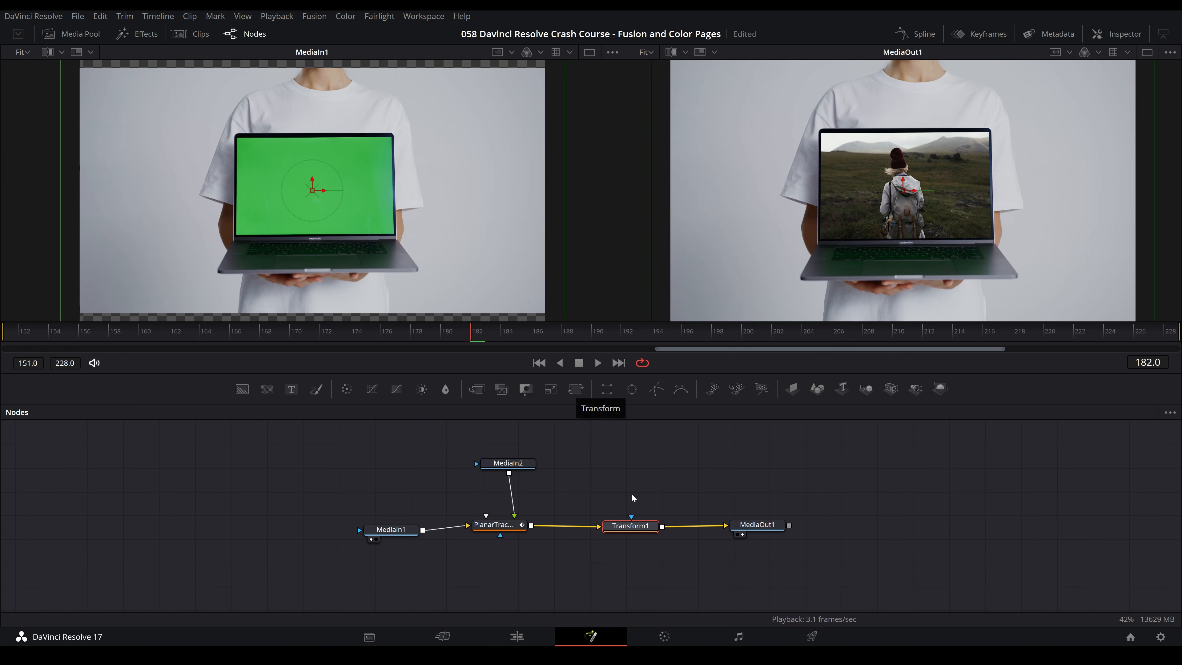
mouse_move(615, 535)
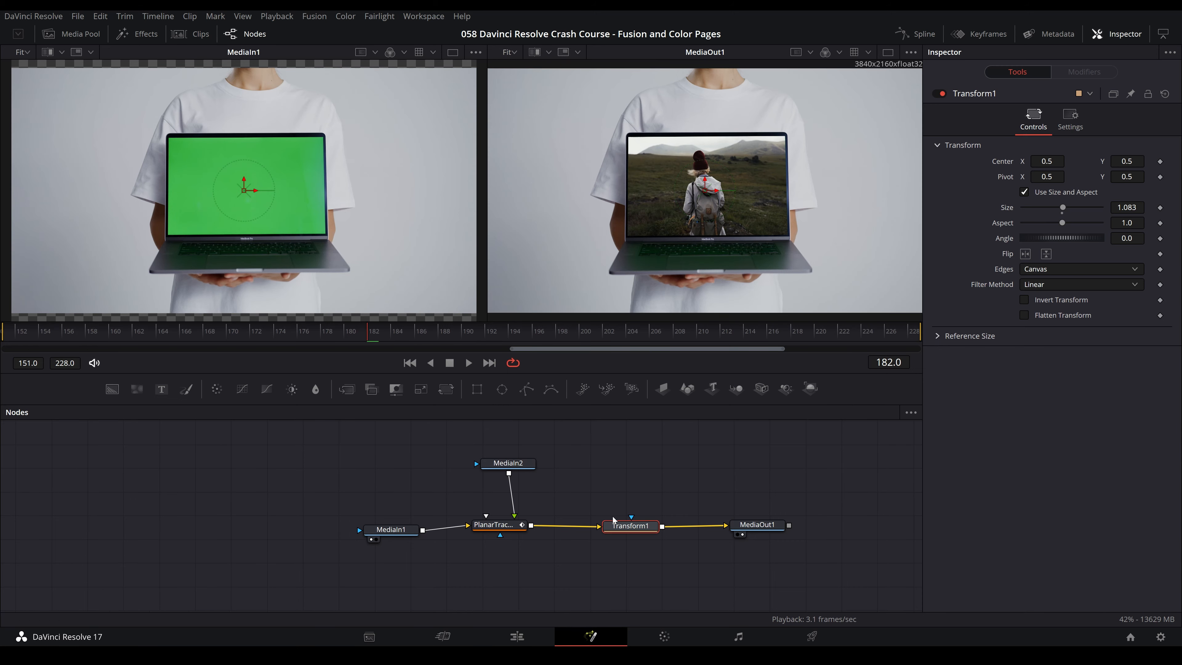
left_click_drag(628, 528, 629, 526)
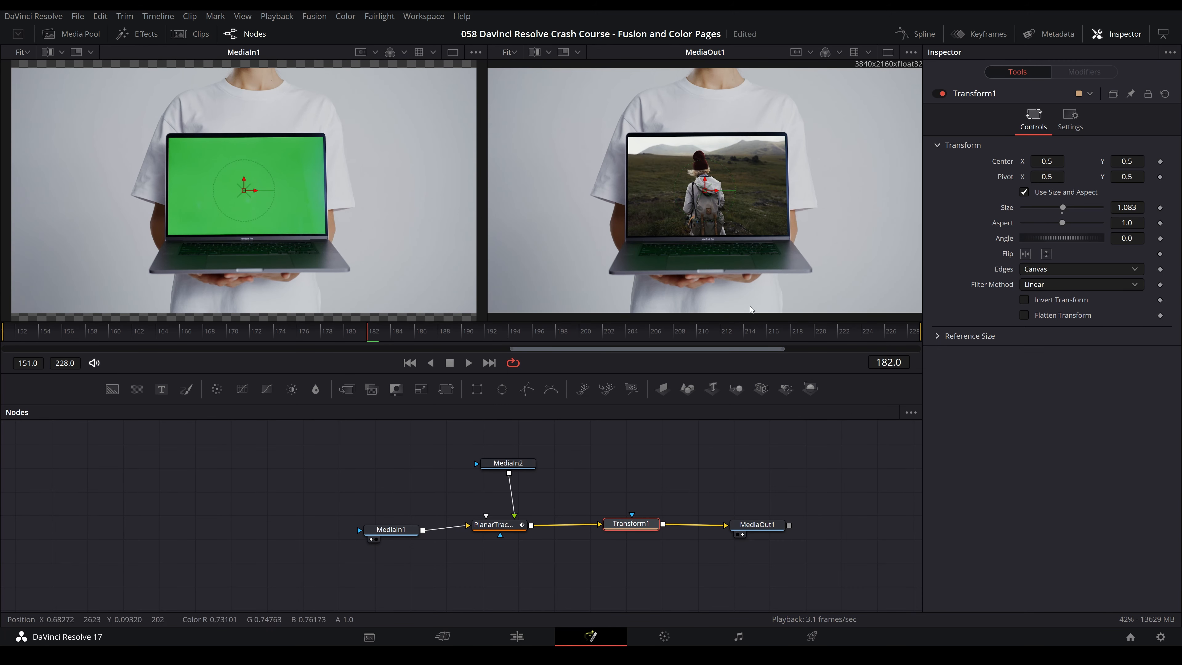
View PlanarTracker1's controls, then select it together with MediaIn1 and MediaIn2 and shift the group slightly
left_click(487, 528)
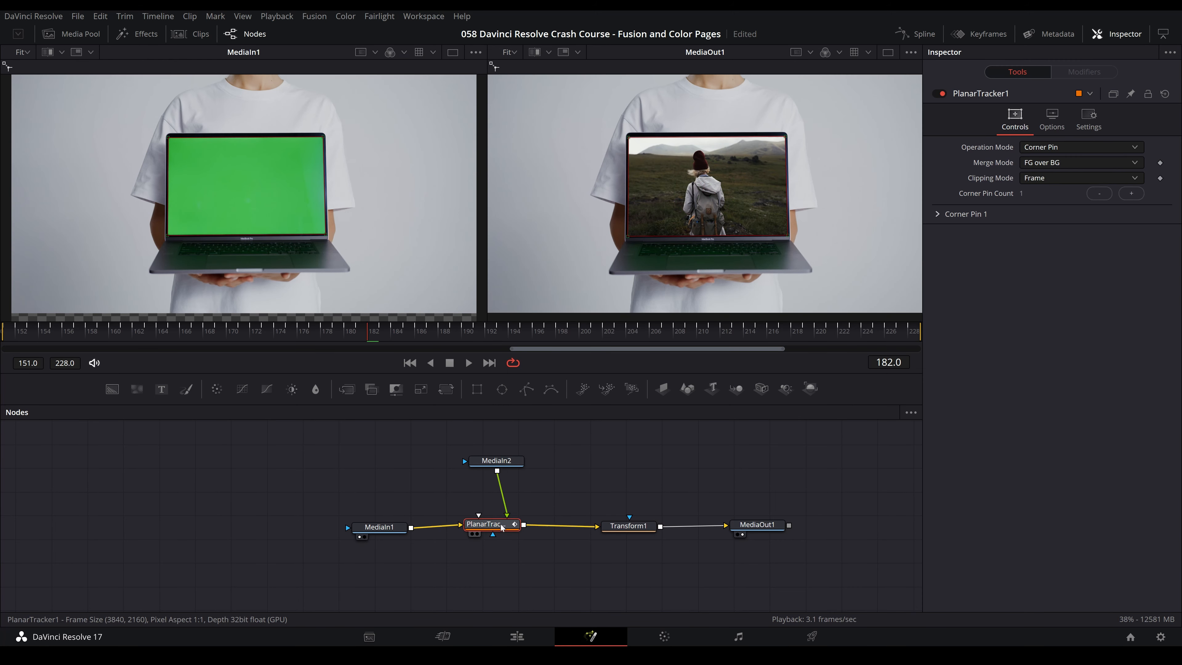
left_click_drag(493, 527, 500, 529)
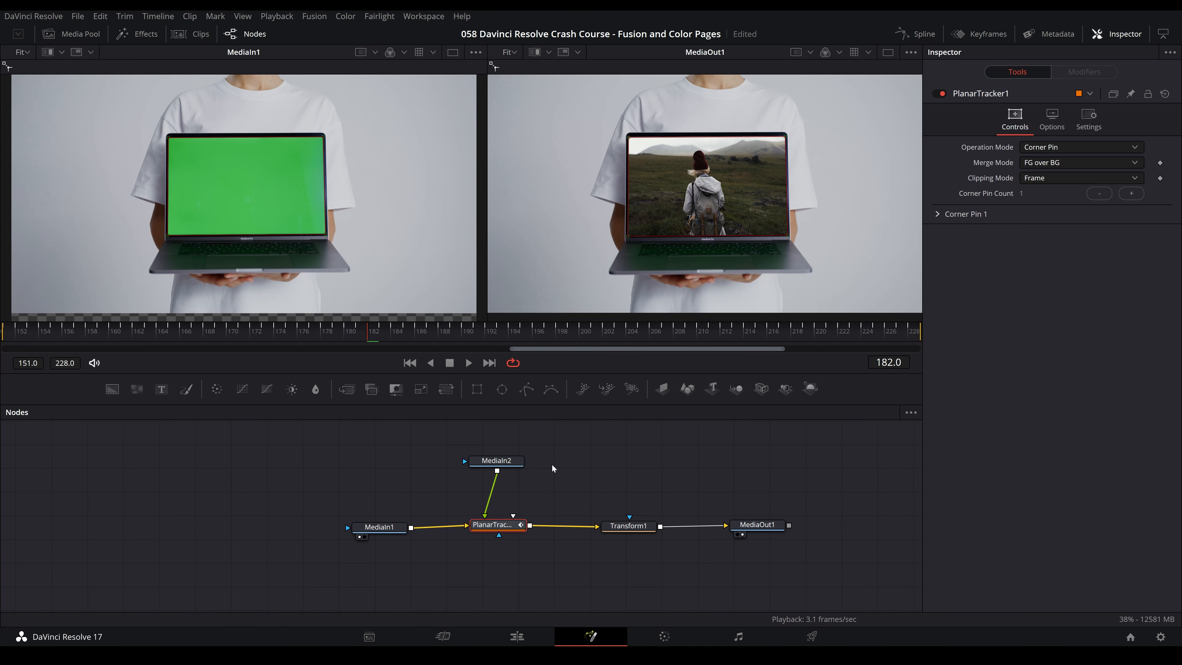
left_click_drag(568, 444, 397, 574)
left_click_drag(511, 531, 509, 529)
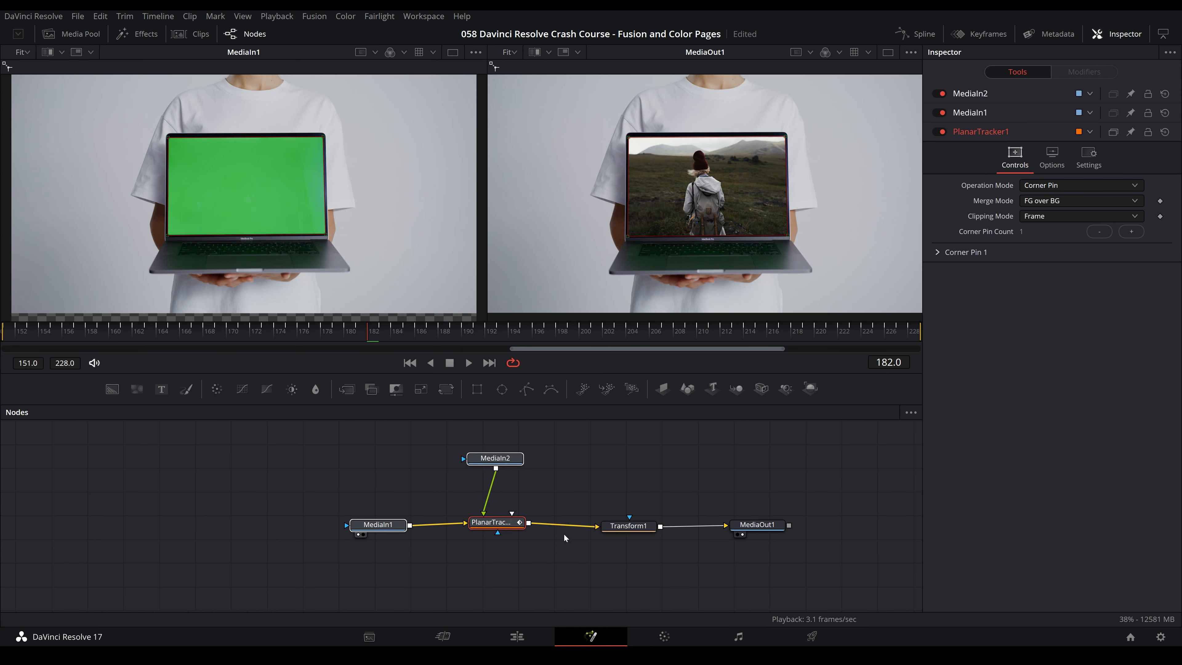
Select Transform1 and try changing its Center X, Size and Angle, rotating to -36.5, and undo each change
left_click(628, 528)
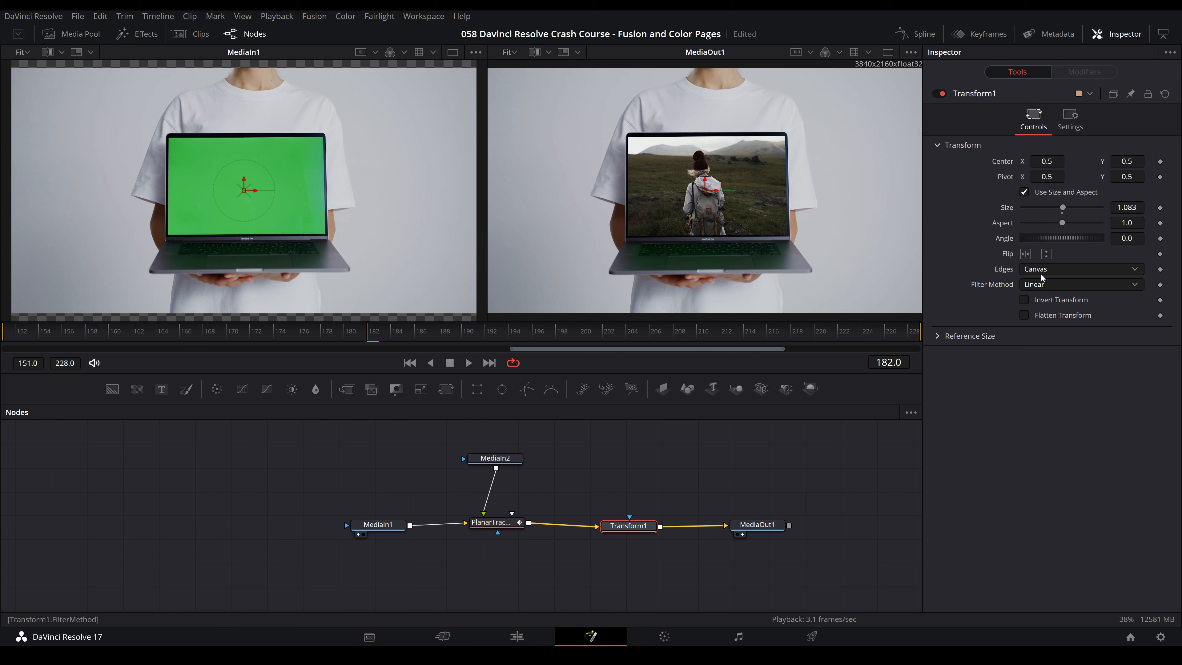
mouse_move(1046, 162)
left_mouse_down()
mouse_move(1094, 162)
mouse_move(1014, 161)
mouse_move(1041, 161)
left_mouse_up()
key("ctrl+z")
left_click_drag(1063, 207, 1055, 241)
key("ctrl+z")
key("ctrl+z")
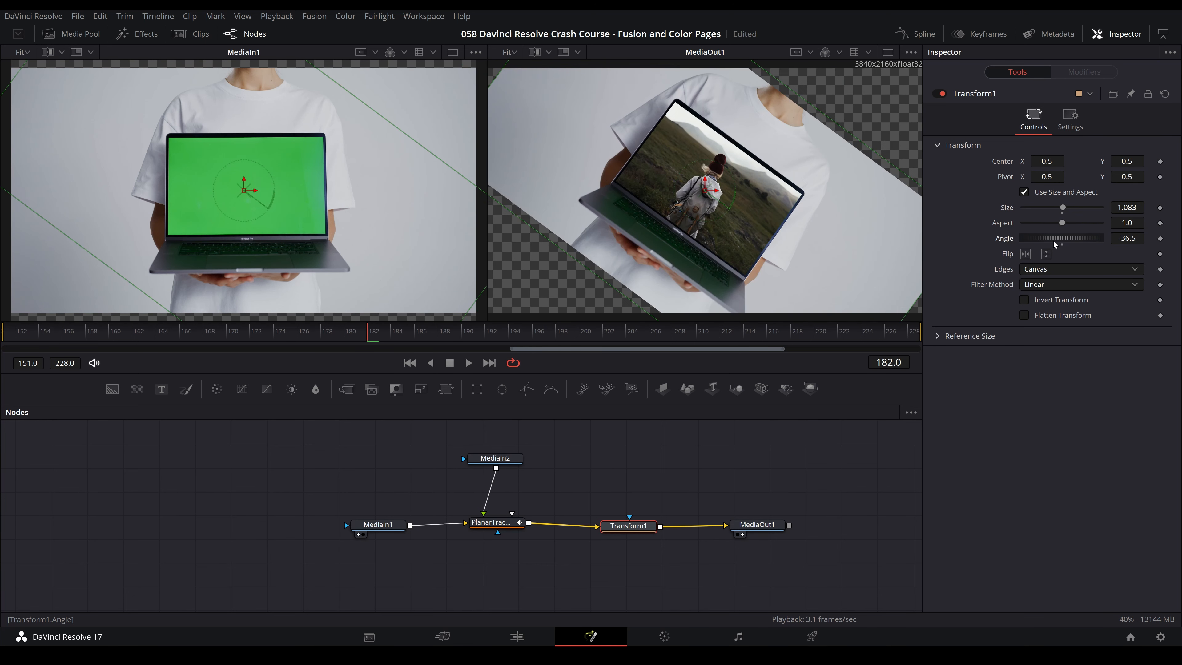
key("ctrl+z")
Try Transform1's horizontal and vertical flips and switch them back off
left_click(1025, 253)
left_click(1047, 254)
left_click(1047, 253)
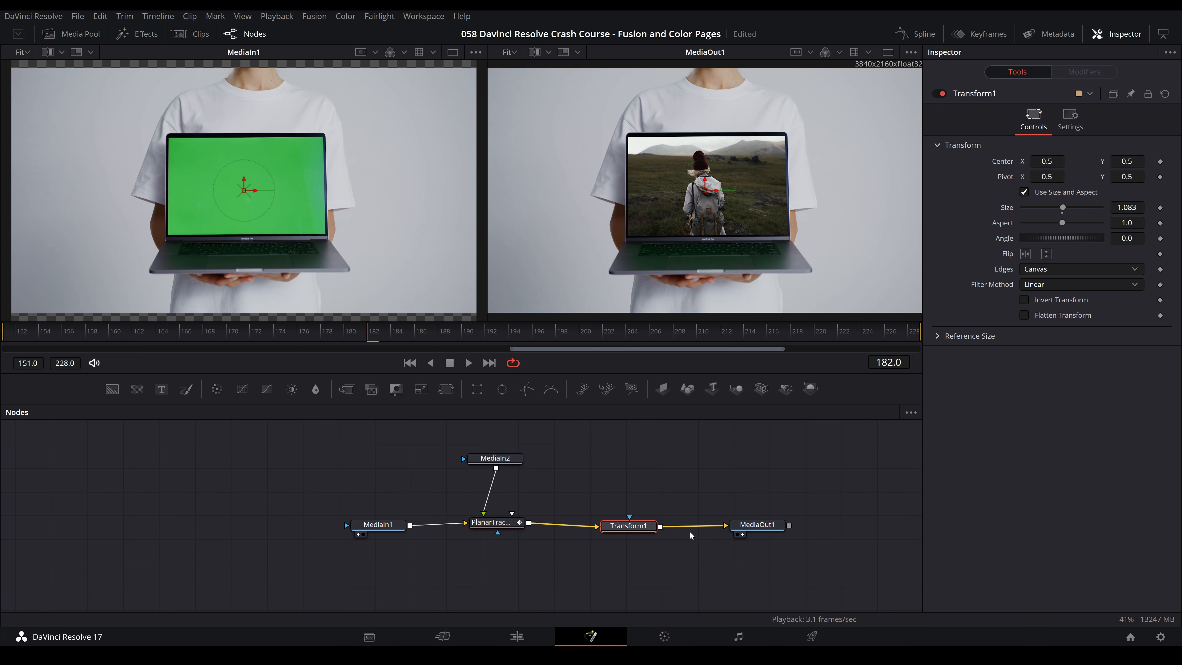
Remove PlanarTracker1 from the node flow and slightly reposition the Transform1 and MediaIn1 nodes
mouse_move(644, 529)
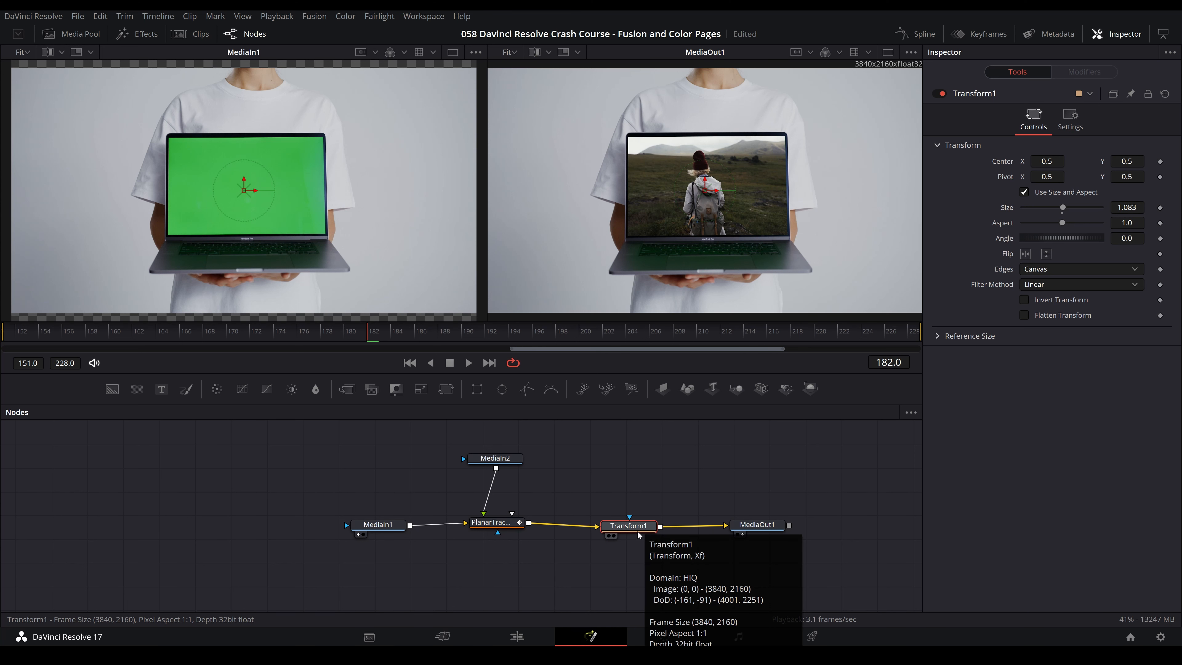
left_click_drag(638, 531, 630, 527)
left_click_drag(386, 530, 382, 530)
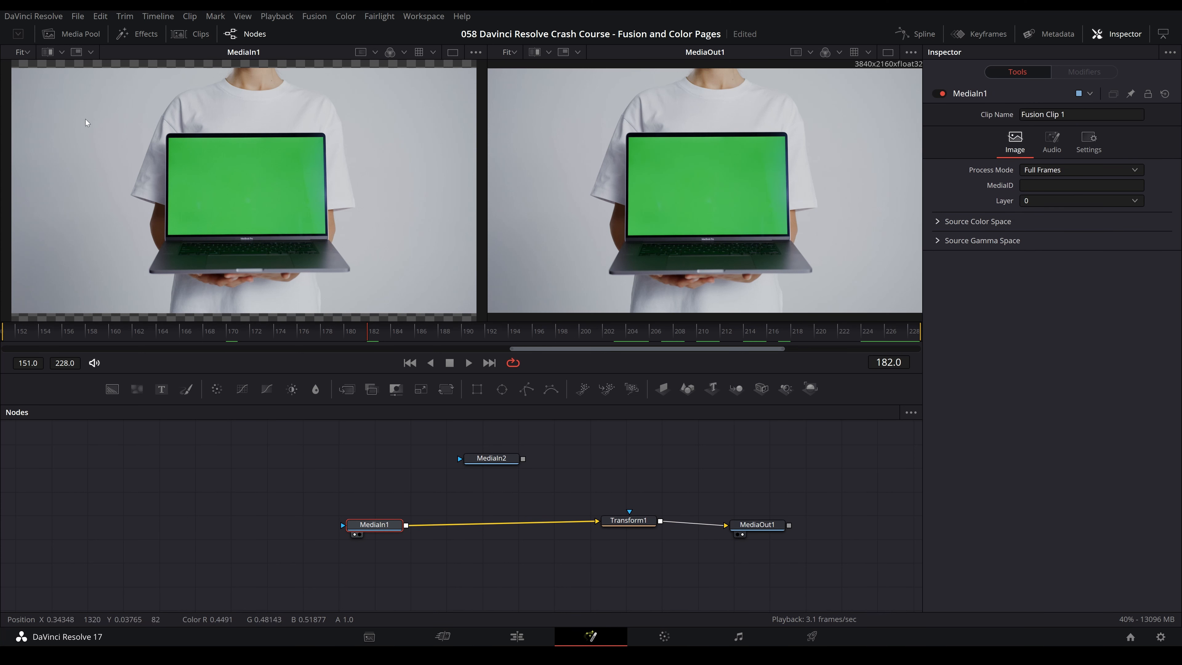
Look through the Effects library and close it again
left_click(139, 34)
scroll(140, 130, "down", 20)
left_click(139, 34)
Delete the Transform1 node and move MediaIn1 farther away from MediaOut1
mouse_move(381, 525)
left_mouse_down()
mouse_move(394, 506)
mouse_move(357, 518)
mouse_move(367, 522)
left_mouse_up()
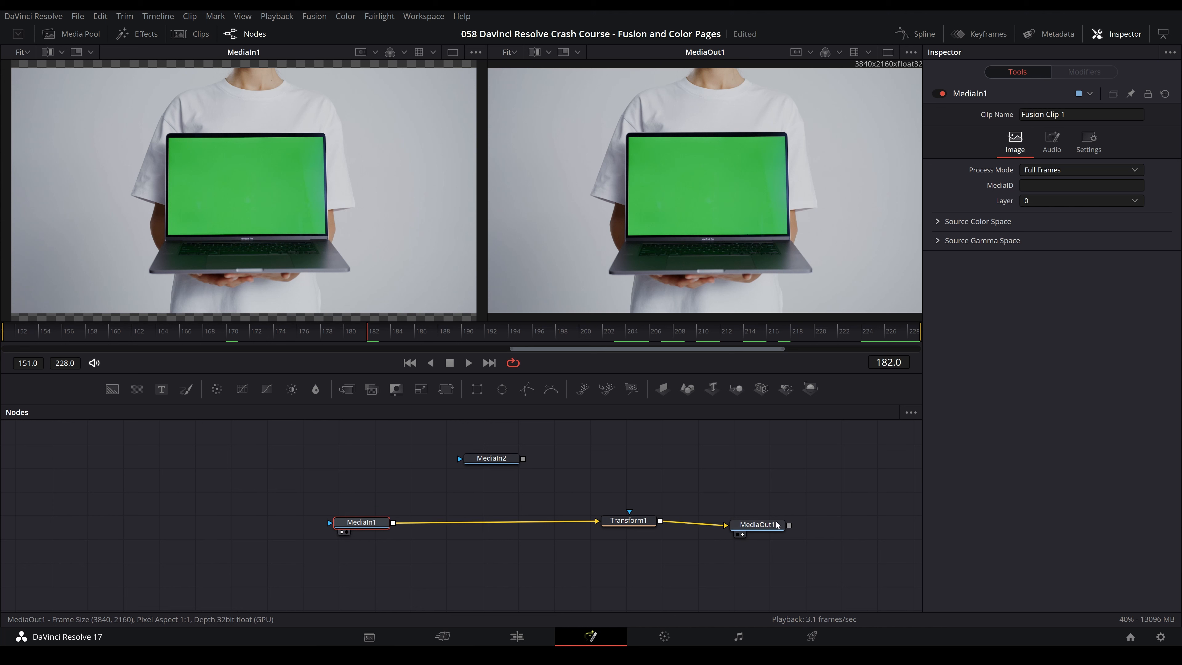
left_click(641, 526)
key("Delete")
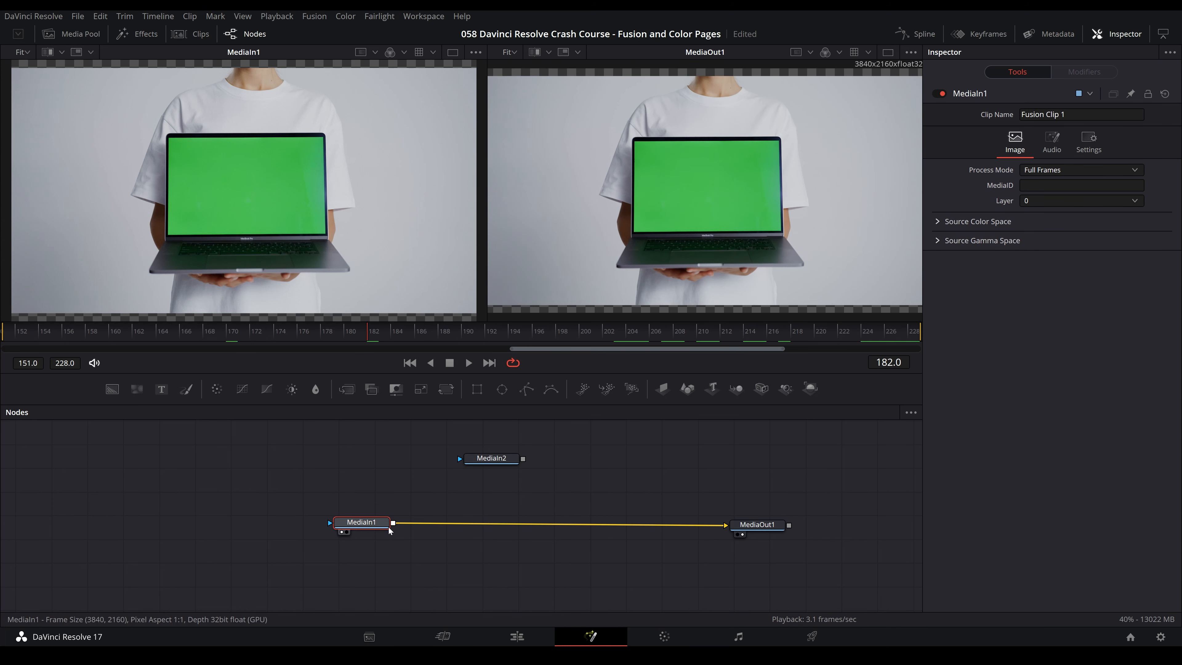
left_click_drag(372, 524, 348, 518)
left_click(368, 506)
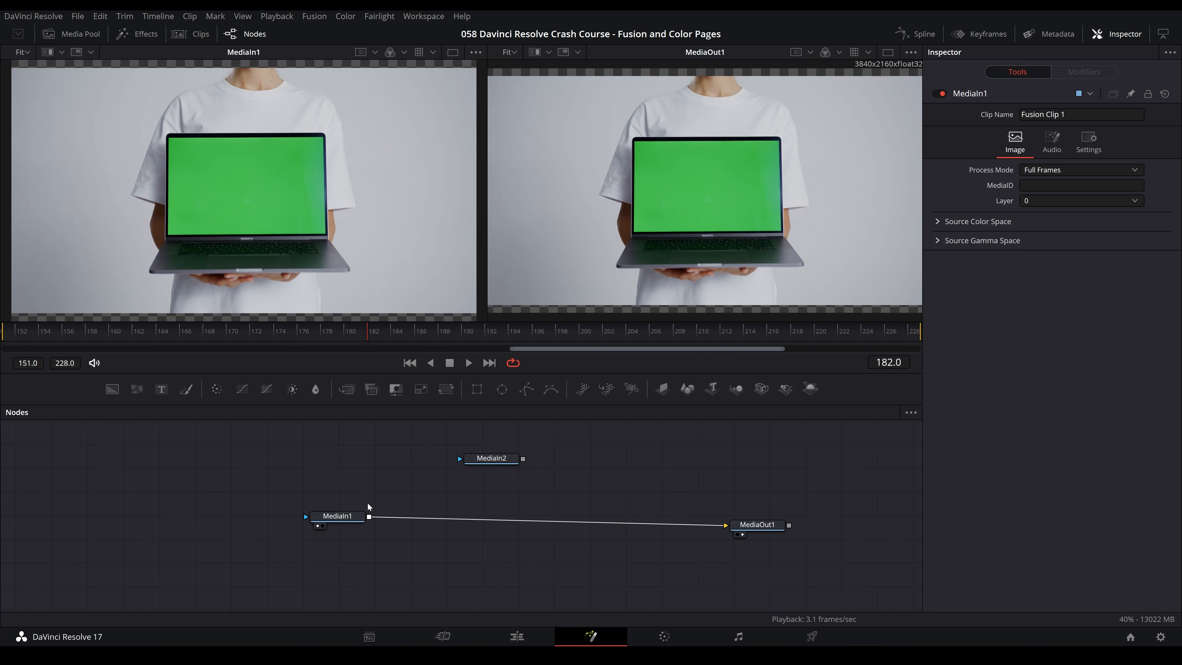
Add a Merge node, wire it between MediaIn1 and MediaOut1, and line it up with them
left_click(345, 392)
left_click_drag(382, 465, 619, 509)
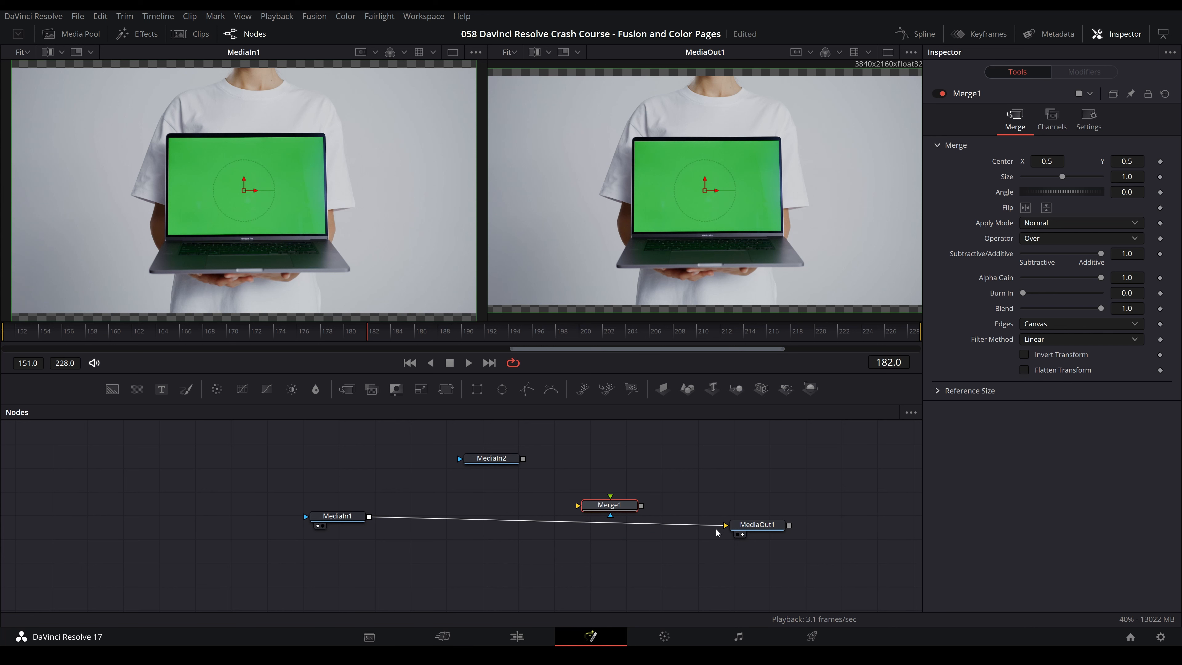
left_click_drag(716, 532, 559, 533)
left_click_drag(369, 516, 725, 525)
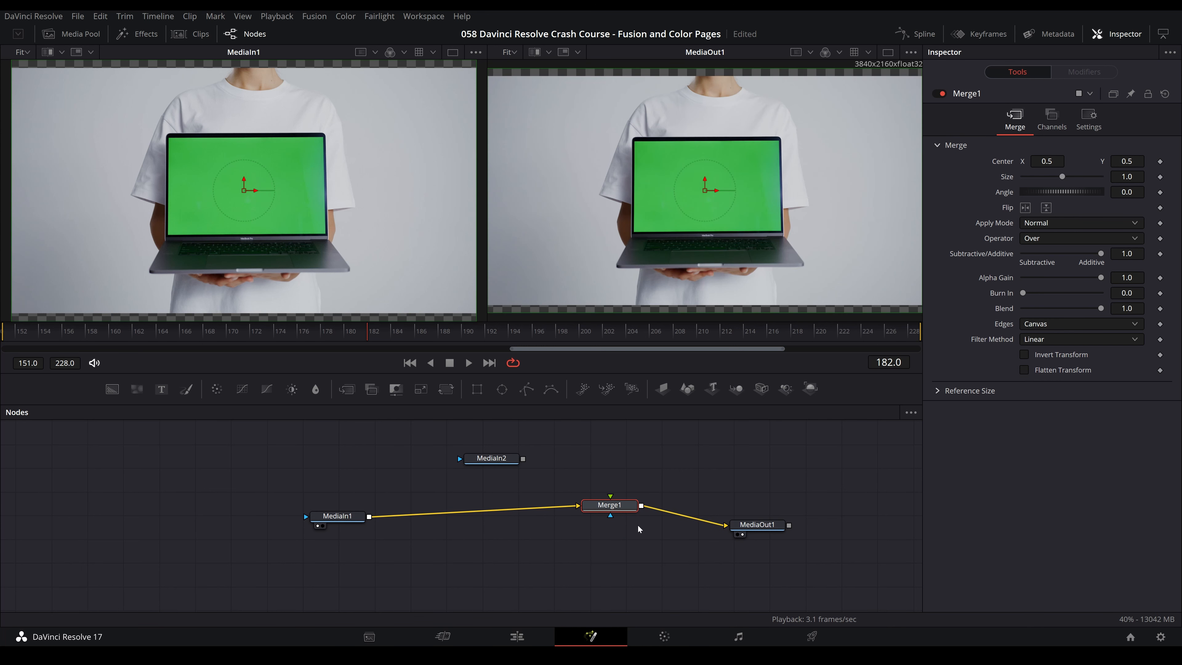
left_click_drag(609, 505, 573, 523)
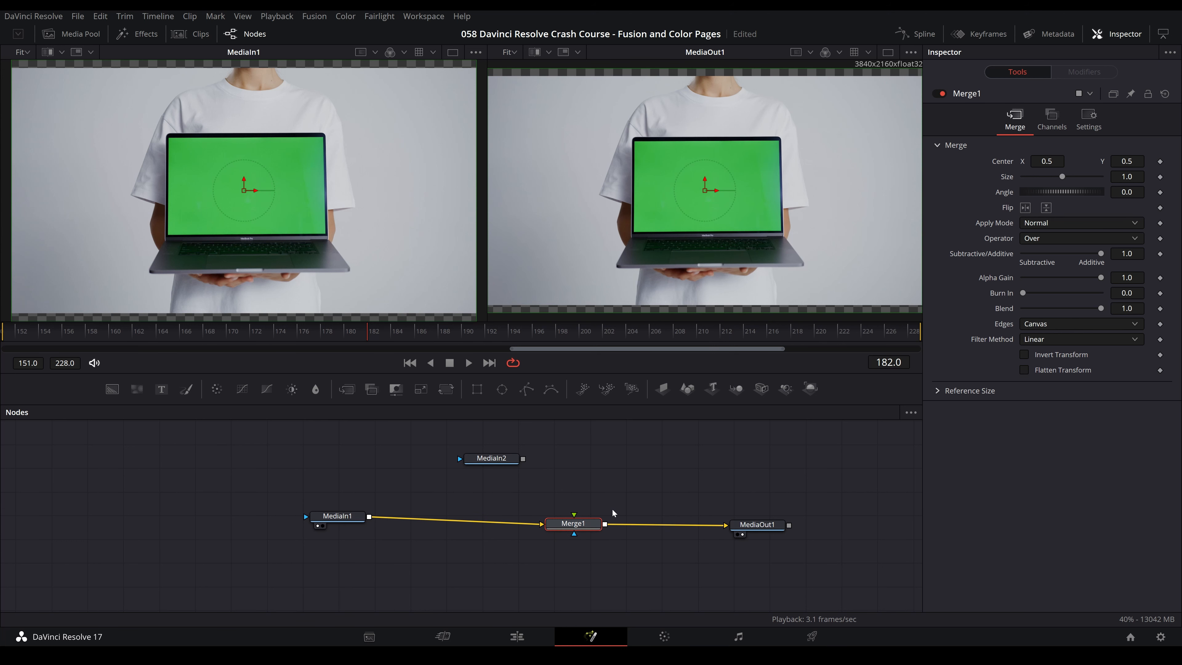
Undo the Merge node's insertion and wiring so MediaIn1 is detached from MediaOut1, and shift MediaIn1 slightly
key("ctrl+z")
key("ctrl+z")
key("ctrl+z")
key("ctrl+z")
key("ctrl+z")
key("ctrl+z")
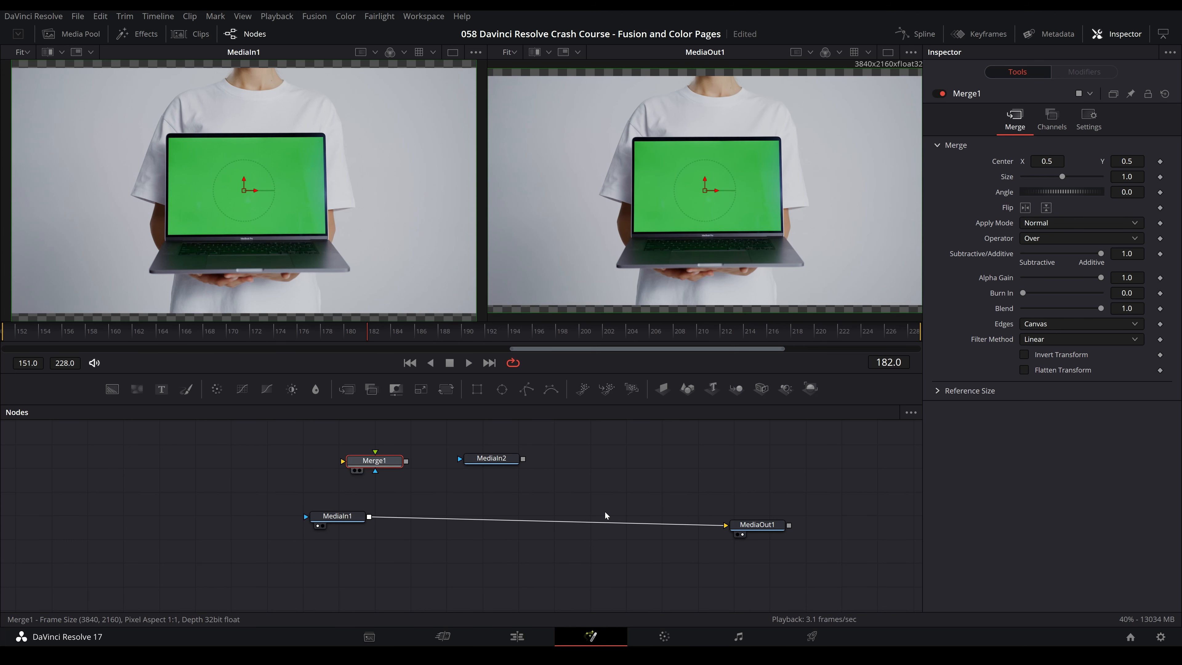
key("ctrl+z")
key("ctrl+z")
key("ctrl+z")
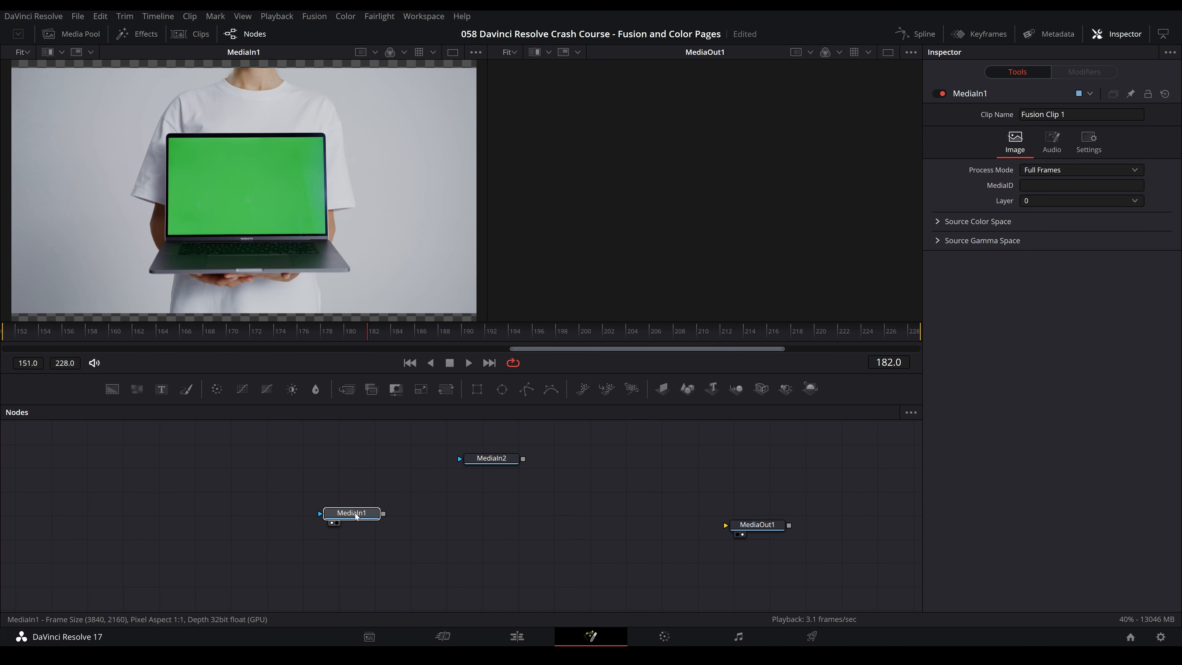
left_click_drag(362, 517, 368, 518)
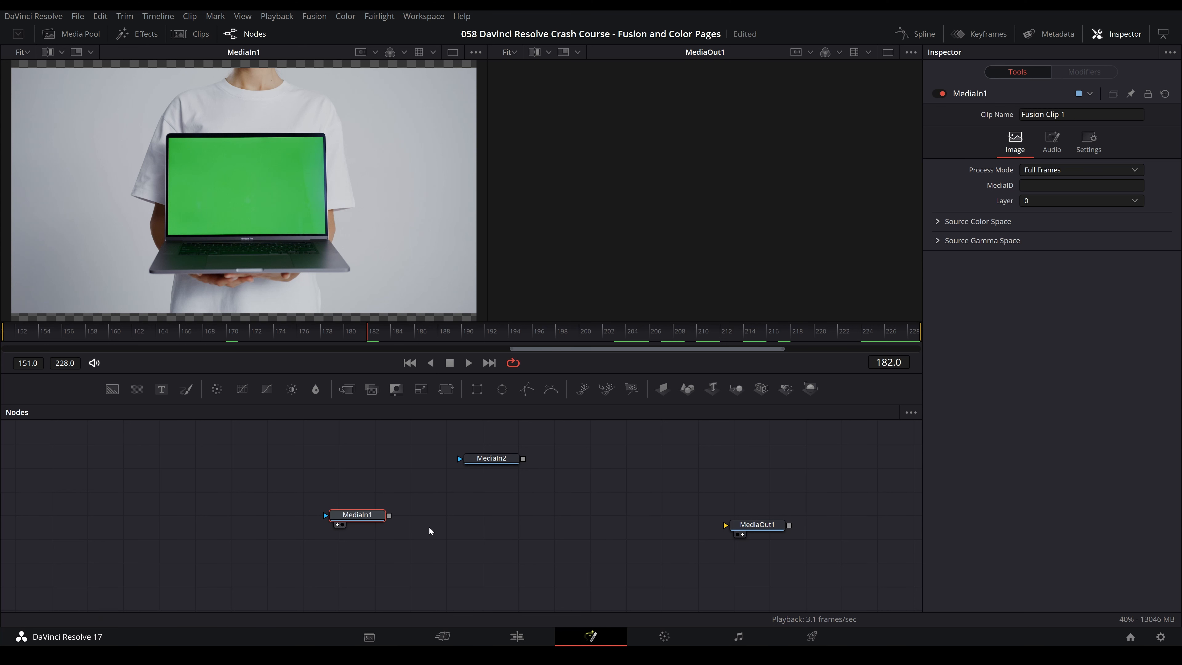
Try a Merge node after MediaIn1, undo it, and detach MediaIn1 from MediaOut1 again
left_click(348, 390)
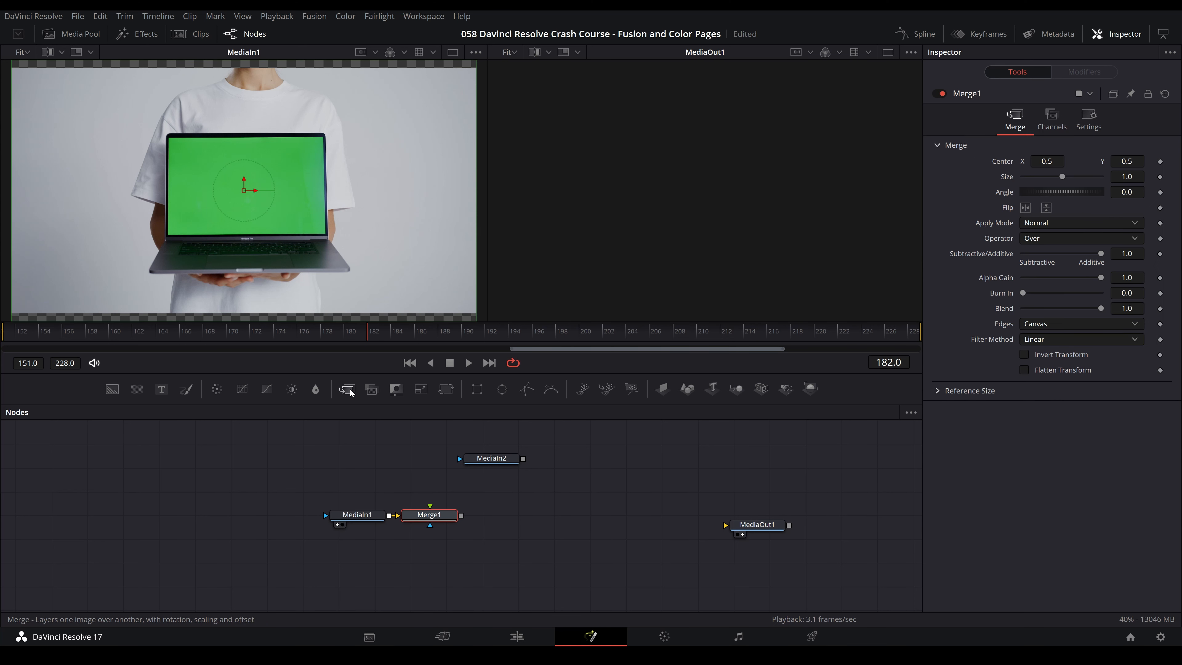
left_click_drag(424, 517, 512, 522)
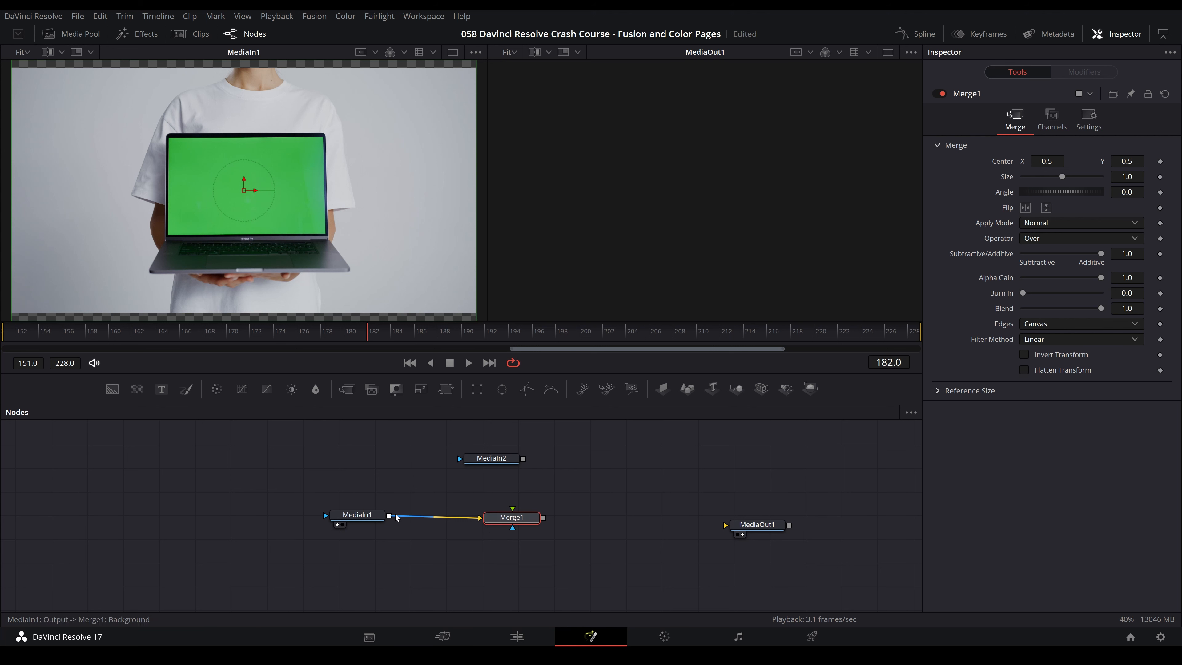
key("ctrl+z")
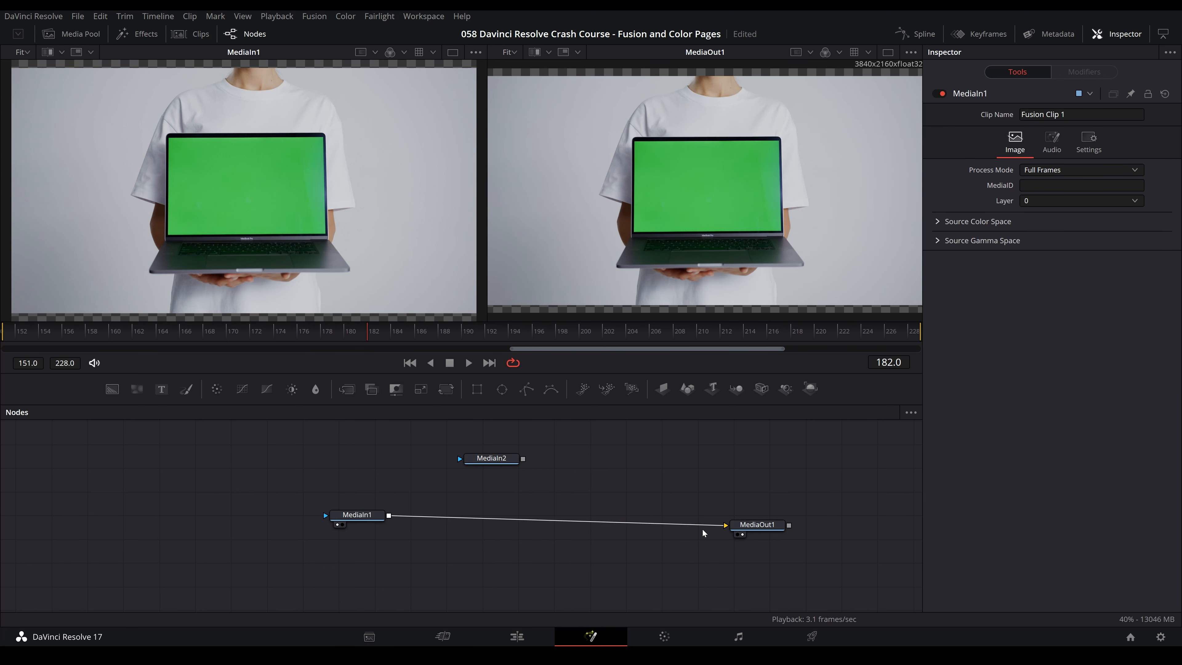
left_click_drag(706, 524, 611, 518)
Add a Planar Tracker node fed by MediaIn1 and place it between MediaIn1 and MediaOut1
left_click_drag(372, 520, 390, 511)
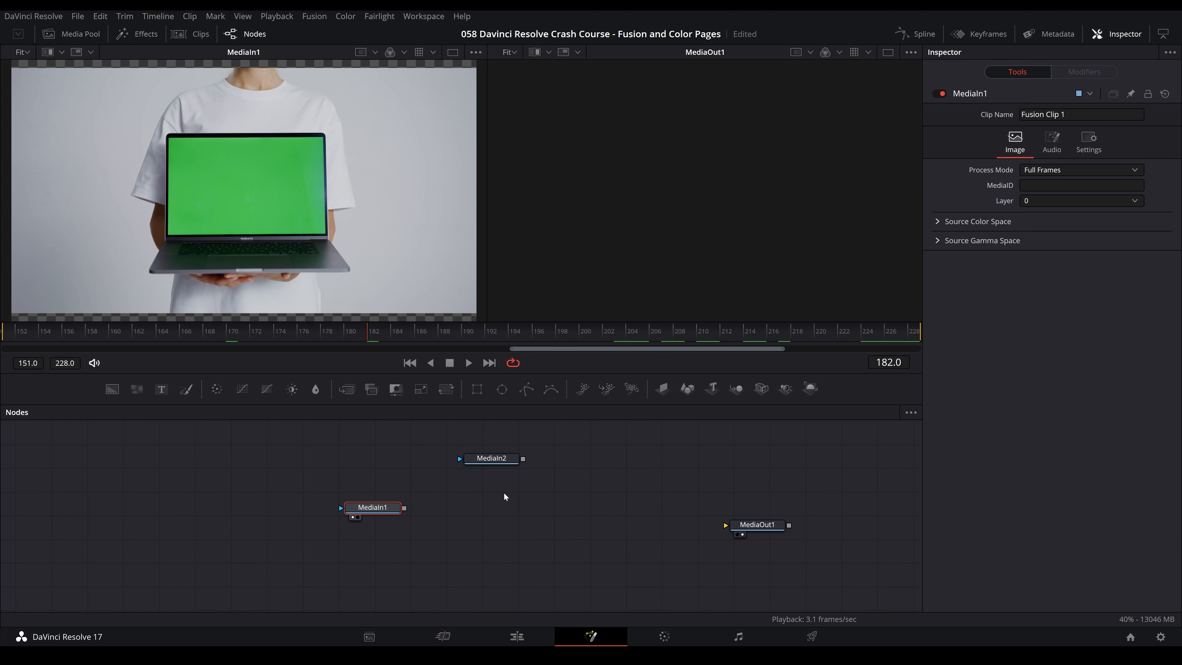
key("shift+space")
type("pla")
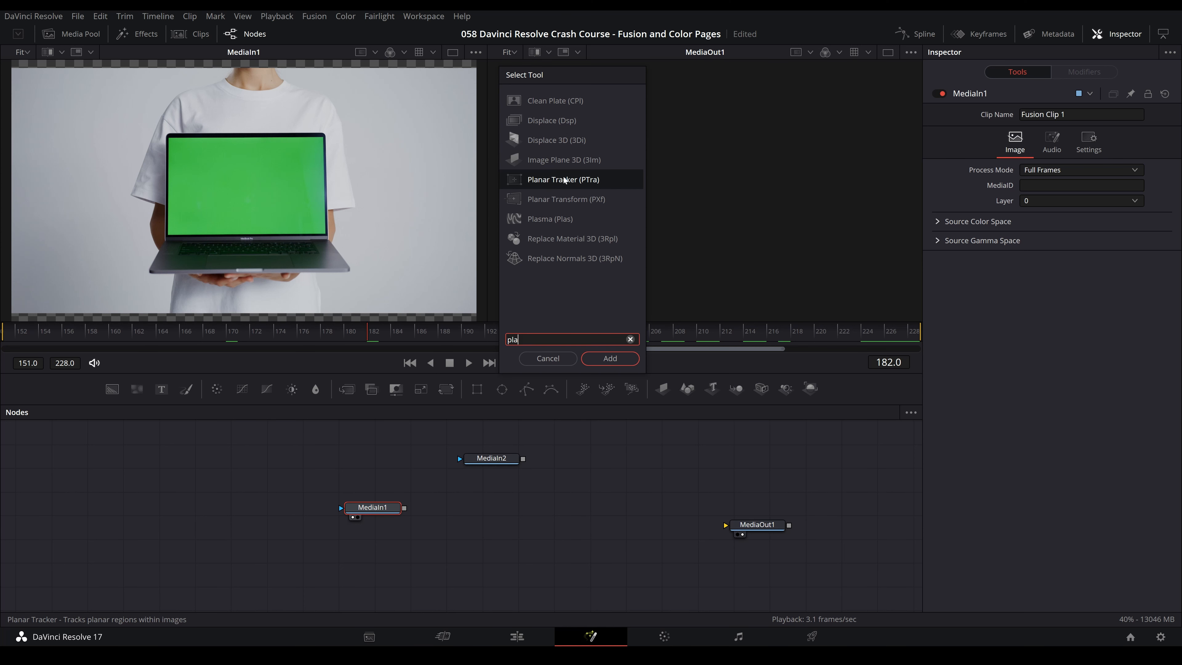
left_click(610, 358)
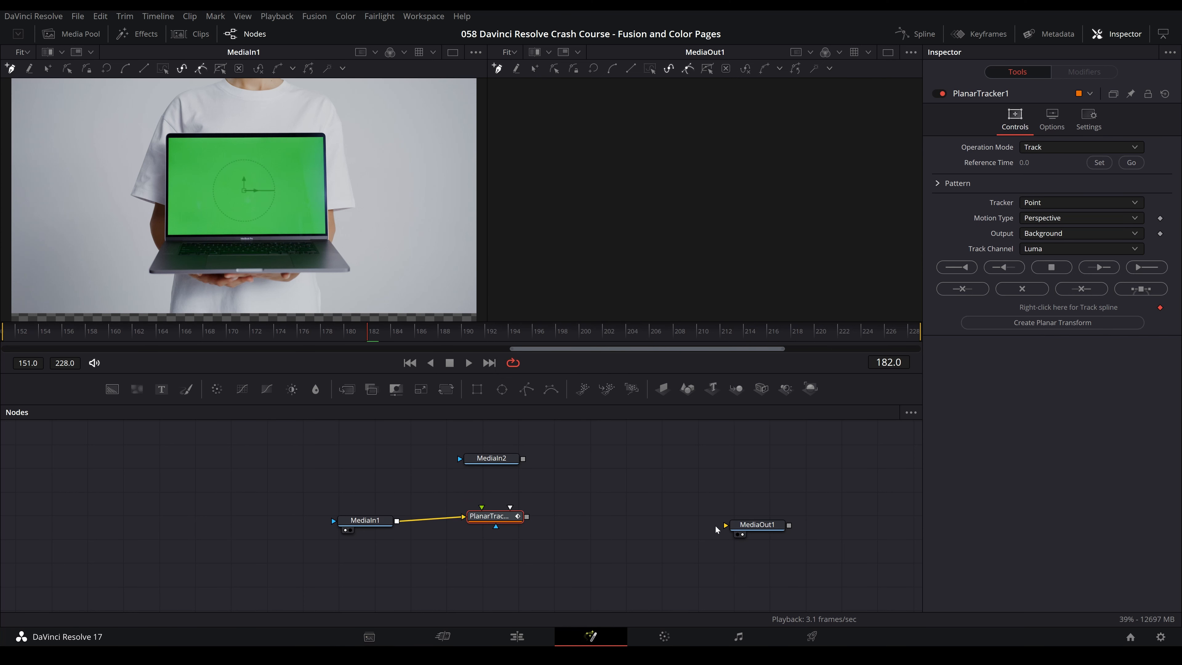
left_click_drag(507, 515, 509, 511)
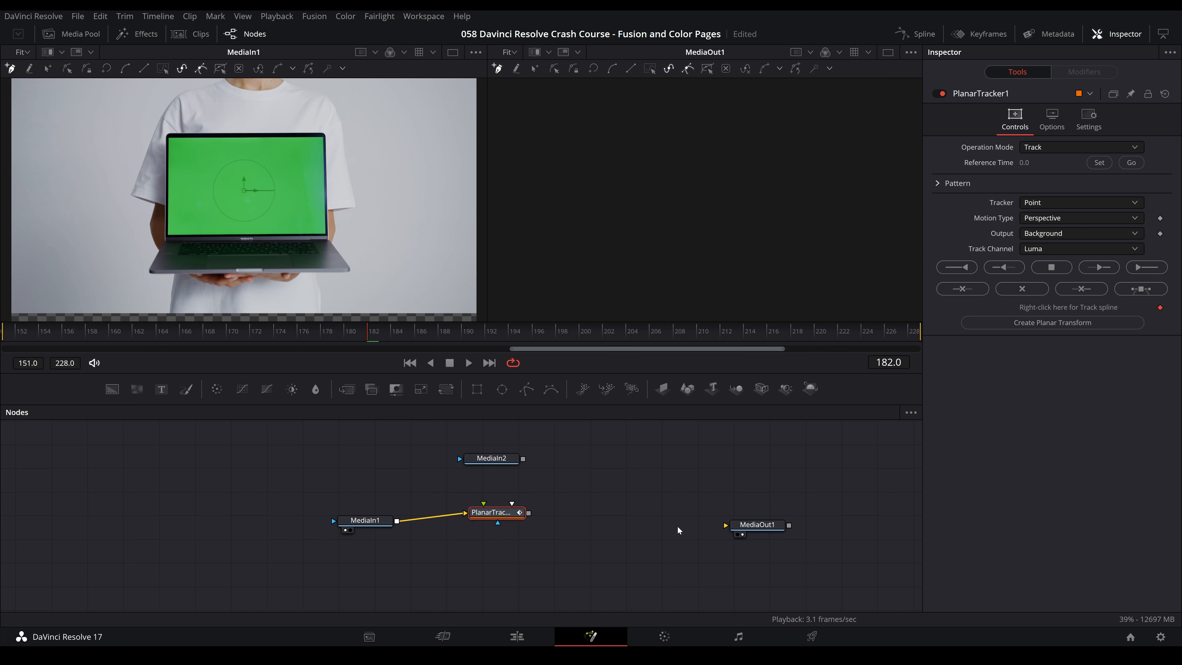
Add a Transform (Xf) node after PlanarTracker1 and connect its output to MediaOut1
key("shift+space")
type("pla")
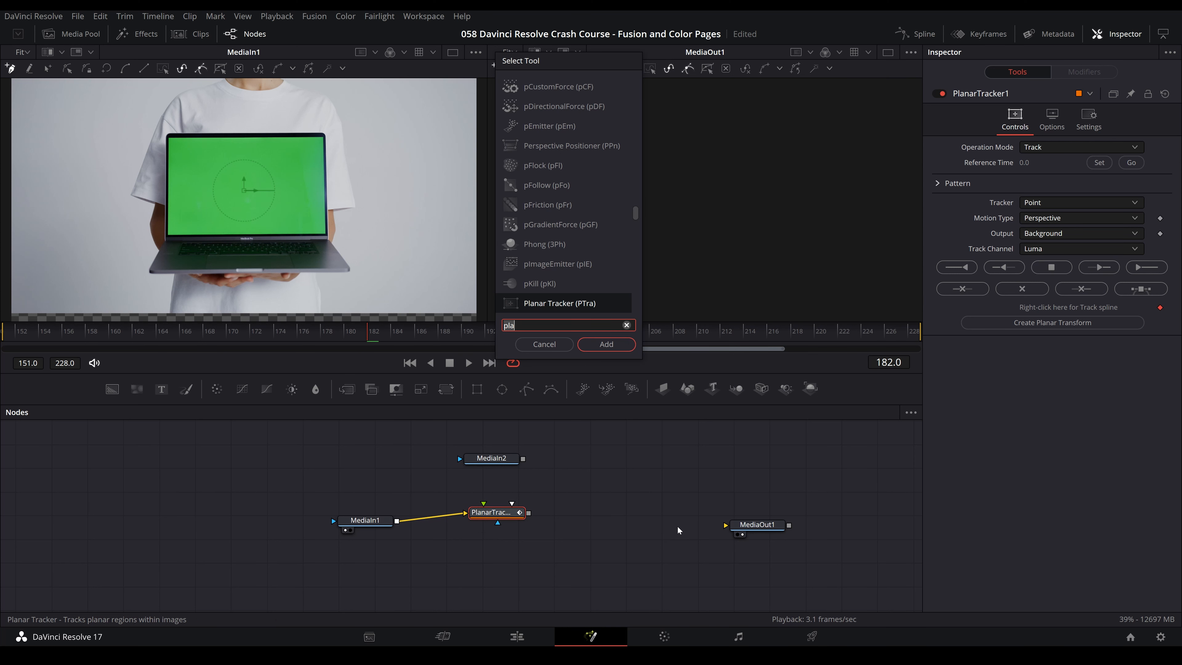
key("BackSpace")
key("BackSpace")
key("BackSpace")
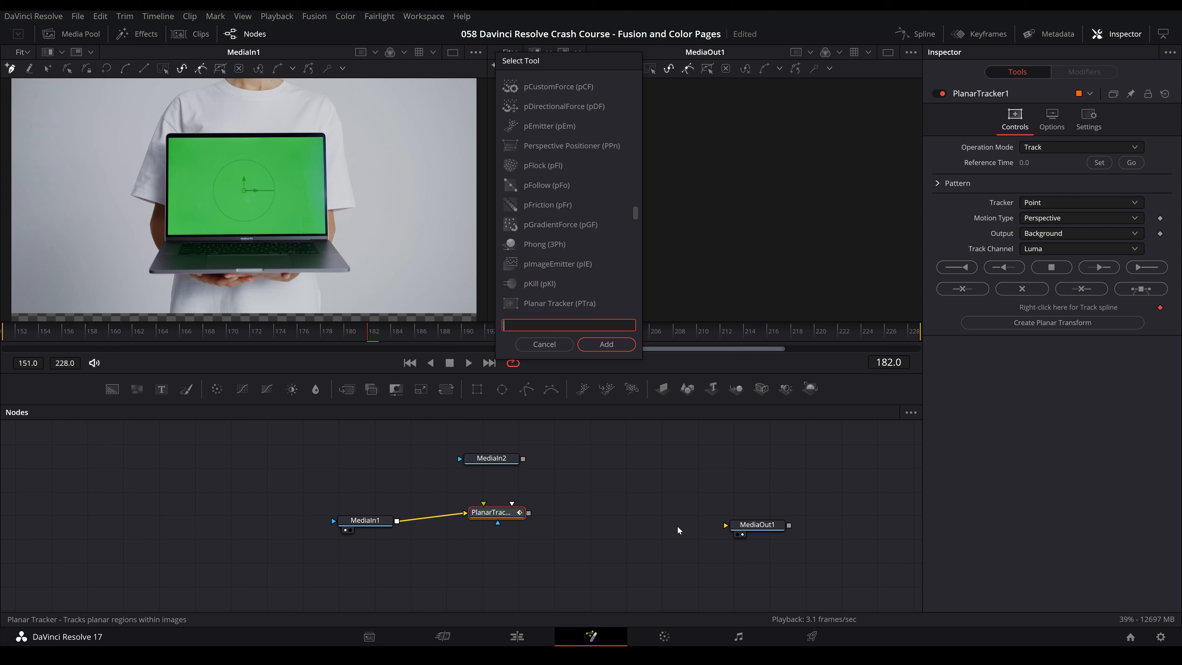
type("trans")
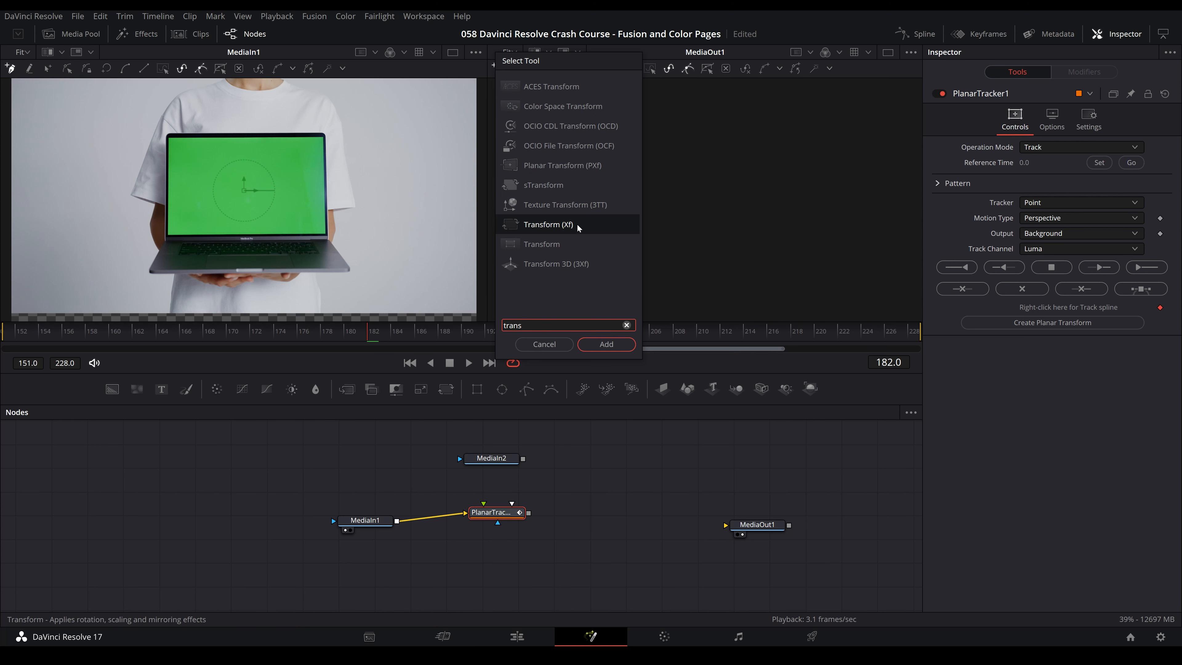
left_click(606, 344)
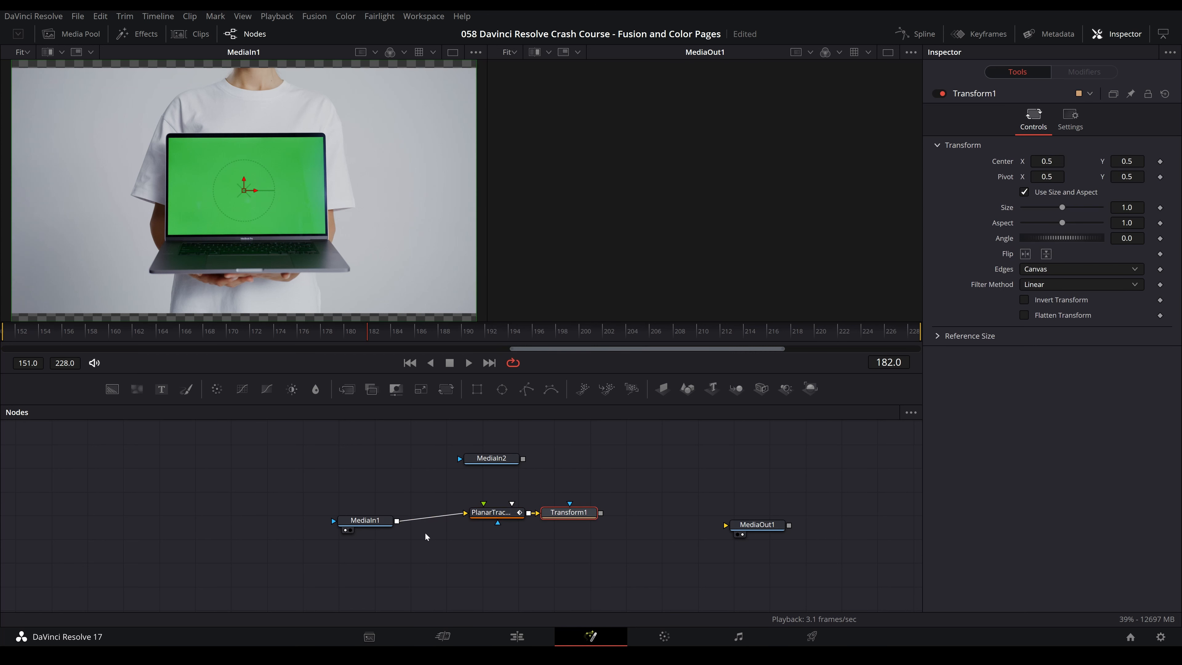
left_click_drag(493, 512, 478, 515)
left_click_drag(570, 521, 726, 526)
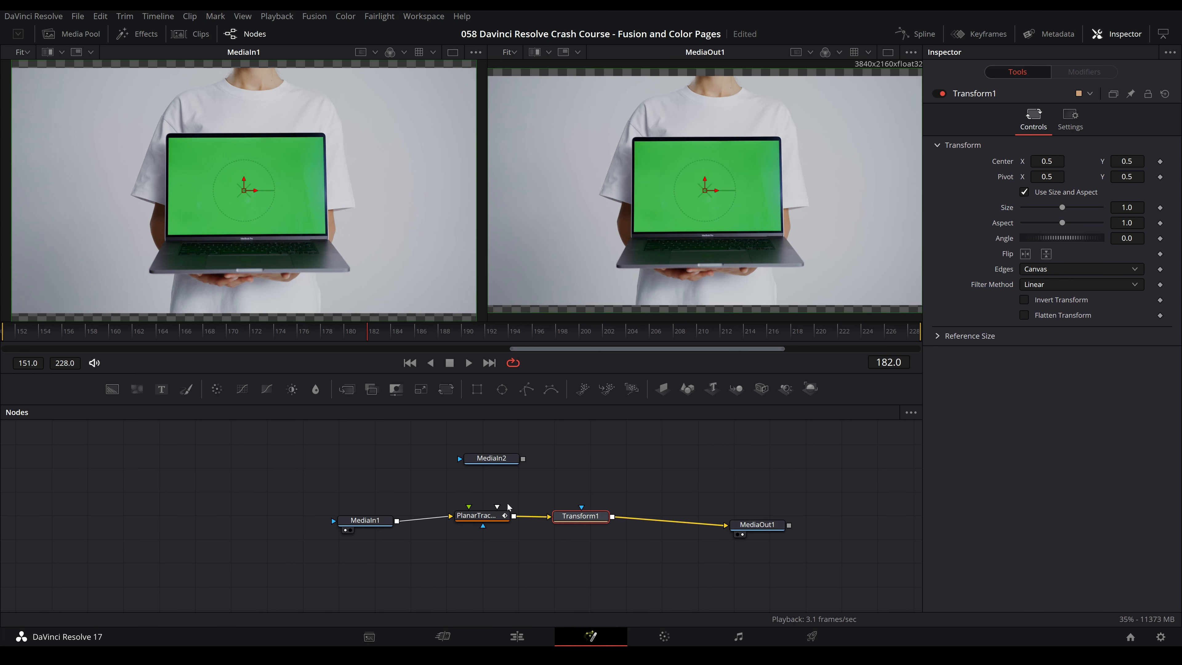
Move Transform1 closer to MediaOut1 and set its Size to 1.072
left_click(543, 532)
left_click_drag(574, 516, 594, 523)
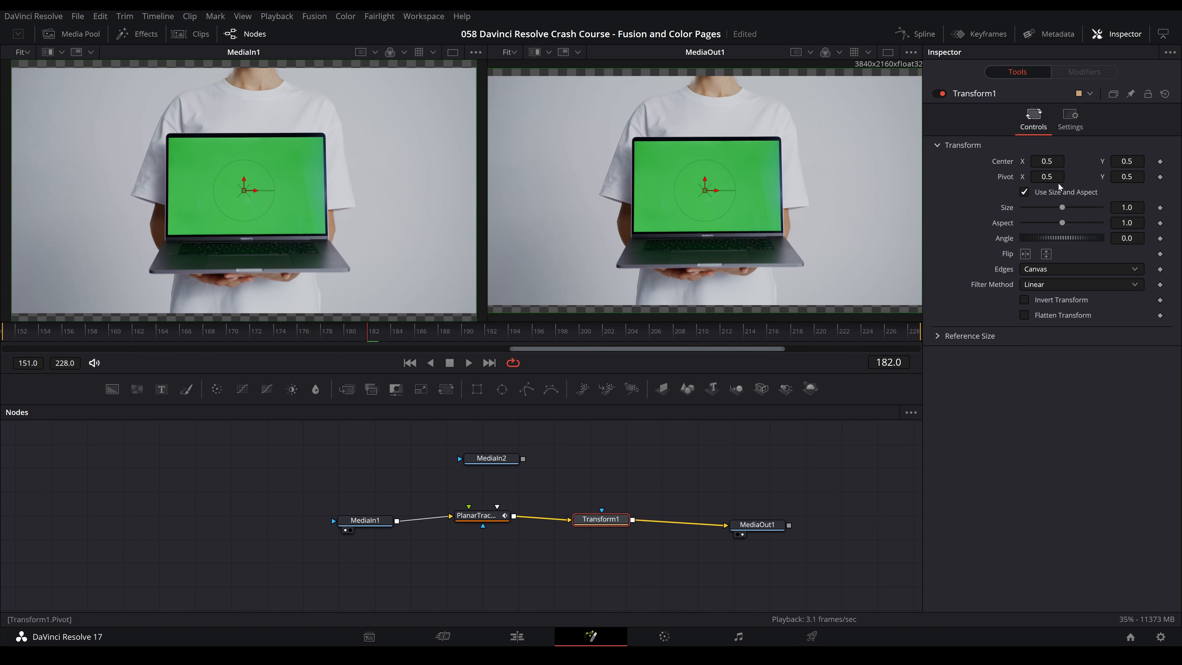
left_click_drag(1126, 207, 1159, 207)
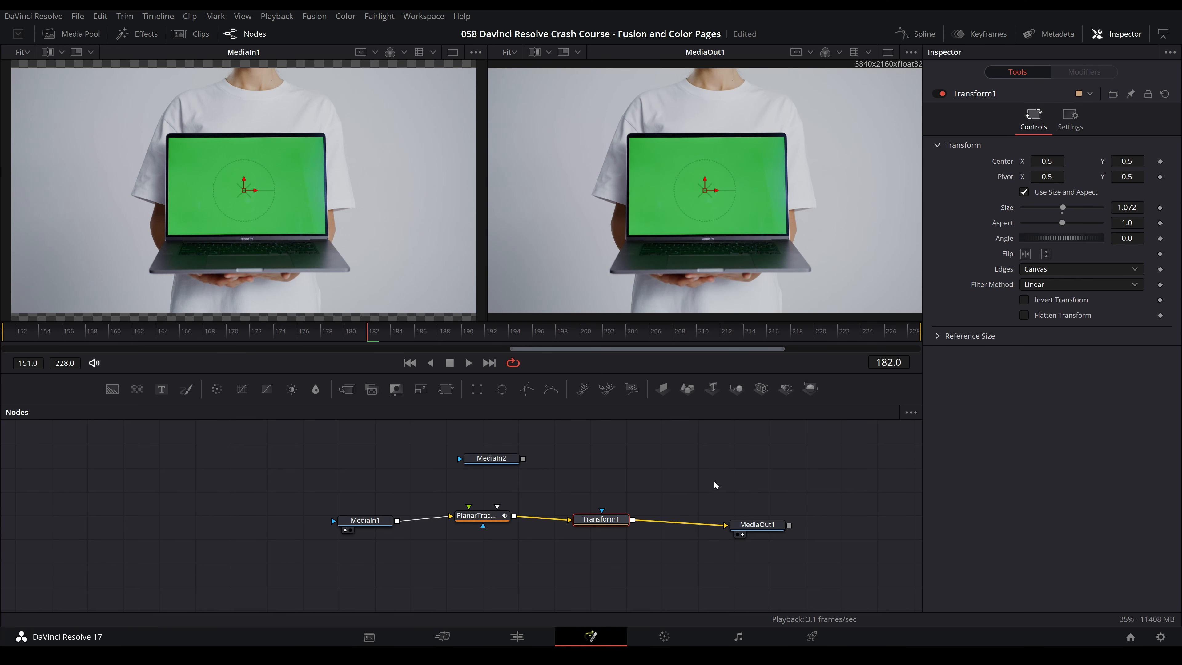
Tidy the MediaIn1 and PlanarTracker1 nodes and draw PlanarTracker1's closed four-point tracking outline around the laptop's screen
mouse_move(481, 517)
left_mouse_down()
mouse_move(471, 513)
mouse_move(483, 522)
left_mouse_up()
left_click_drag(365, 521, 375, 511)
left_click_drag(496, 527, 485, 513)
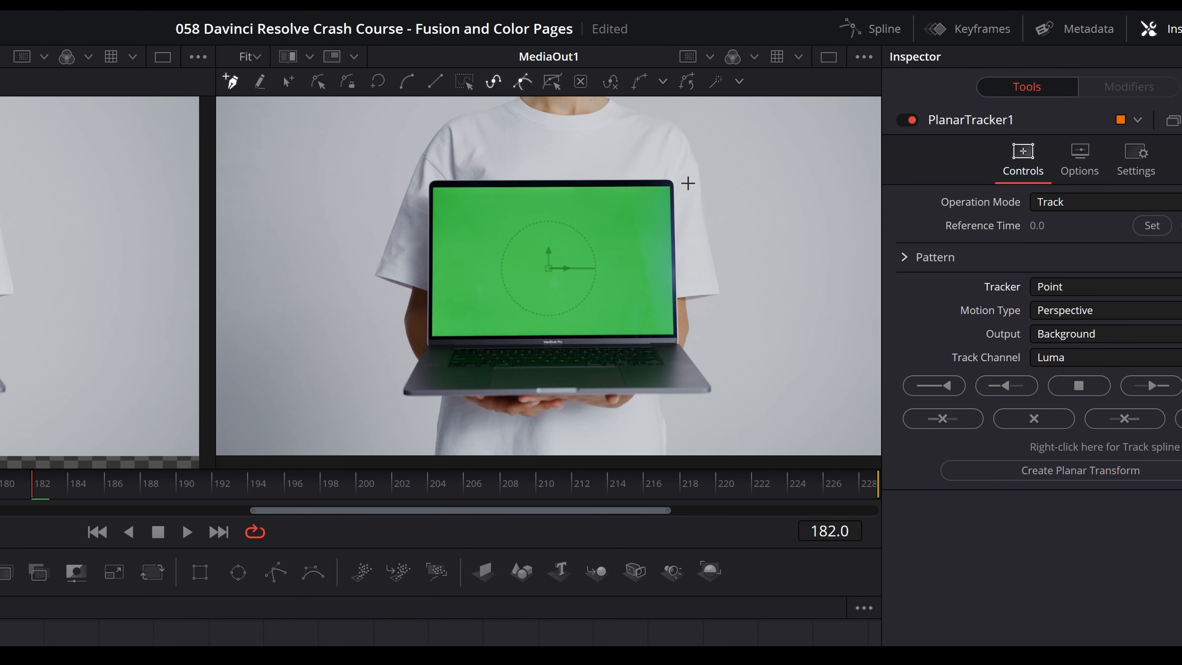
left_click(677, 172)
left_click(685, 344)
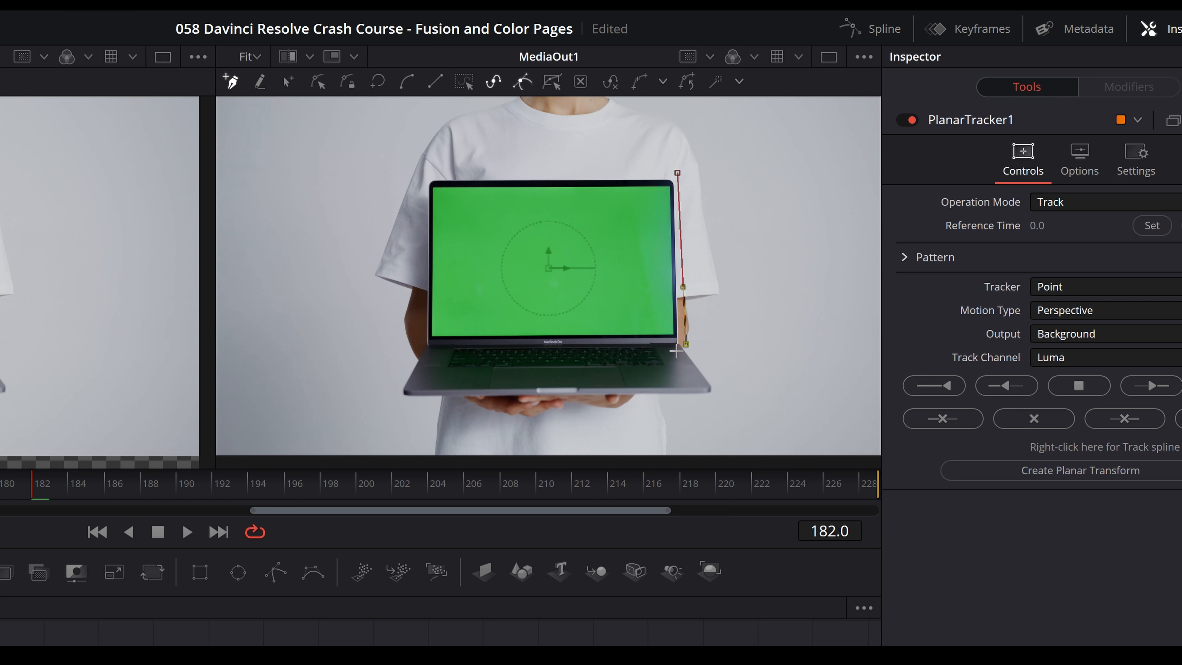
left_click(417, 347)
left_click(421, 173)
left_click(678, 174)
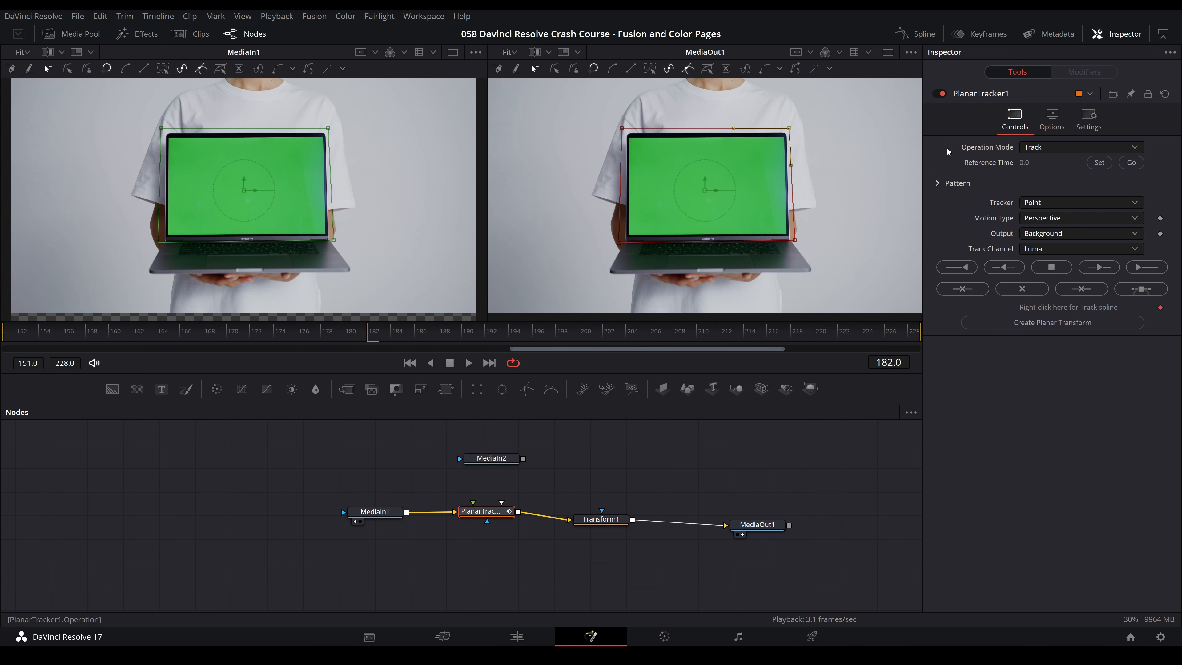
Set PlanarTracker1's reference time to frame 182, scrub to a later frame, and return to the reference frame
left_click(1100, 162)
left_click_drag(402, 330, 633, 330)
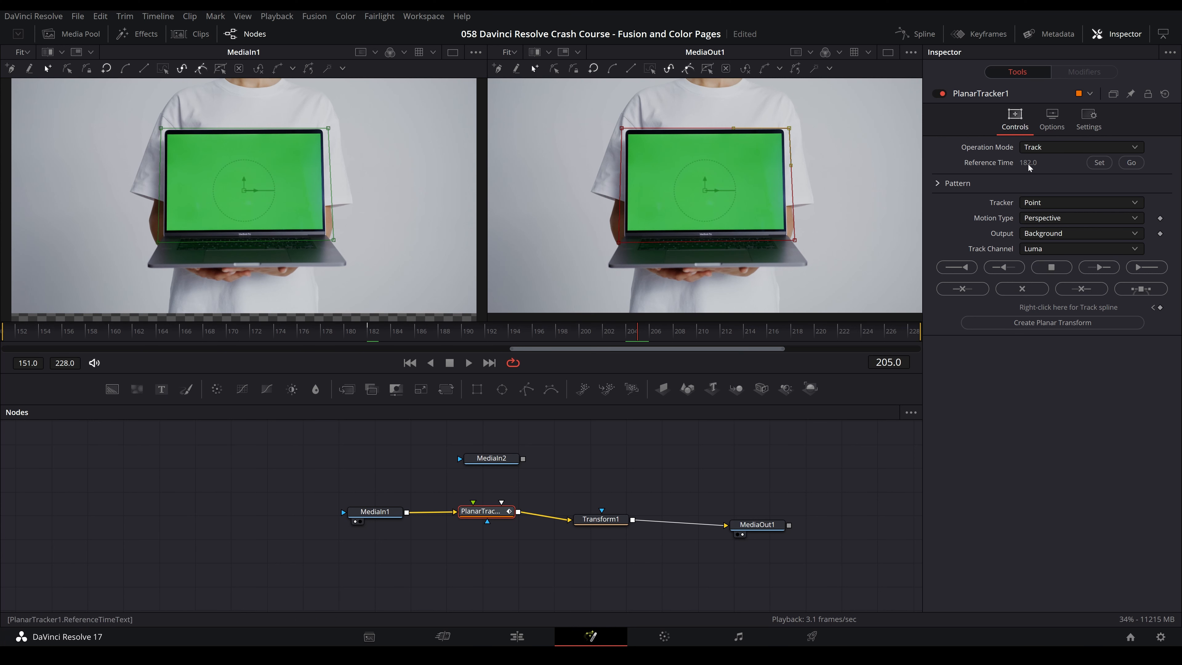
left_click(1131, 163)
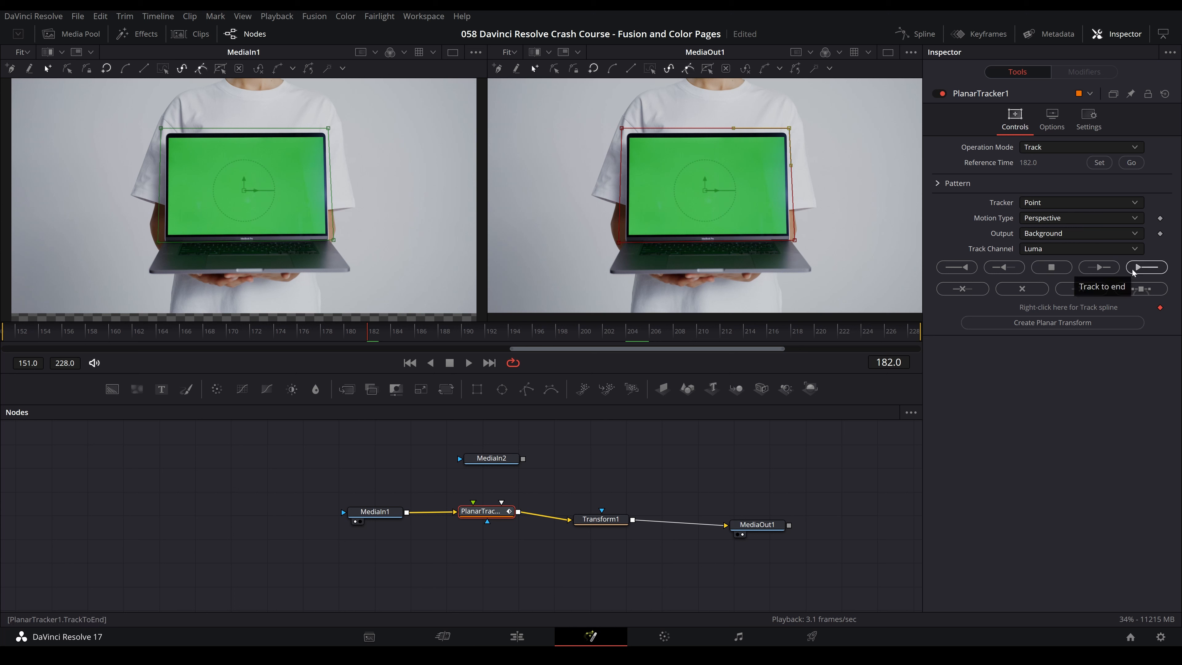
Track the outlined laptop screen from reference frame 182 to the clip's end, and from that frame back to its start
left_click(1132, 271)
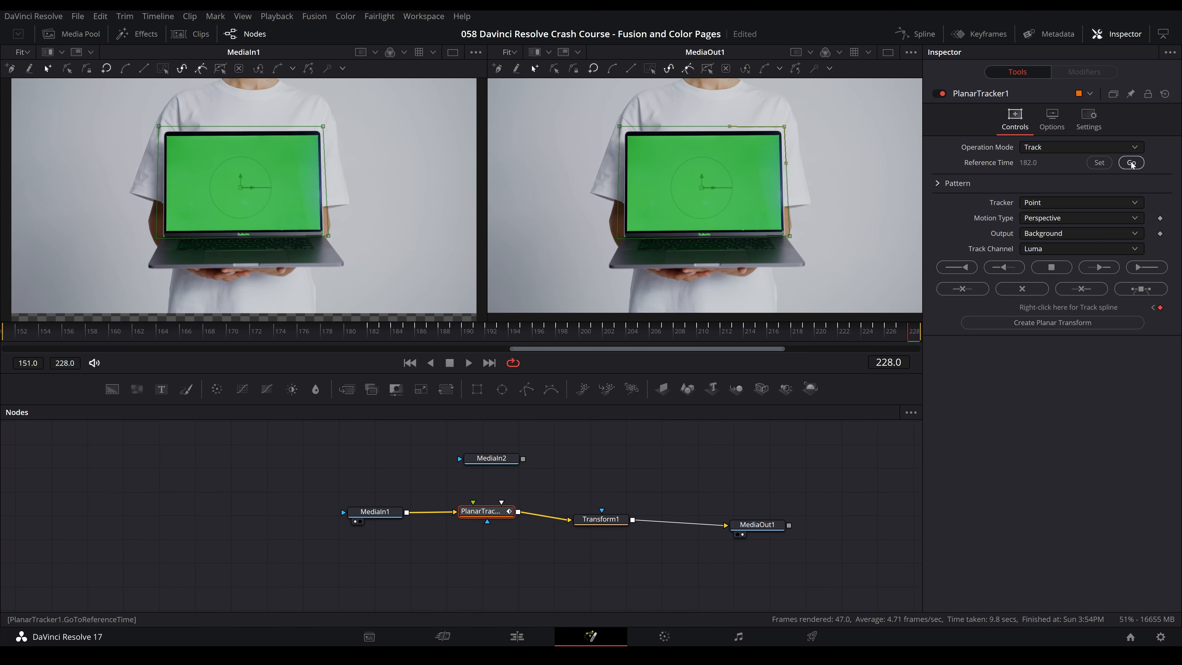
left_click(1131, 162)
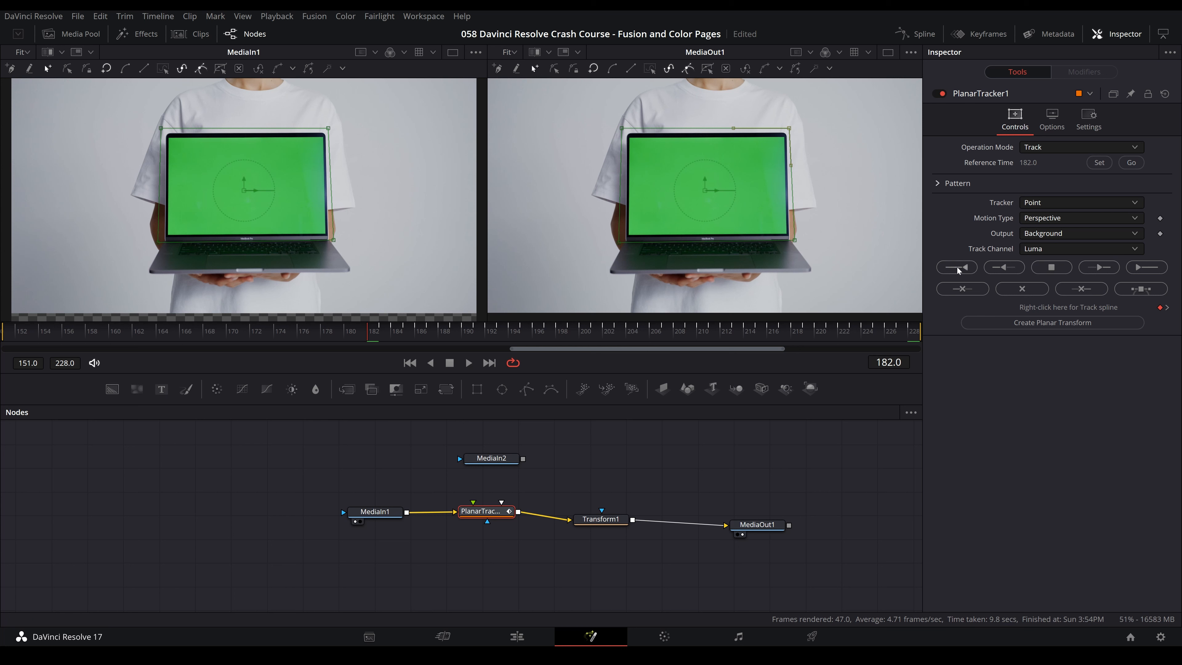
left_click(956, 267)
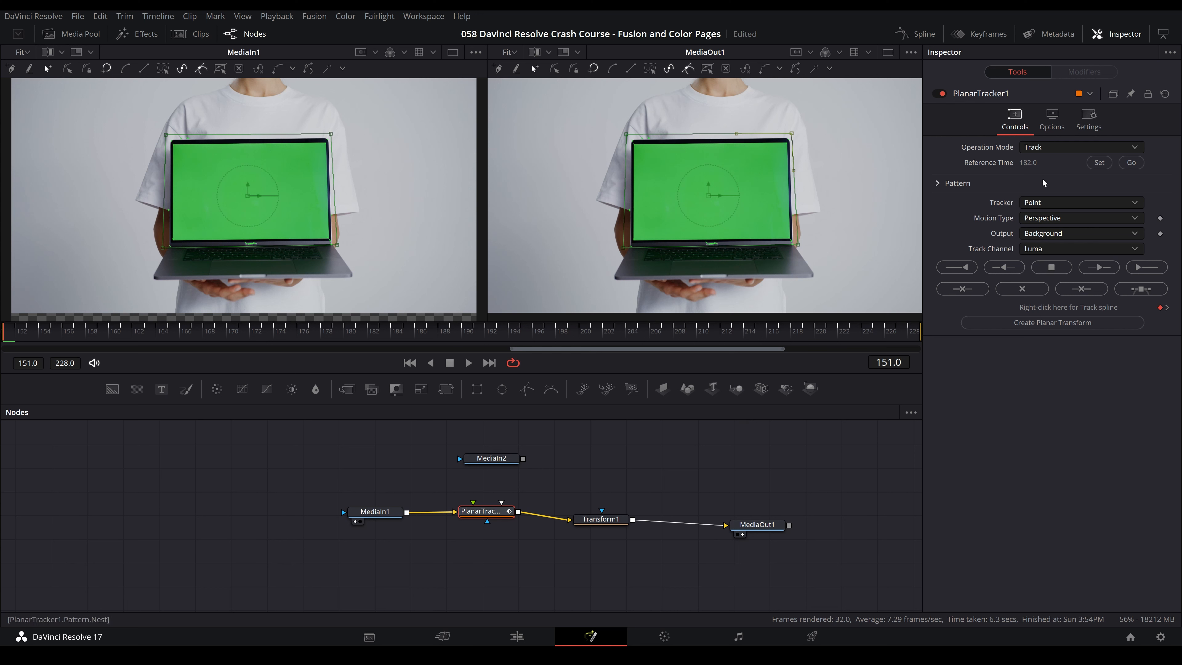
Set PlanarTracker1's operation mode to Corner Pin and place the upper-left pin on the green screen's matching corner
left_click(1060, 148)
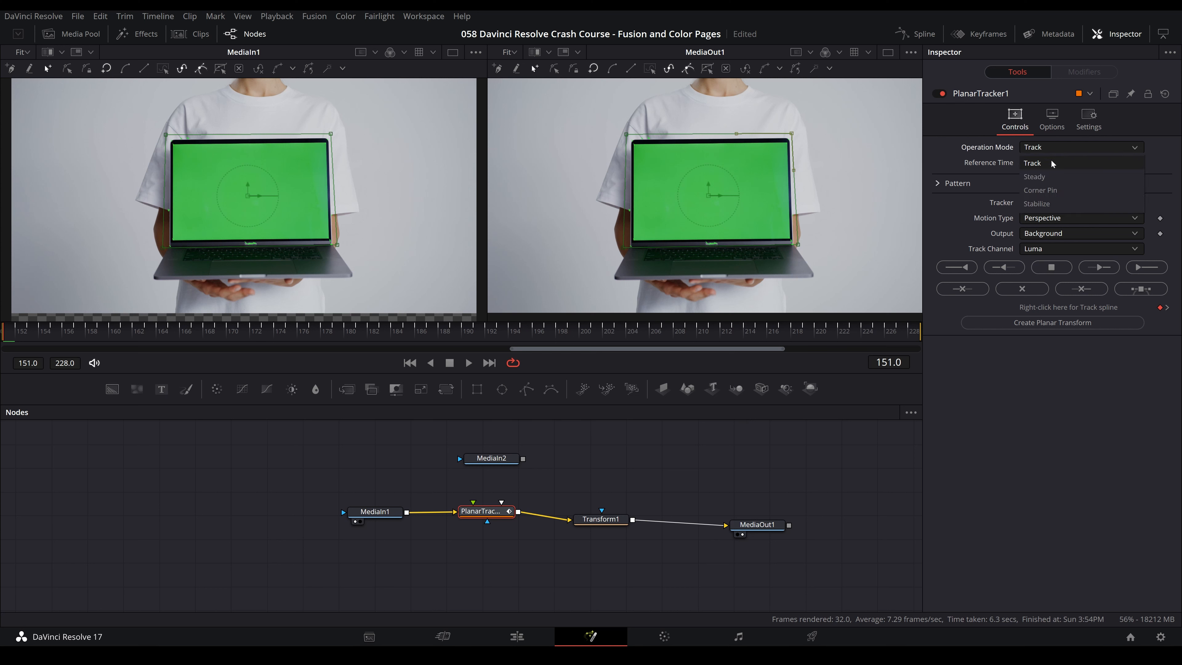
left_click(1050, 191)
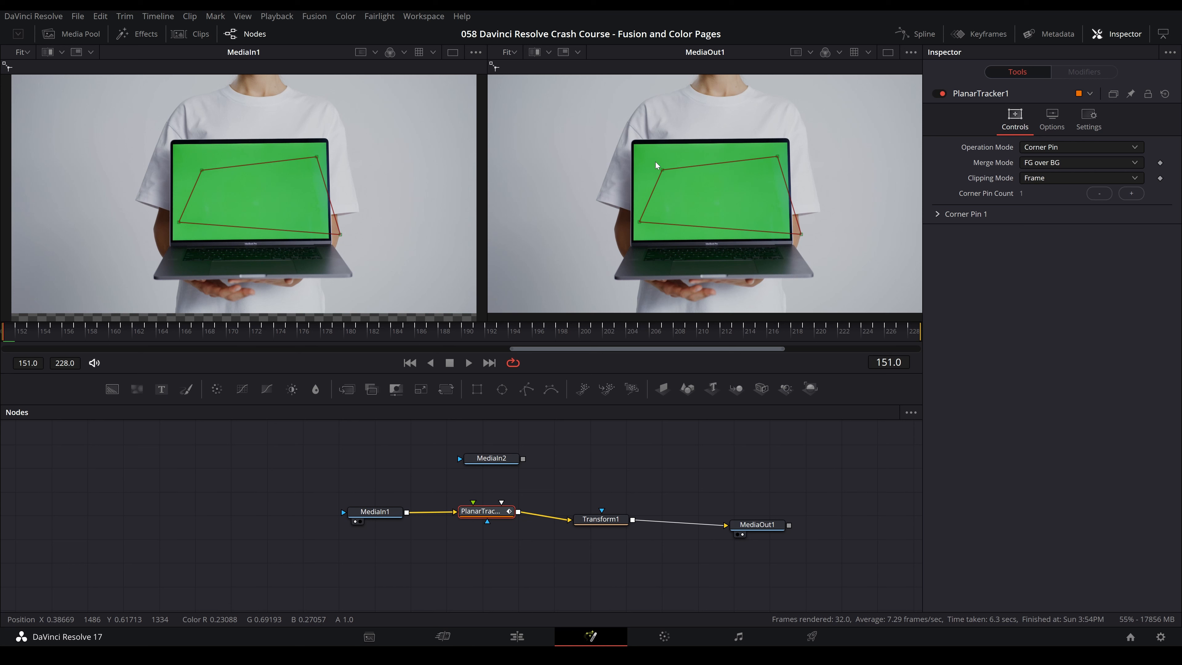
scroll(654, 162, "up", 3)
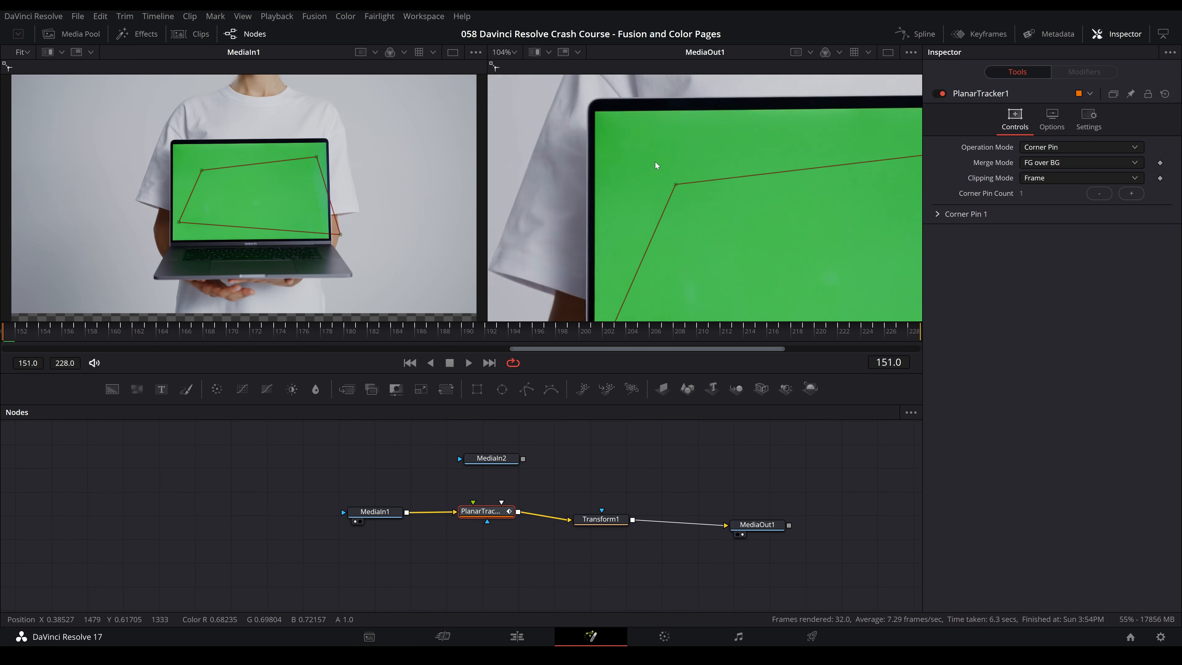
scroll(655, 162, "down", 3)
scroll(654, 161, "up", 6)
left_click(515, 52)
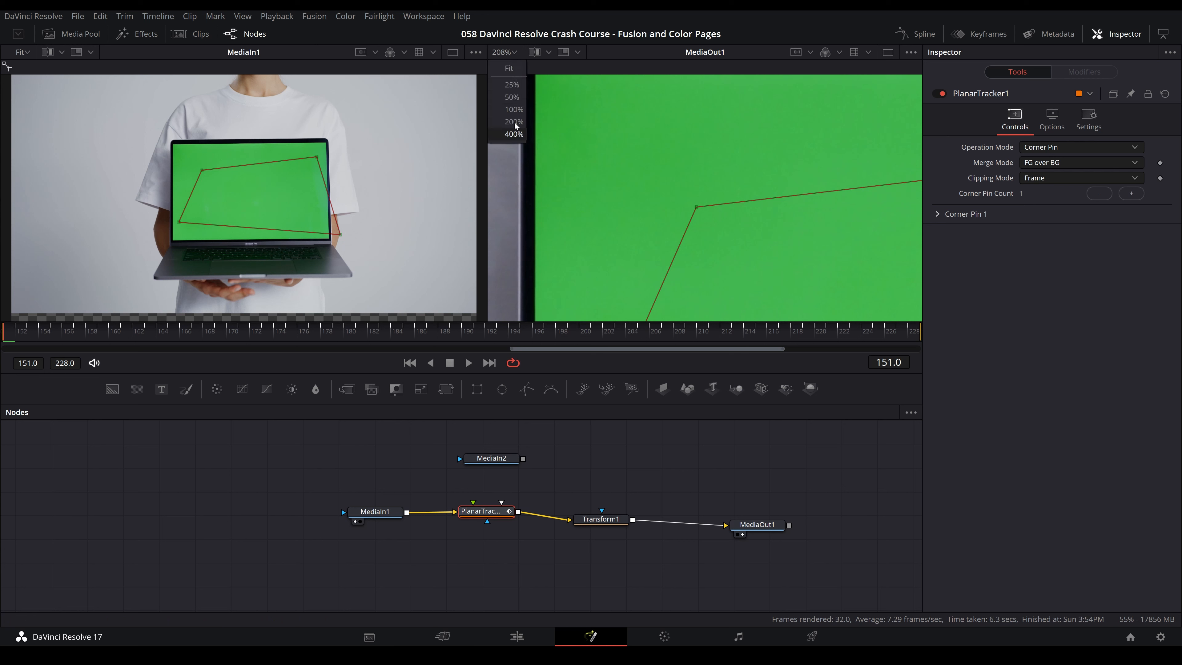
left_click(507, 53)
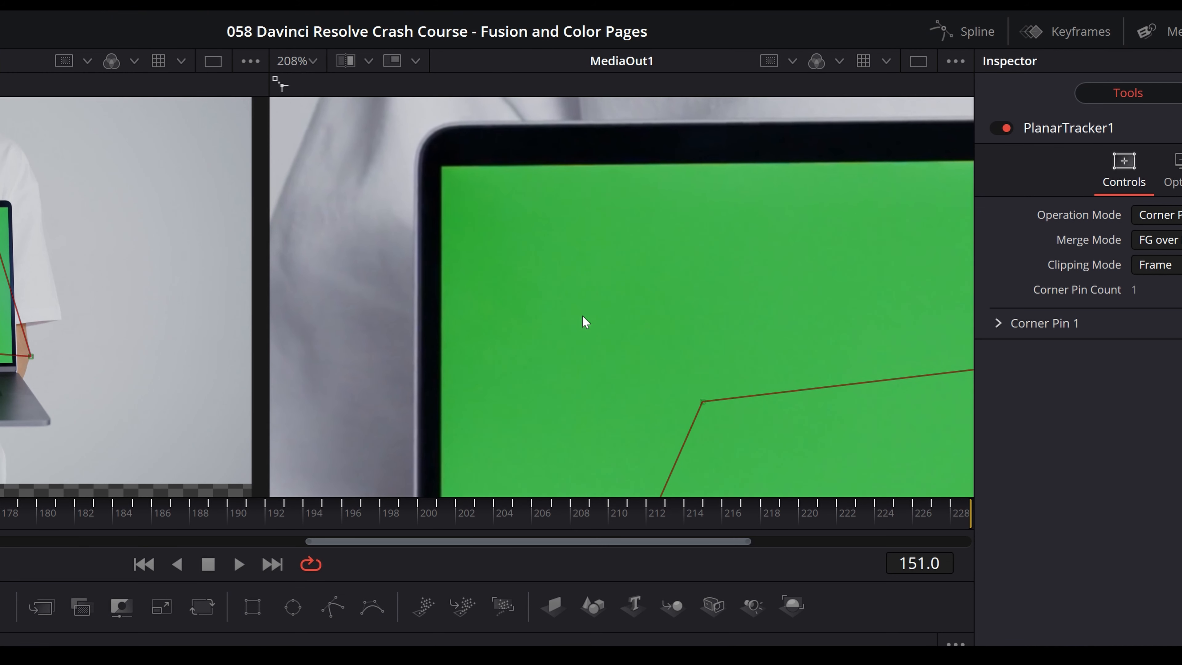
left_click_drag(582, 316, 598, 260)
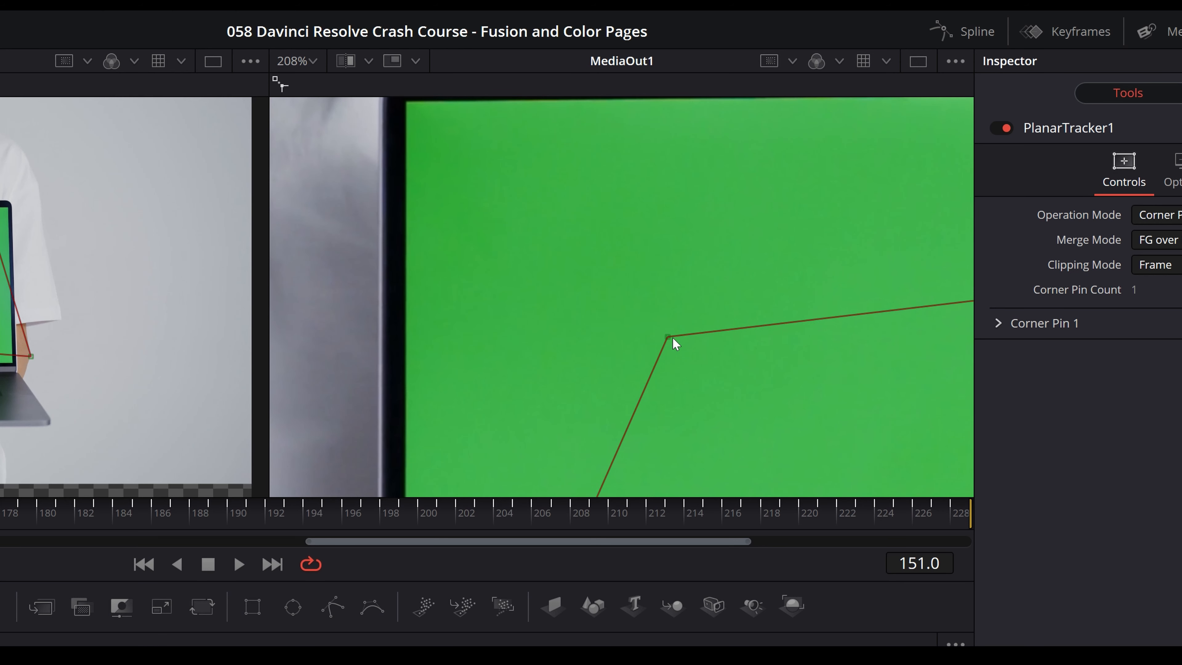
left_click_drag(592, 299, 709, 394)
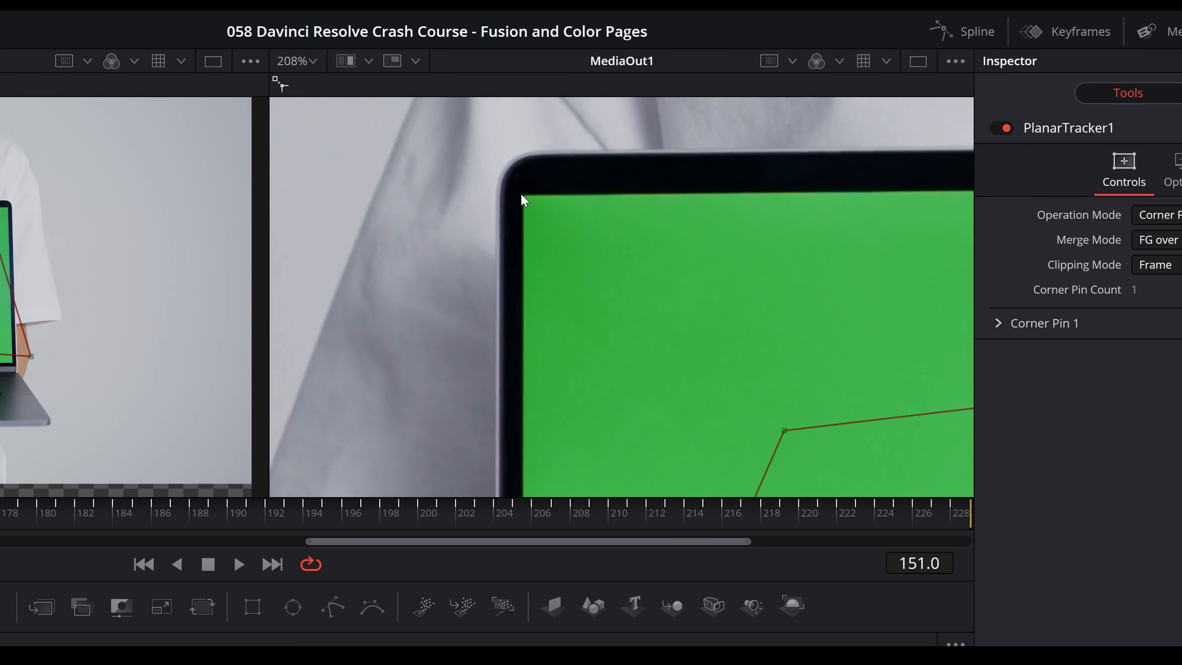
left_click_drag(784, 430, 527, 193)
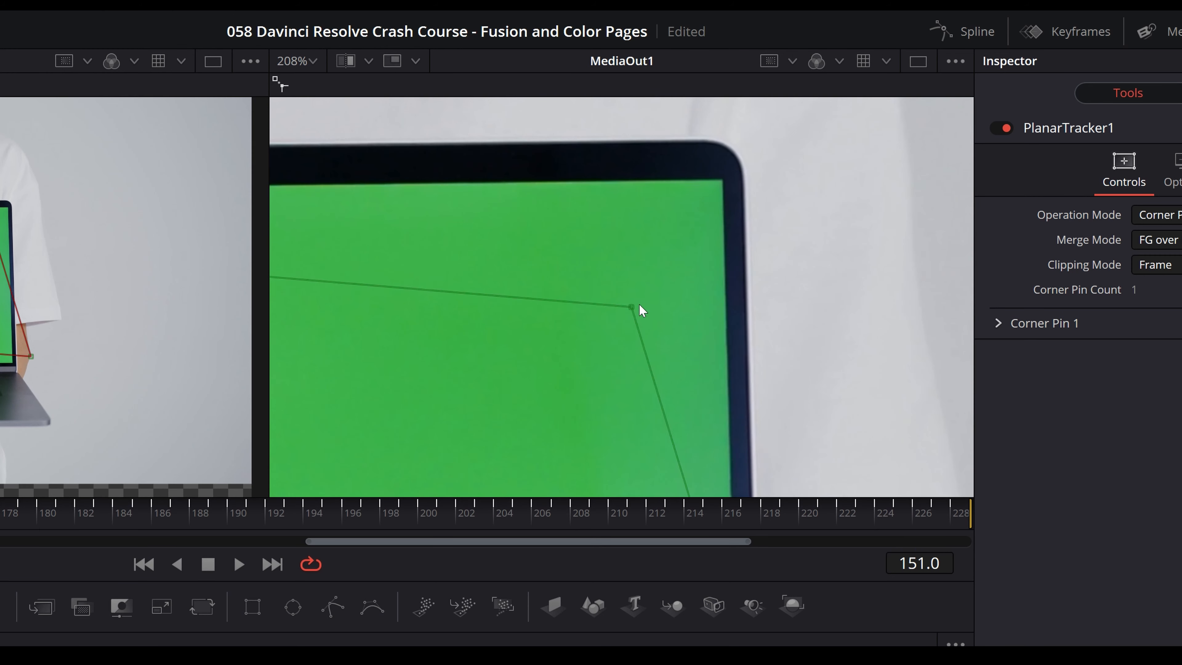
Align the remaining corner pins with the green screen's other corners and fit the whole MediaOut1 image in its viewer
left_click_drag(631, 307, 724, 181)
left_click_drag(776, 409, 670, 437)
left_click_drag(707, 435, 606, 424)
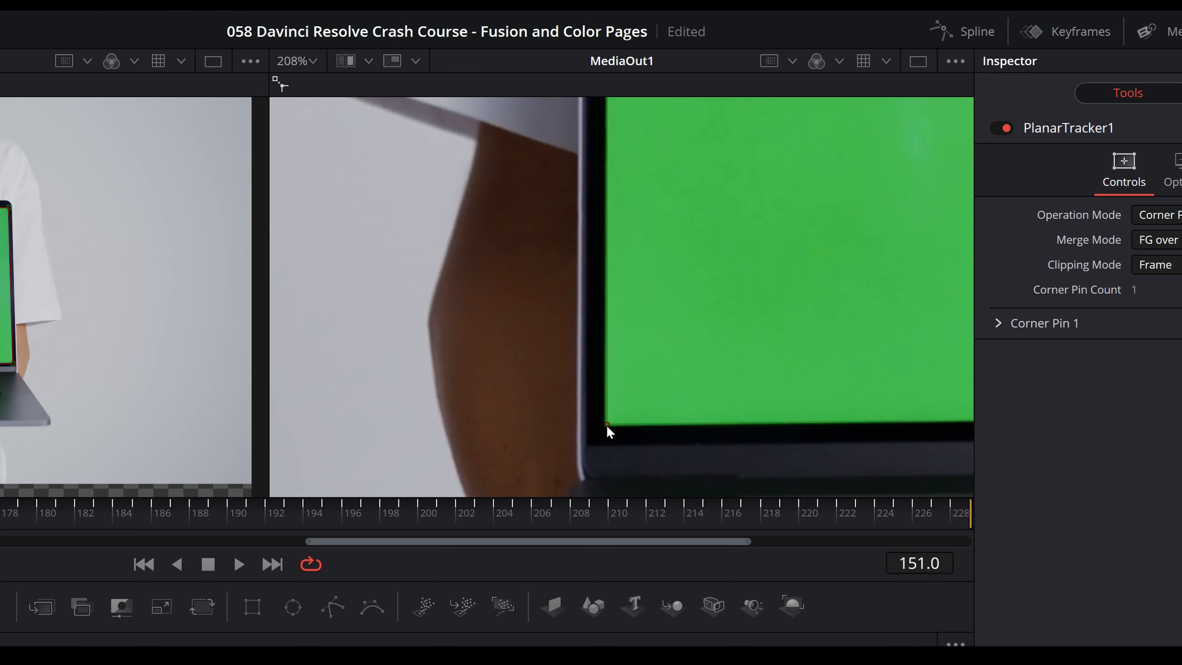
left_click(307, 61)
left_click(307, 97)
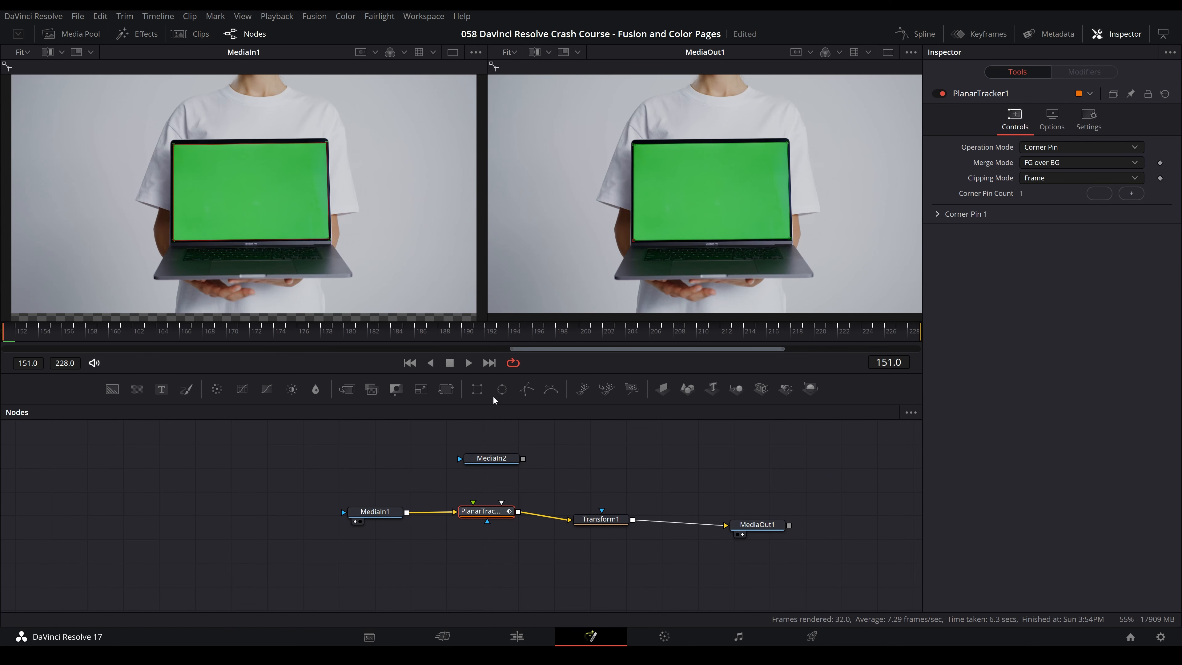
Scrub the composition to frame 175 and connect MediaIn2's output to PlanarTracker1's Corner Pin 1 input
left_click_drag(169, 338, 281, 338)
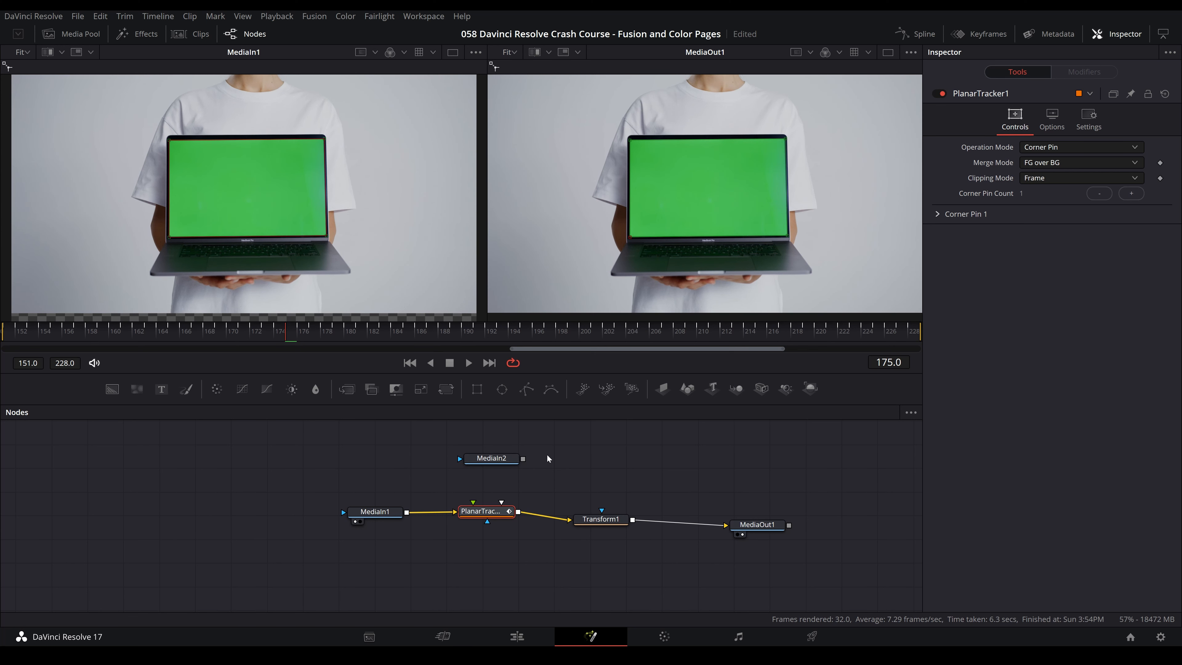
left_click_drag(512, 459, 487, 518)
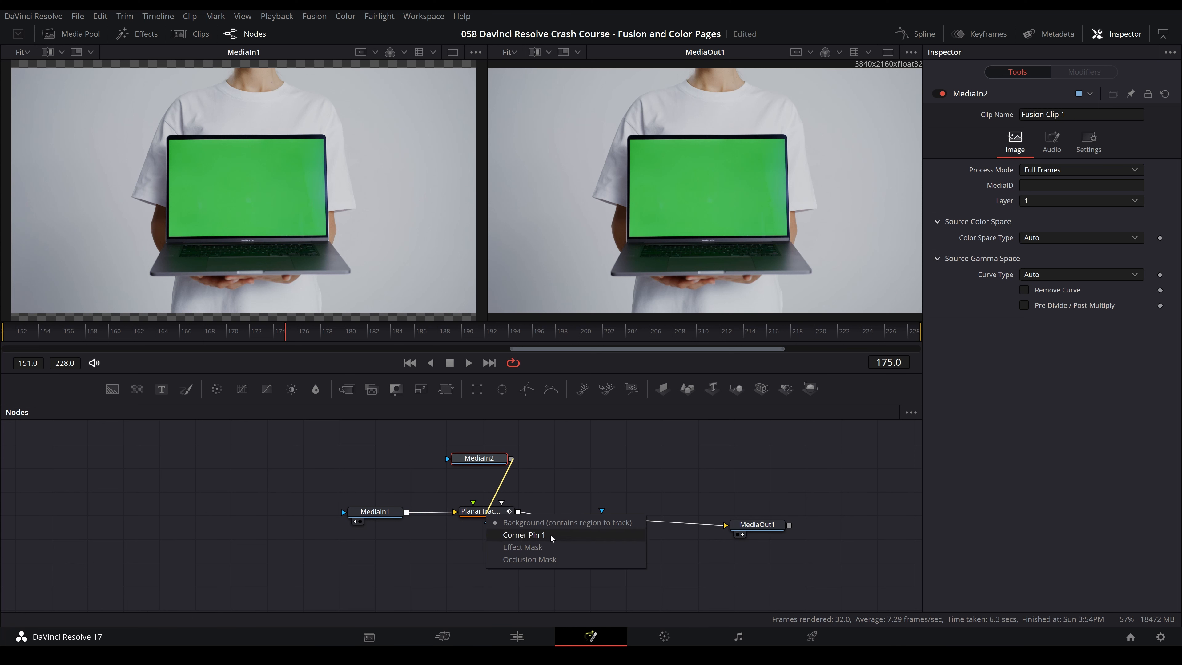
left_click(520, 535)
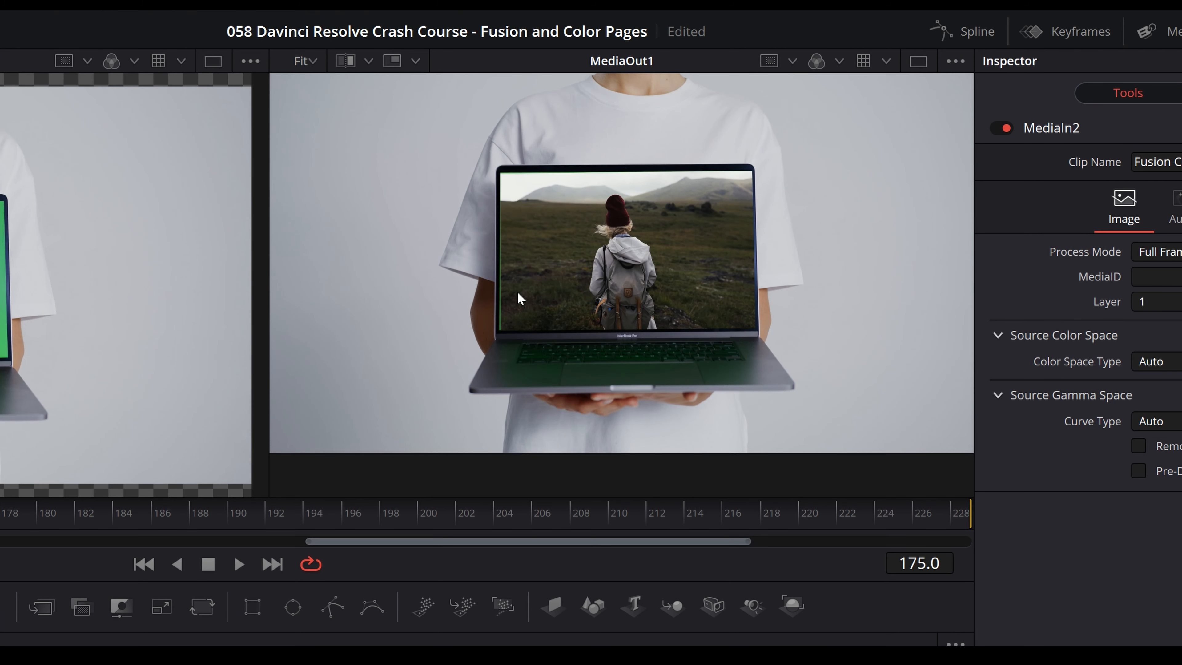
Extend the lower-left corner pin outward so the inserted footage covers the green sliver at that screen corner
scroll(497, 304, "up", 5)
left_click_drag(487, 301, 470, 313)
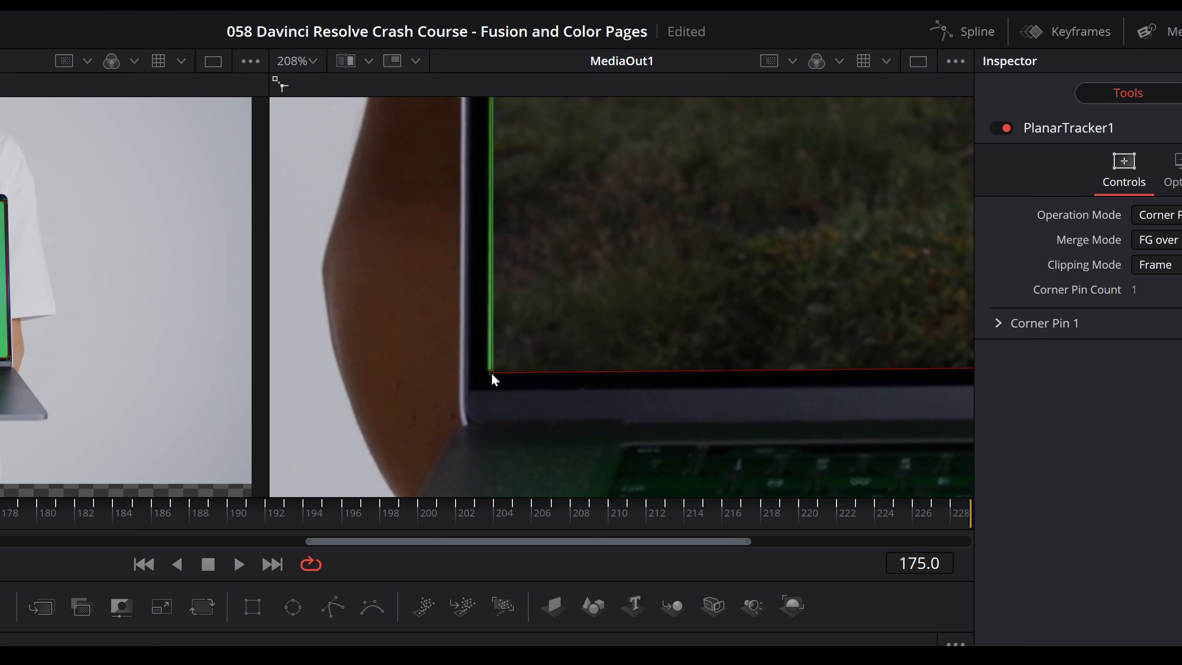
scroll(491, 372, "up", 2)
scroll(492, 363, "down", 2)
scroll(480, 370, "up", 5)
scroll(468, 365, "up", 5)
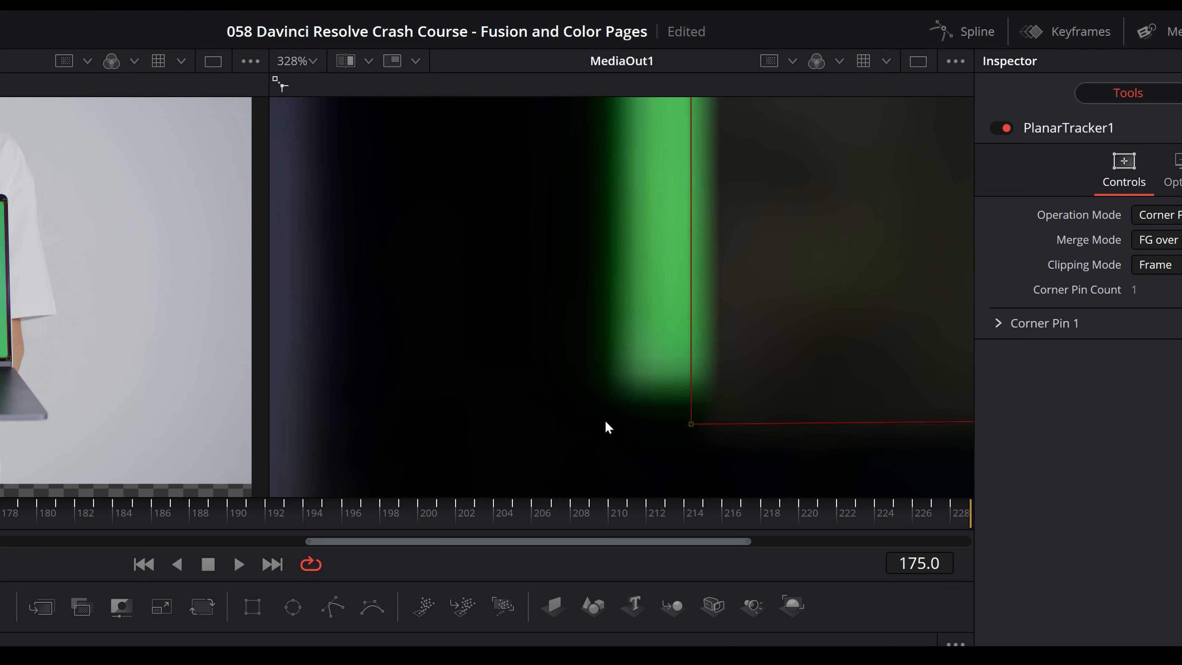
left_click_drag(598, 355, 520, 347)
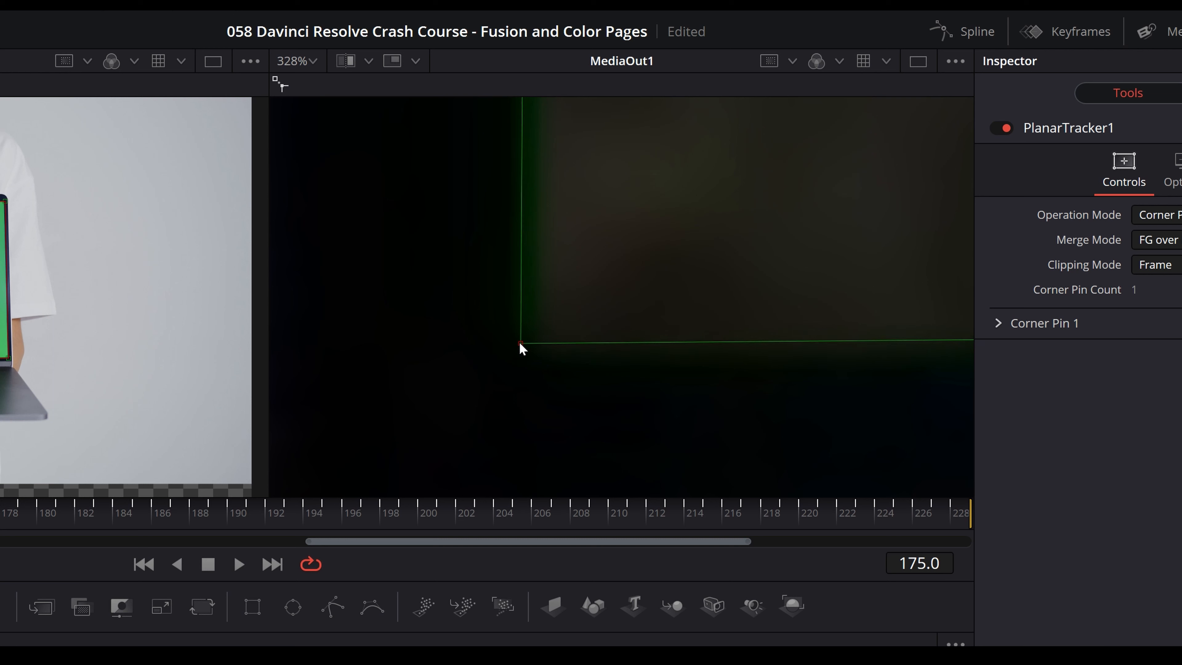
Refine the upper-left and upper-right corner pins to cover the remaining green edges and fit the MediaOut1 image in its viewer
scroll(594, 231, "down", 8)
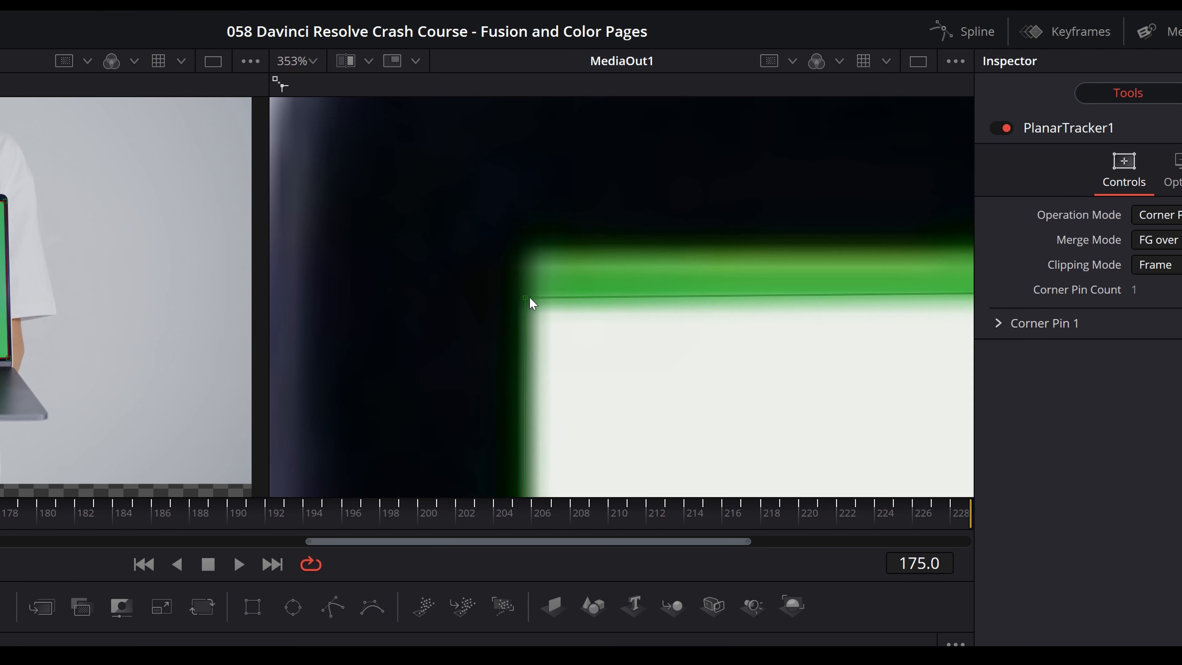
left_click_drag(529, 298, 517, 235)
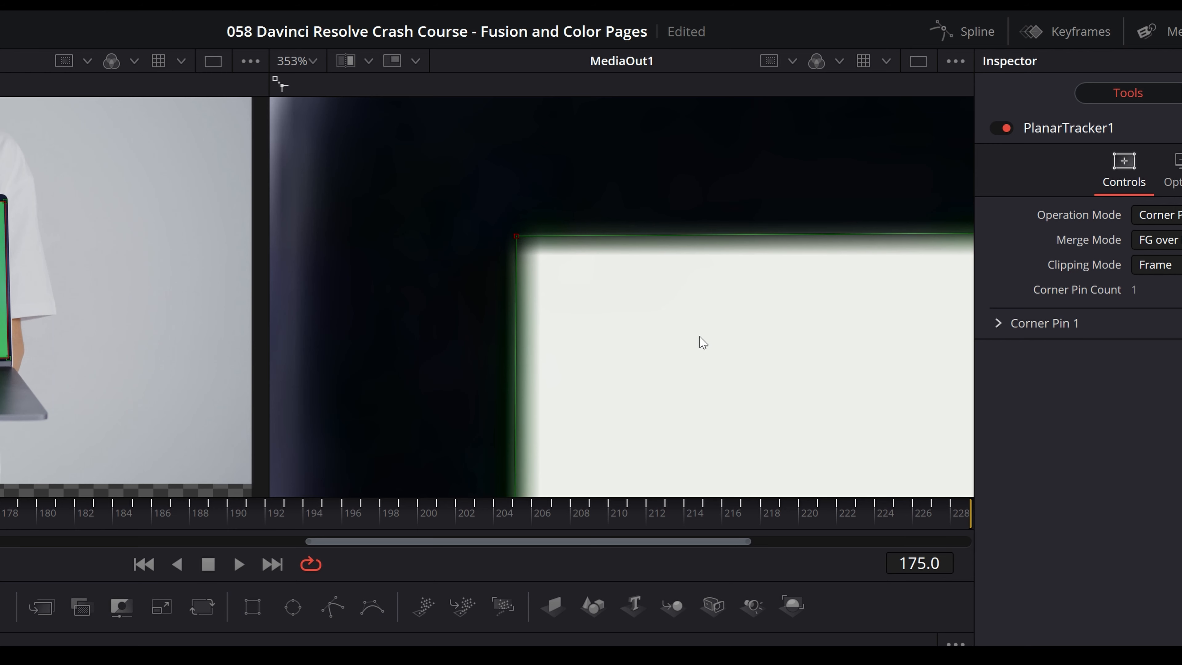
scroll(699, 338, "down", 6)
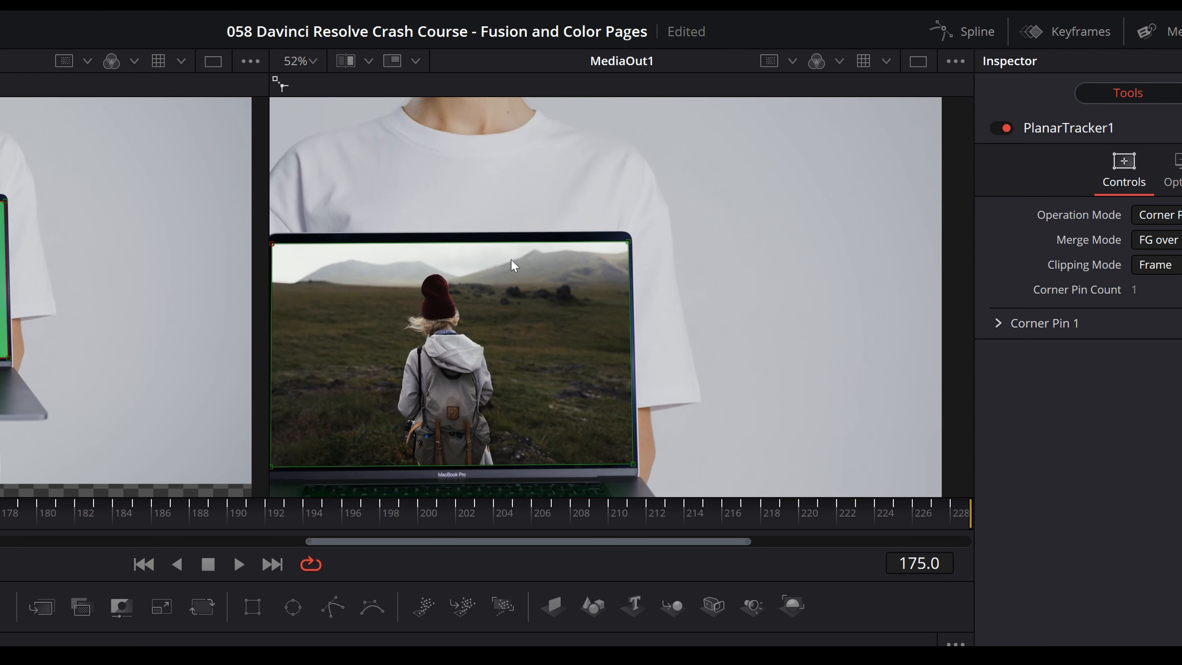
scroll(617, 268, "up", 5)
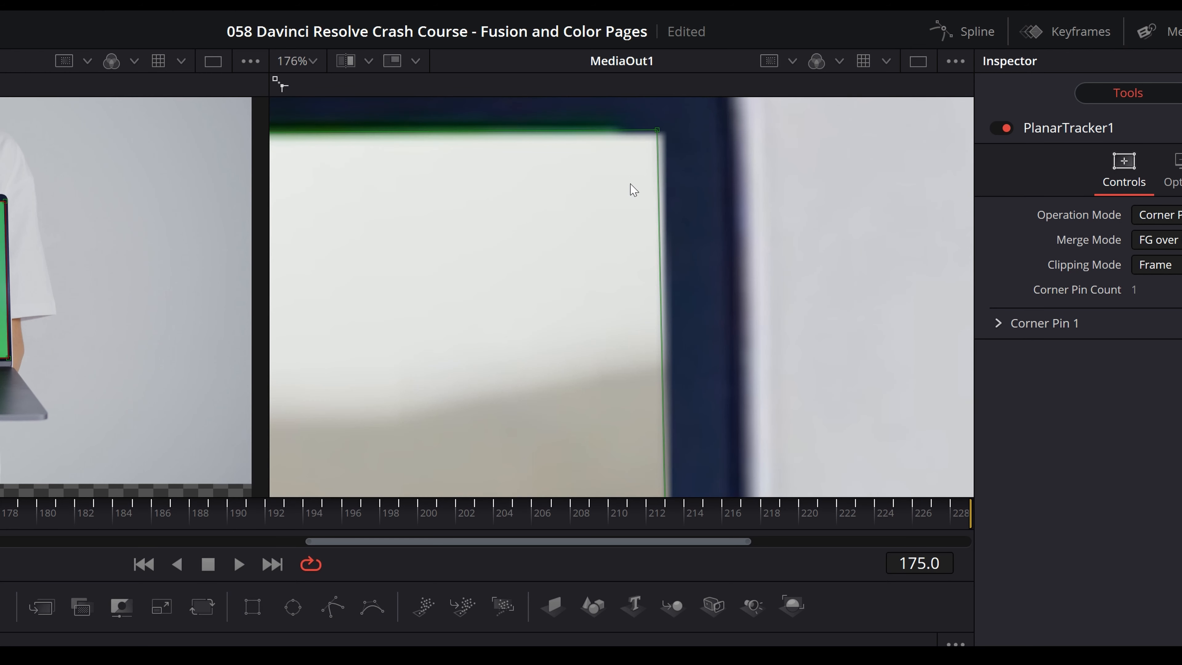
left_click_drag(632, 179, 657, 256)
scroll(615, 209, "up", 3)
left_click_drag(807, 214, 699, 173)
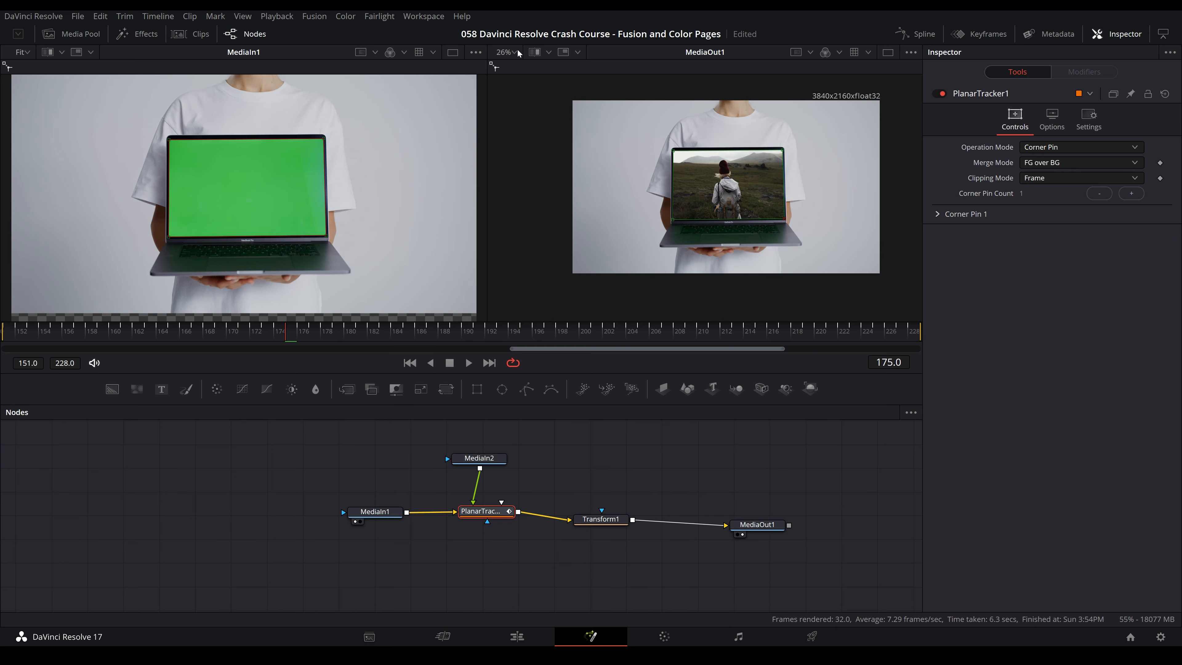
left_click(507, 53)
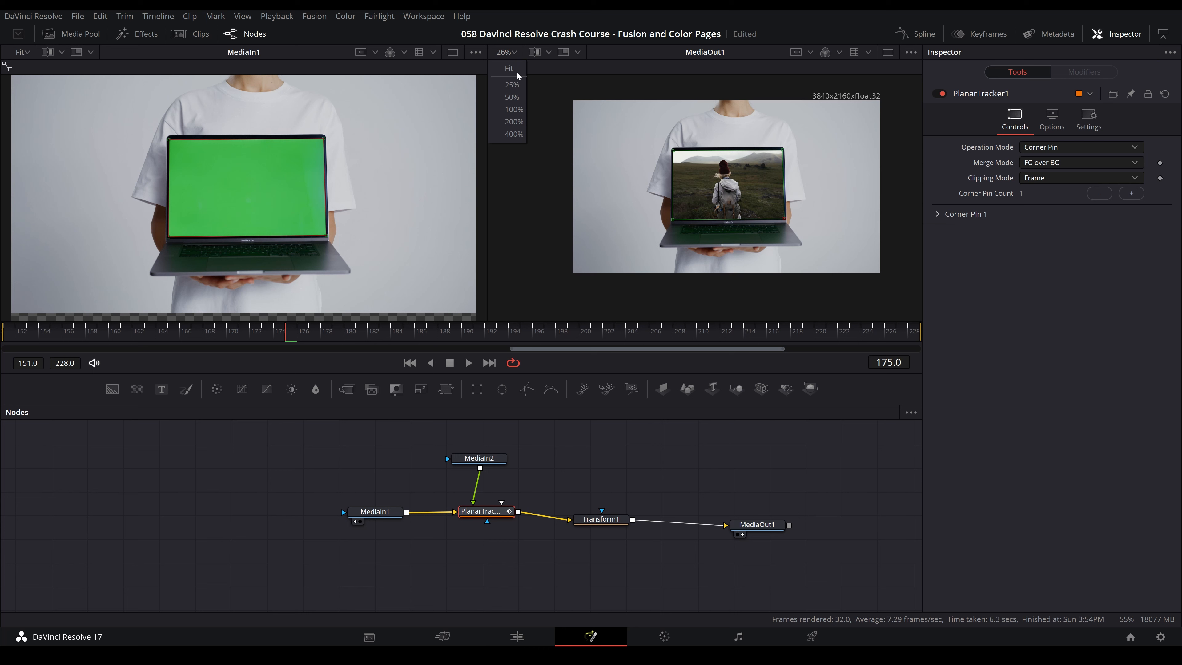
left_click(514, 70)
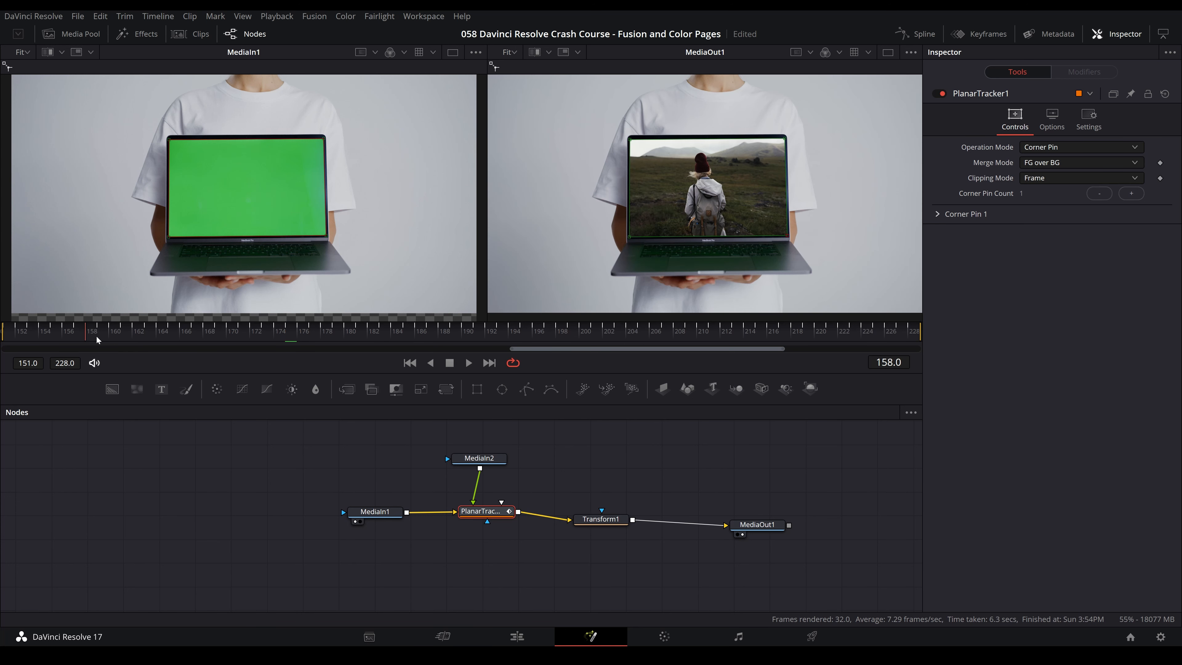
On the Edit page, move the playhead to Fusion Clip 1's start and check the clip's Render Cache Fusion Output setting
left_click(524, 642)
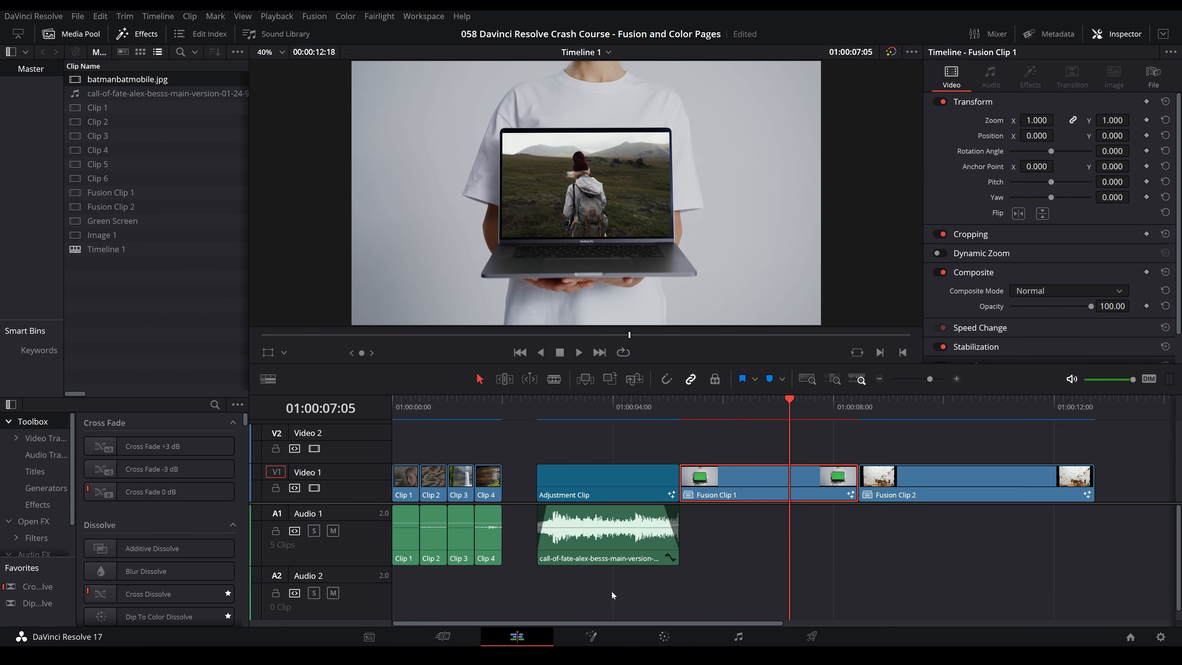
left_click(679, 408)
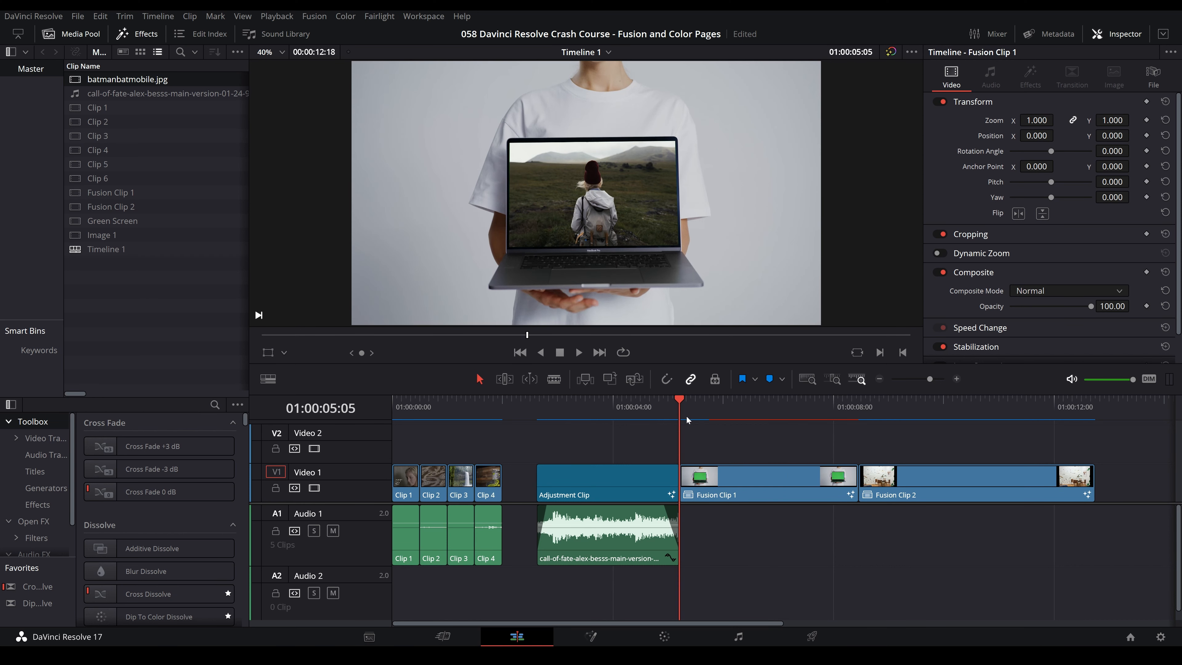
right_click(732, 476)
mouse_move(867, 378)
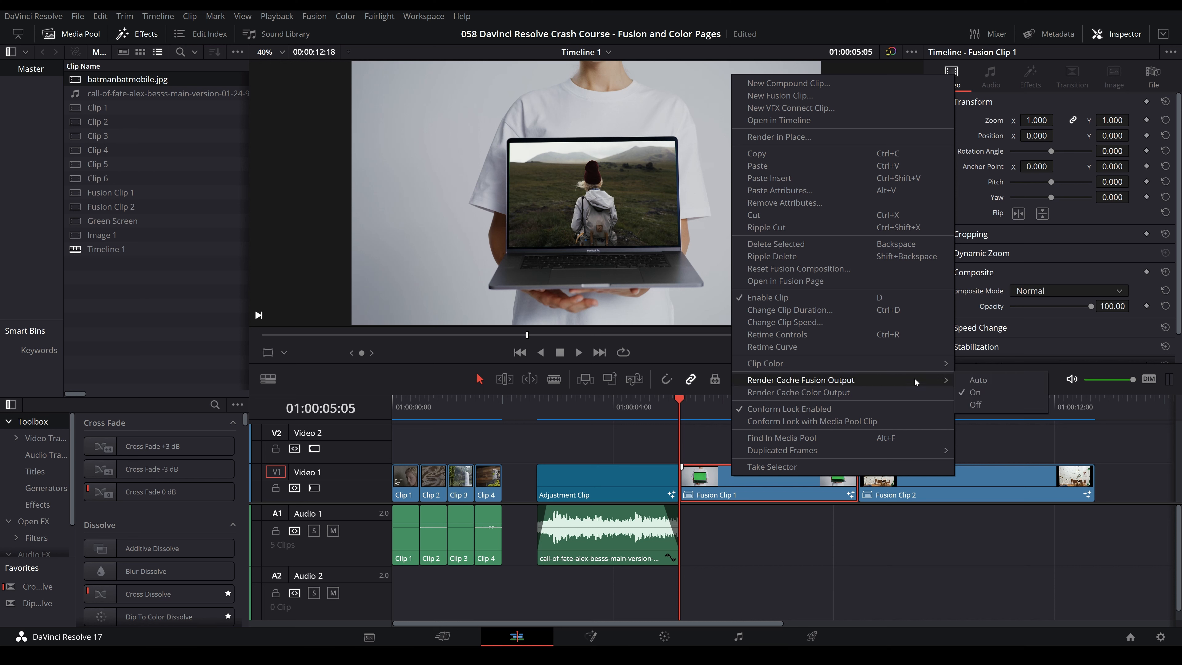
left_click(732, 470)
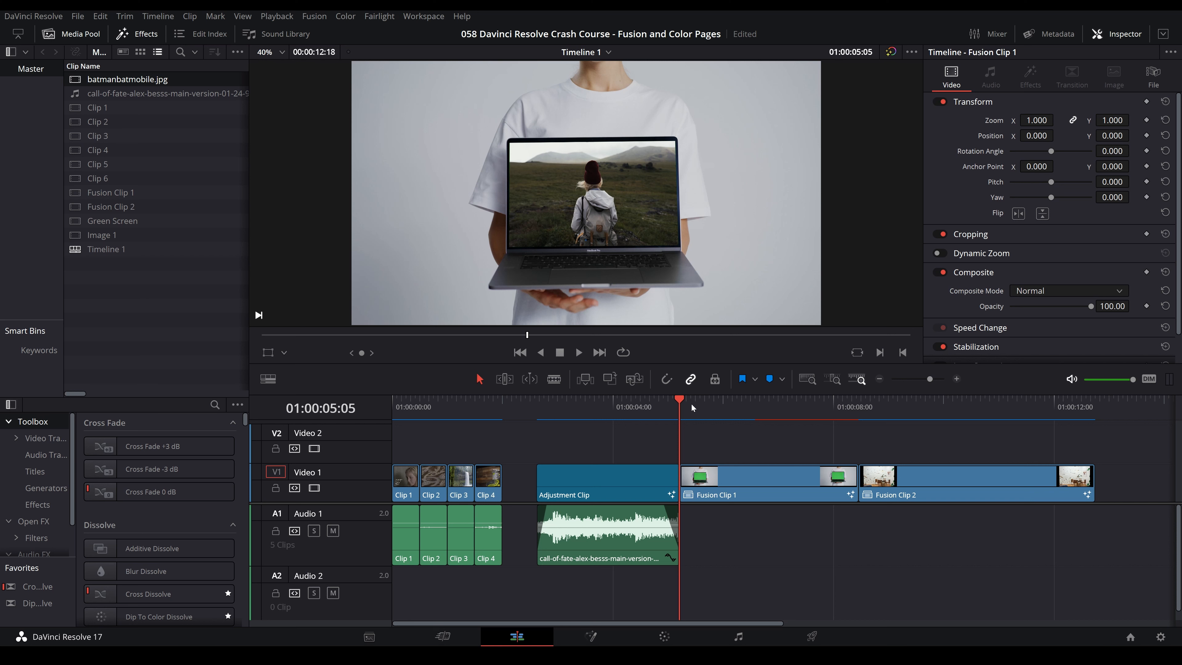
Set the playback render cache mode to Smart
left_click(276, 16)
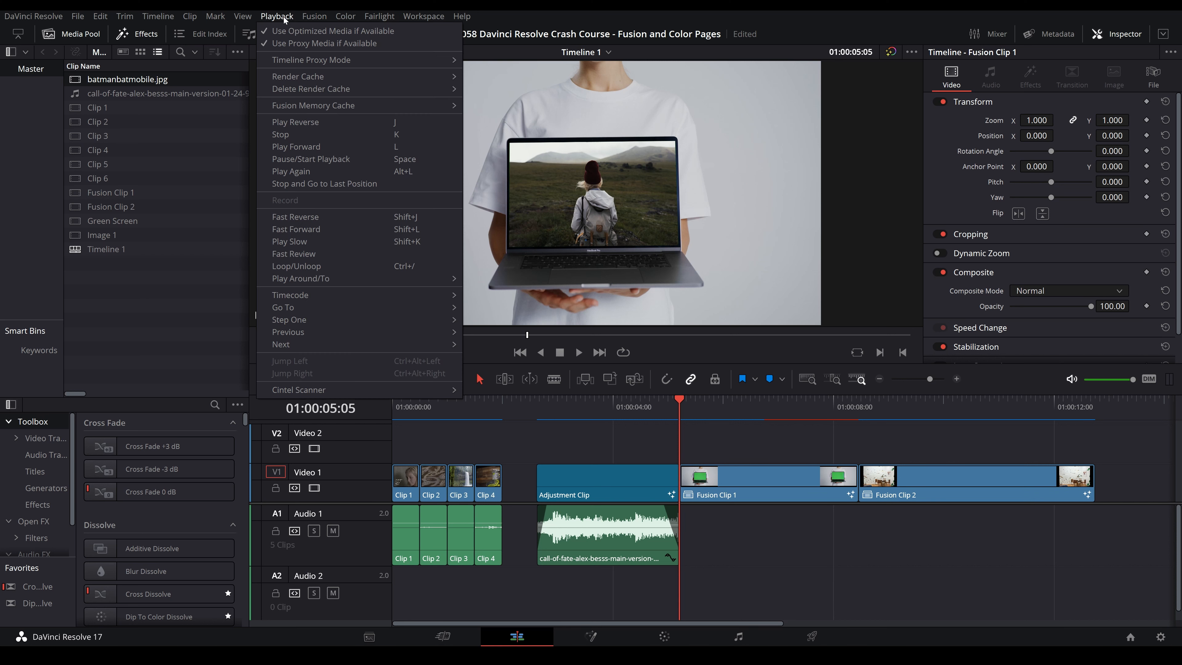
mouse_move(324, 76)
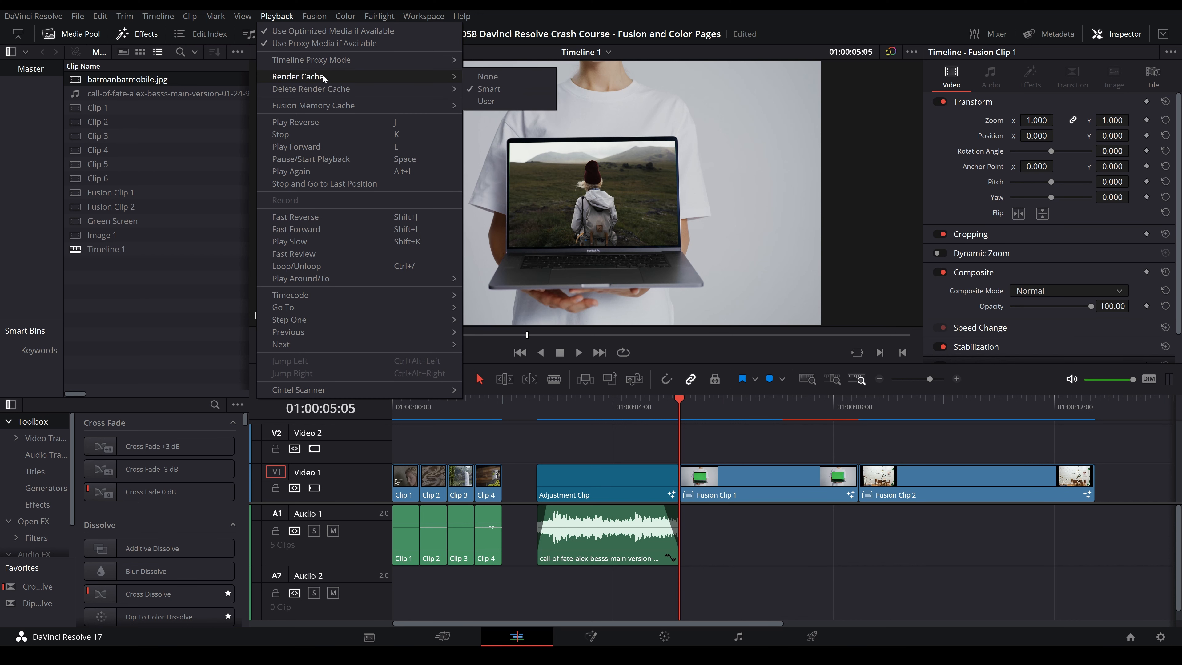
left_click(489, 90)
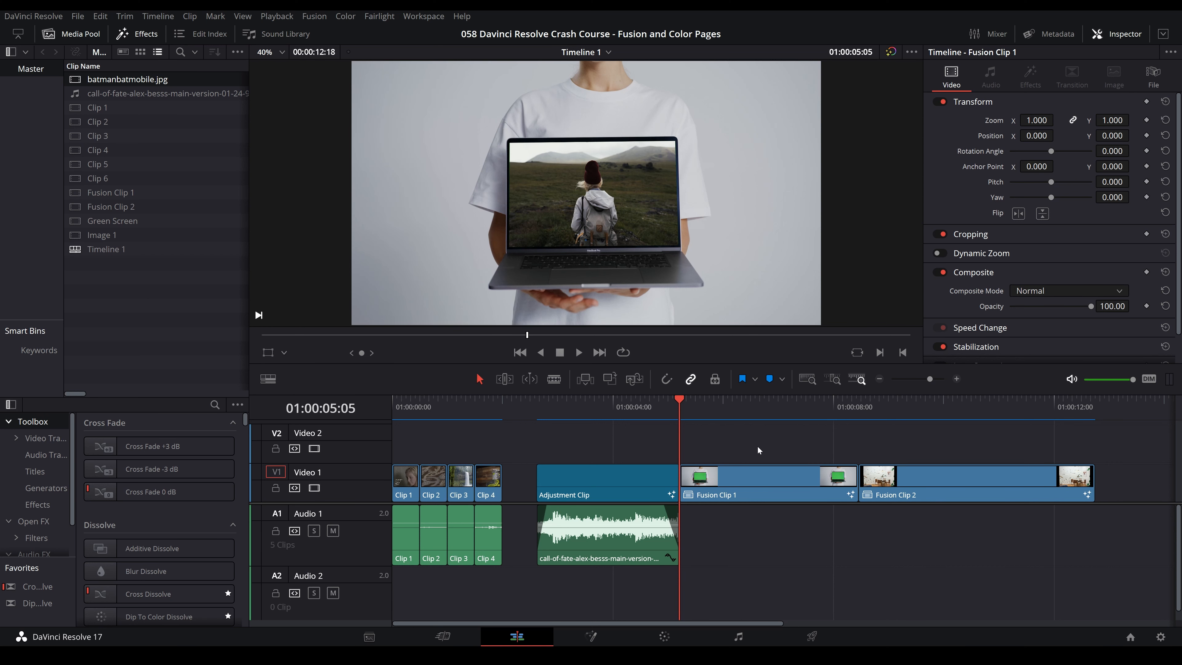
Play back Fusion Clip 1 from its start several times to check how the inserted footage follows the laptop screen
key("space")
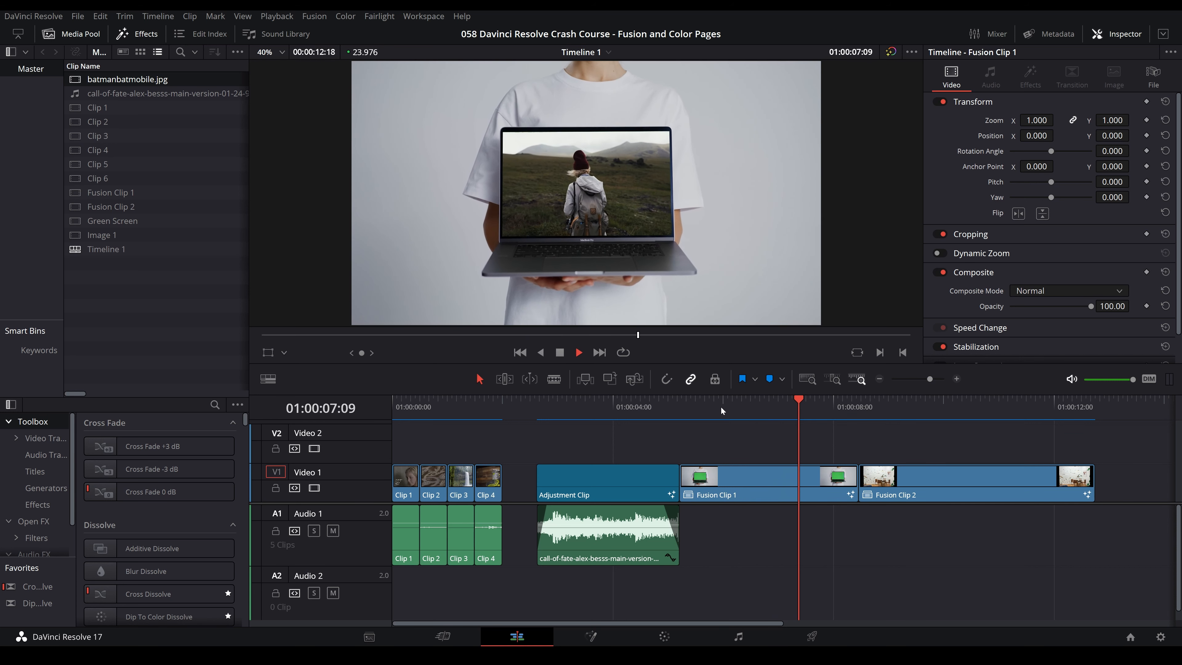
left_click(681, 413)
key("space")
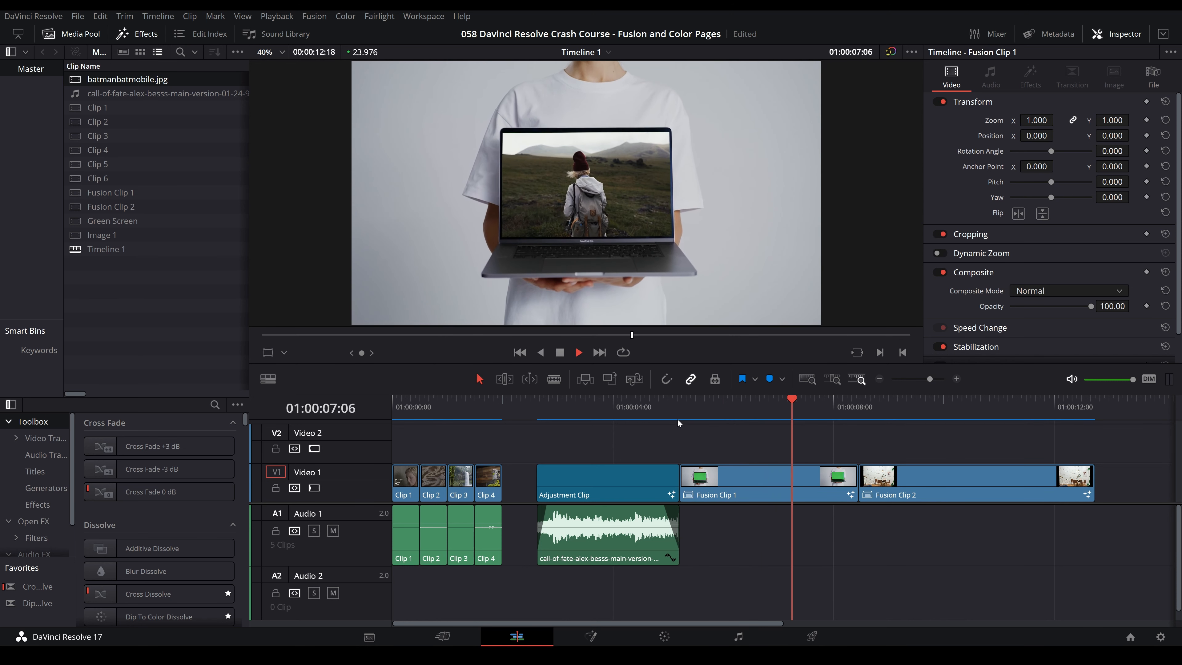
left_click(682, 418)
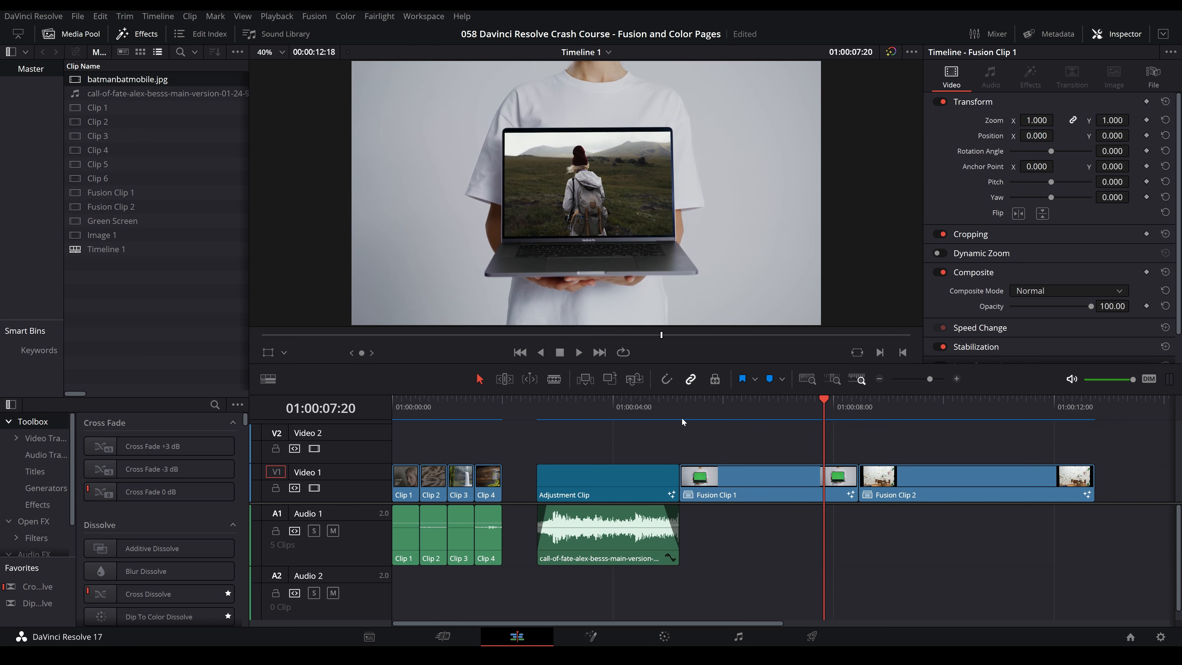
left_click(681, 418)
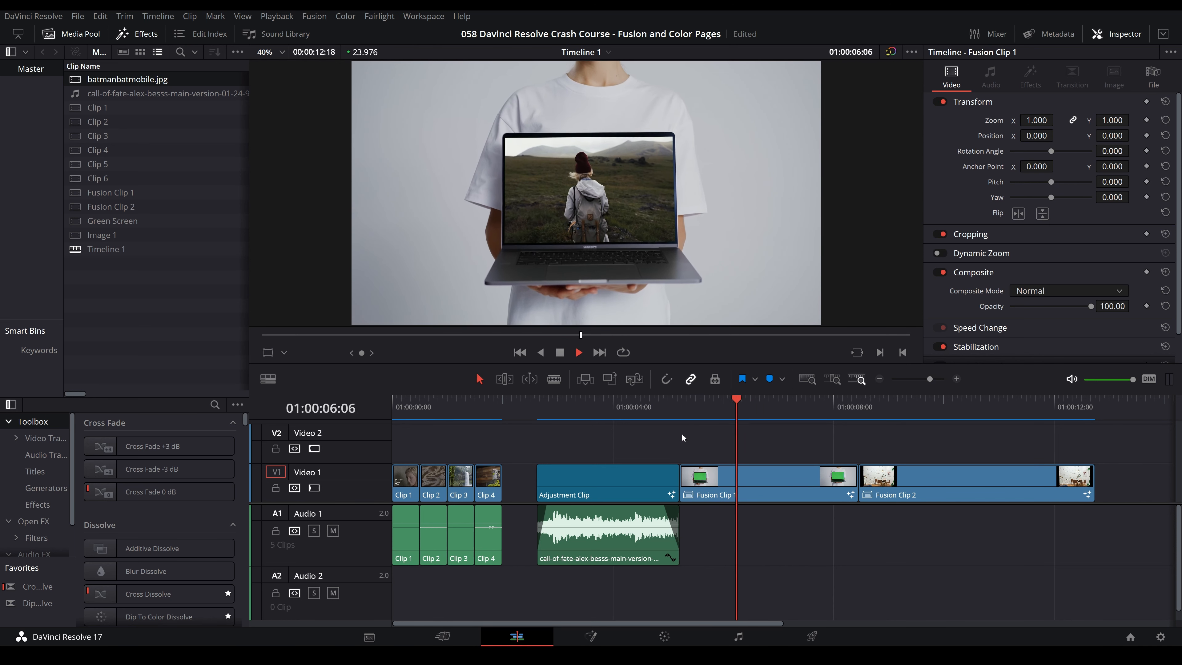
On the Fusion page, tidy the node layout by moving MediaOut1 closer to Transform1
left_click(588, 634)
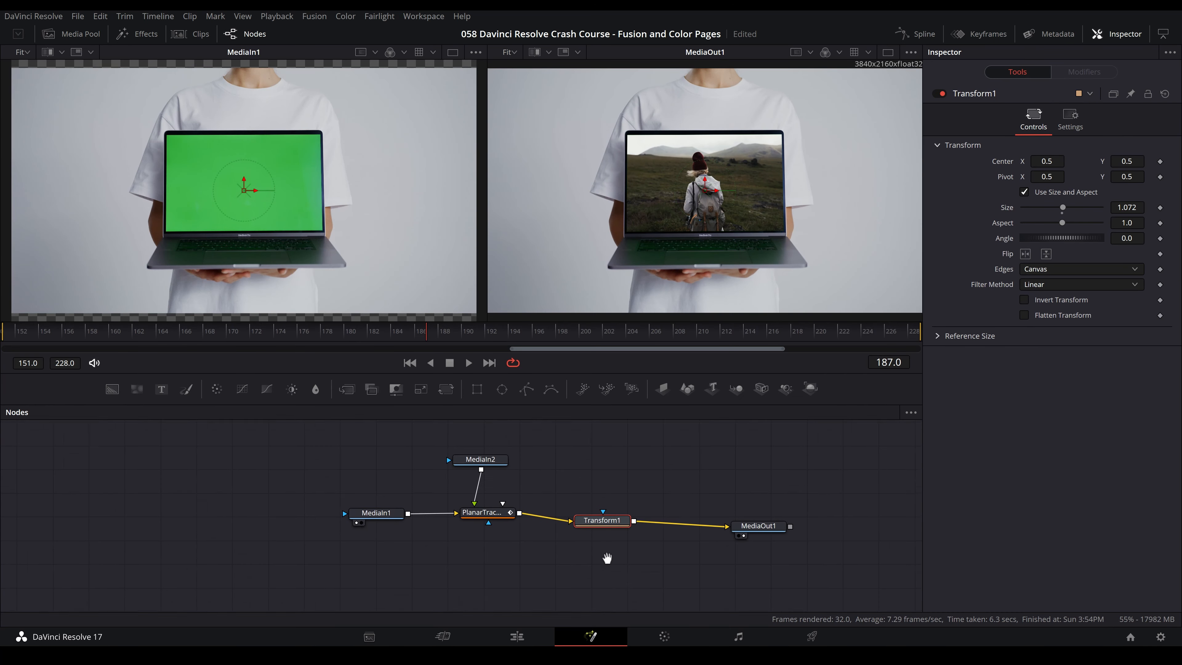
left_click_drag(726, 452, 417, 564)
left_click_drag(540, 528, 530, 532)
left_click_drag(817, 541, 776, 537)
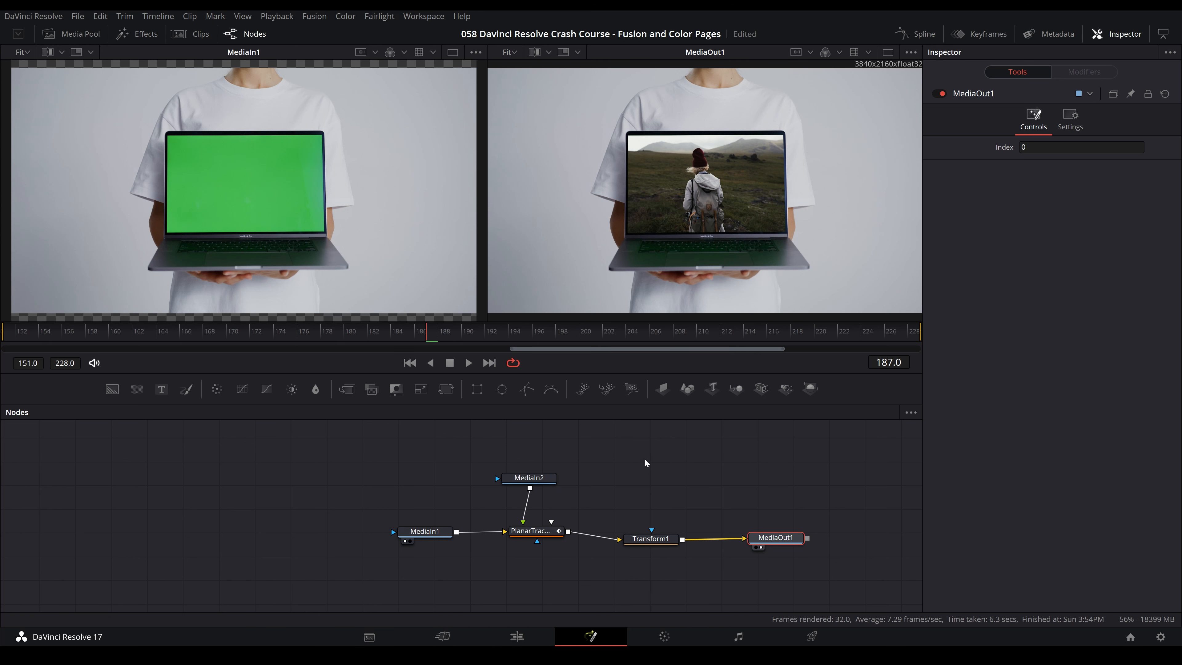
On the Color page, review the Qualifier, Window and Tracker settings of Fusion Clip 1's node 02
left_click(653, 636)
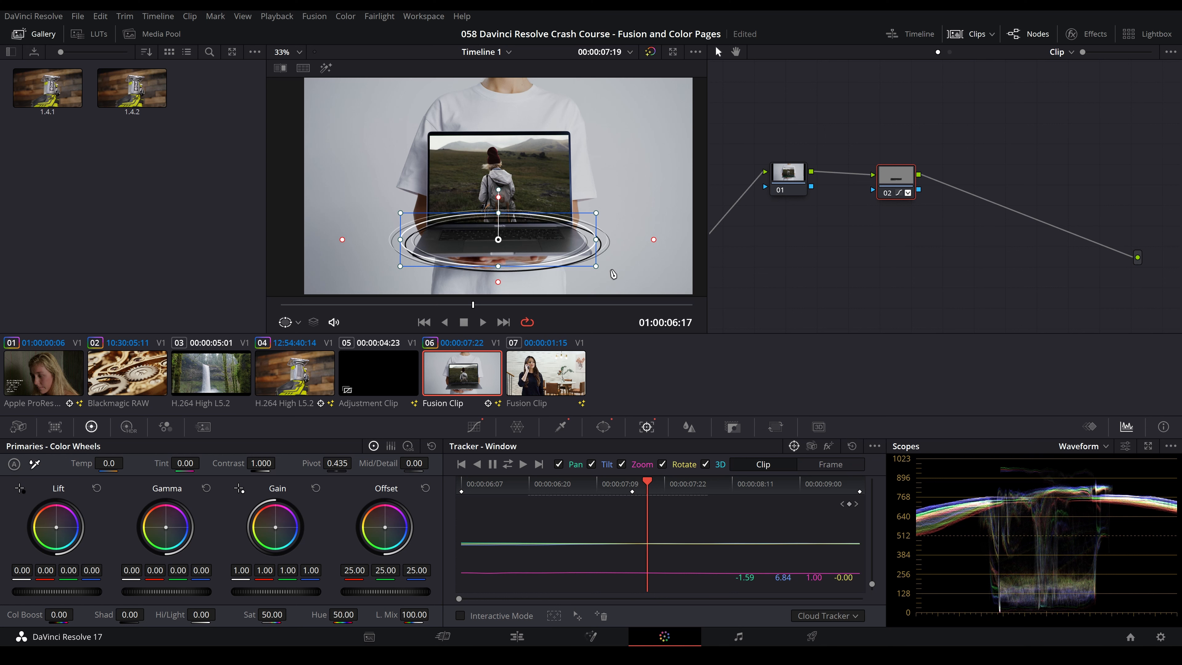
left_click(560, 426)
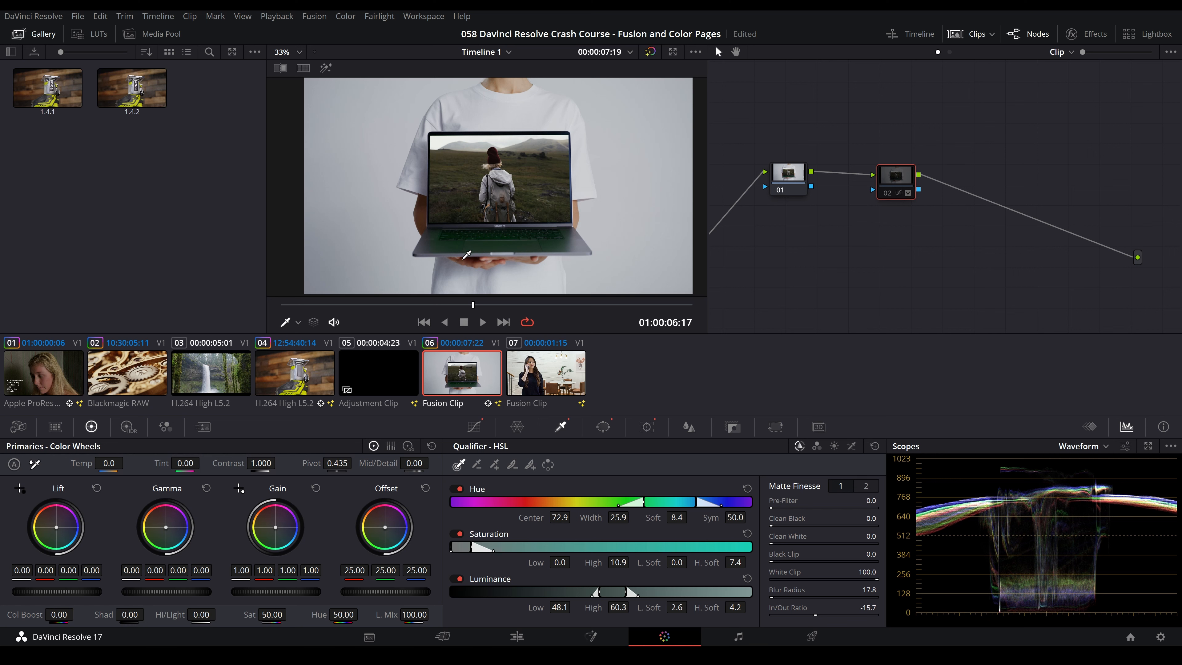
left_click(603, 427)
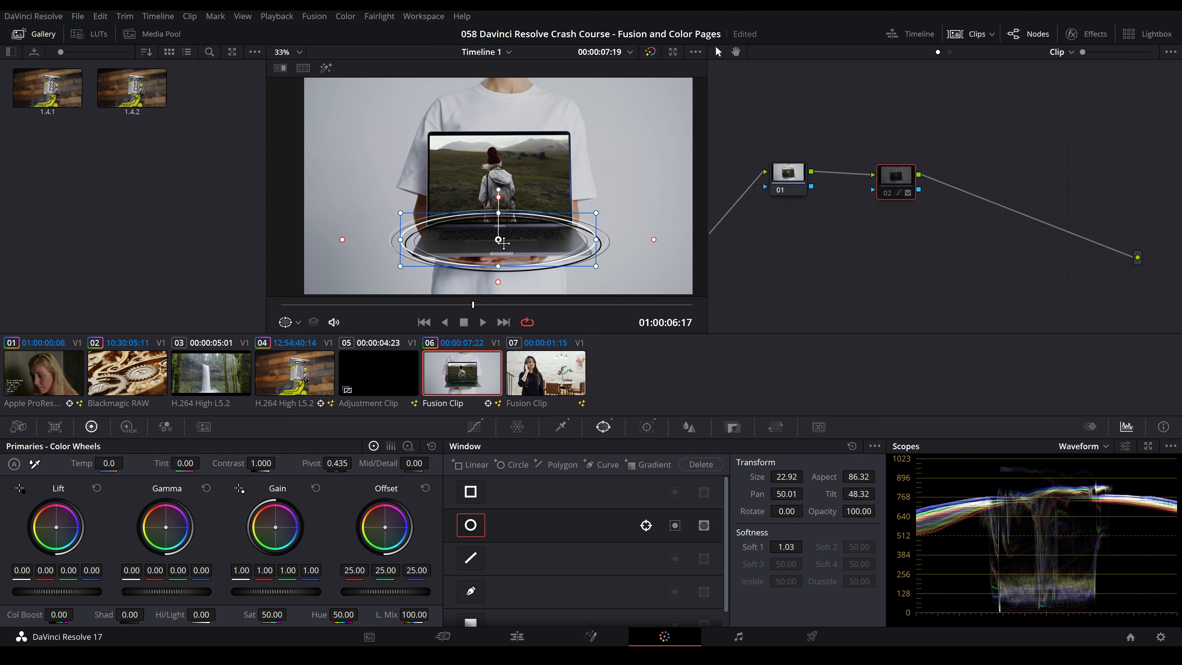
left_click(647, 427)
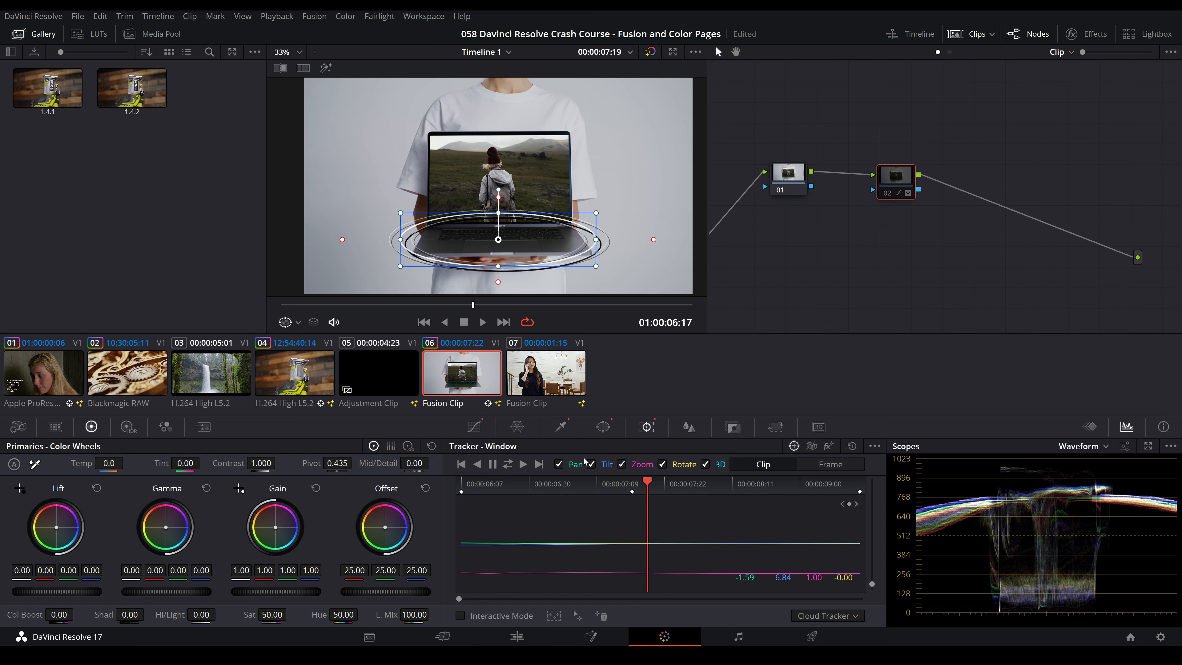
In node 02's Sat Vs Sat curve, raise the zero-saturation point to an output of 0.93 and lift the low middle point
left_click(474, 426)
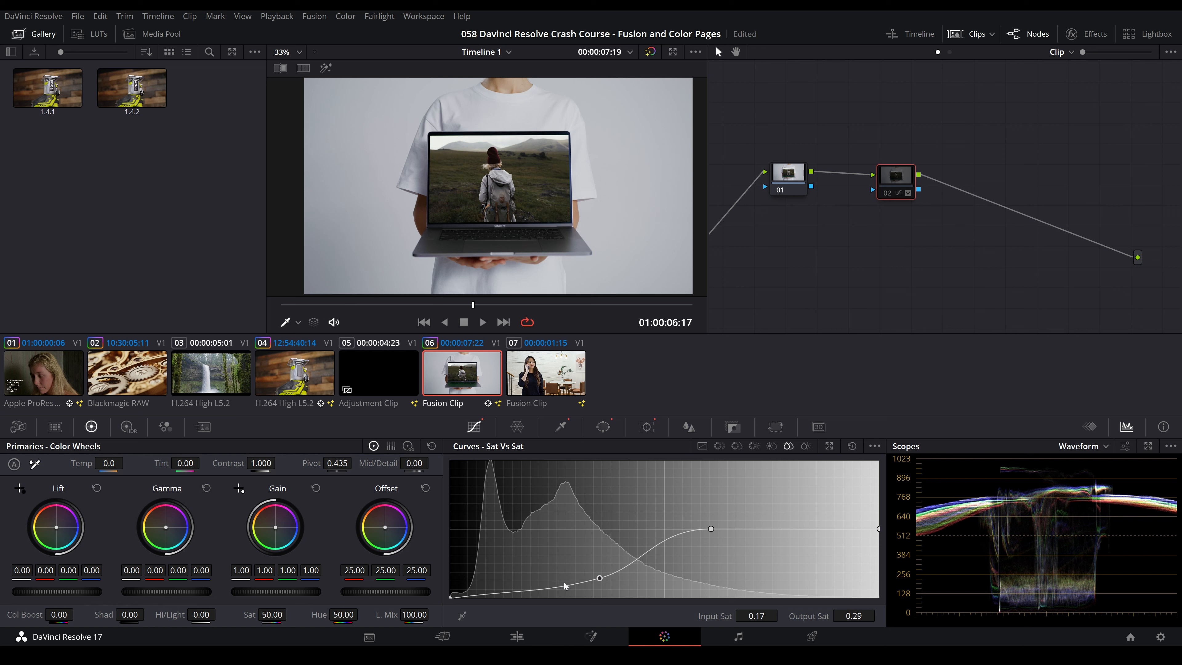
left_click_drag(450, 598, 451, 533)
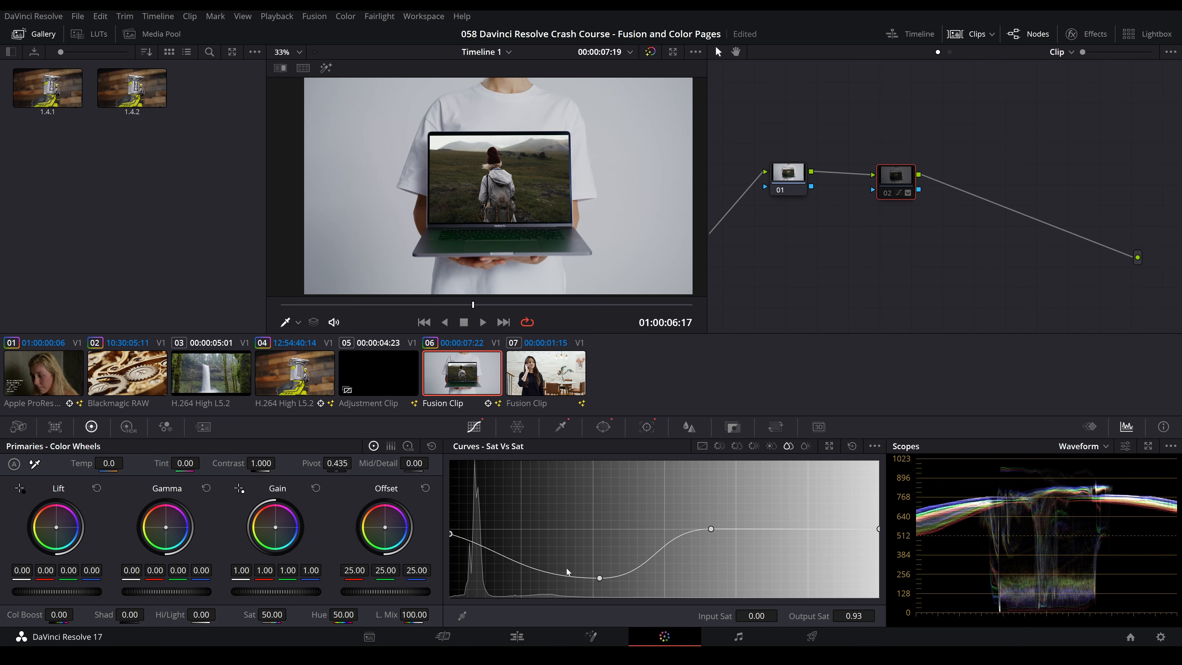
left_click_drag(599, 578, 577, 530)
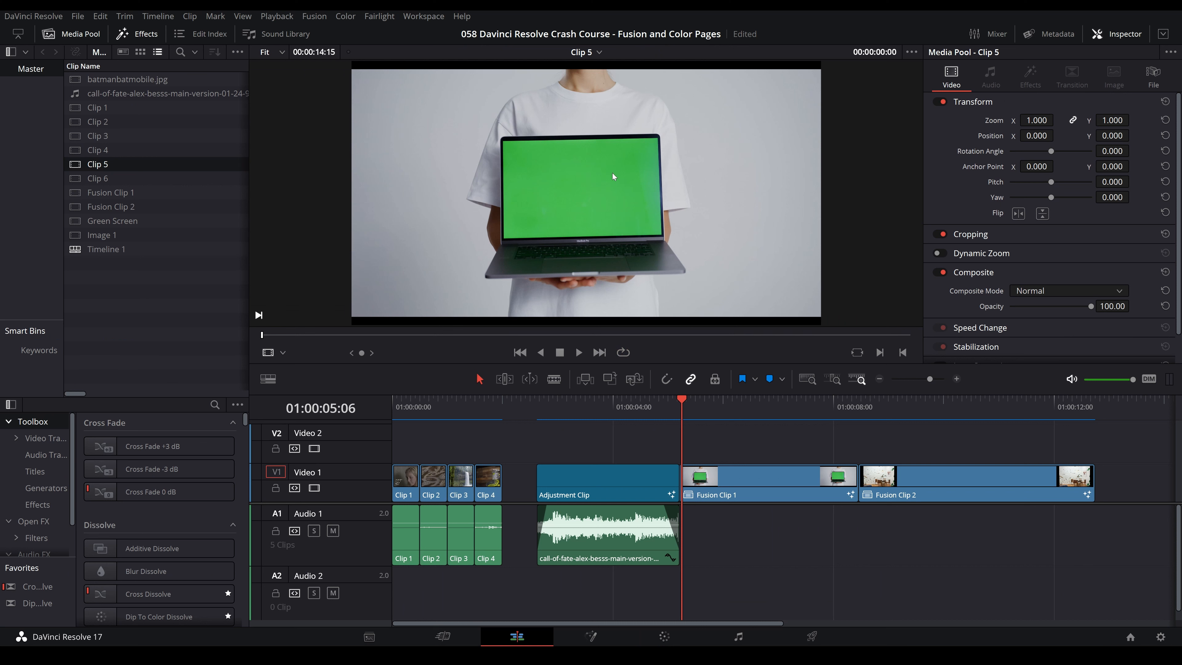
Return to Timeline 1 near Fusion Clip 1's start and play the graded laptop shot
left_click(687, 411)
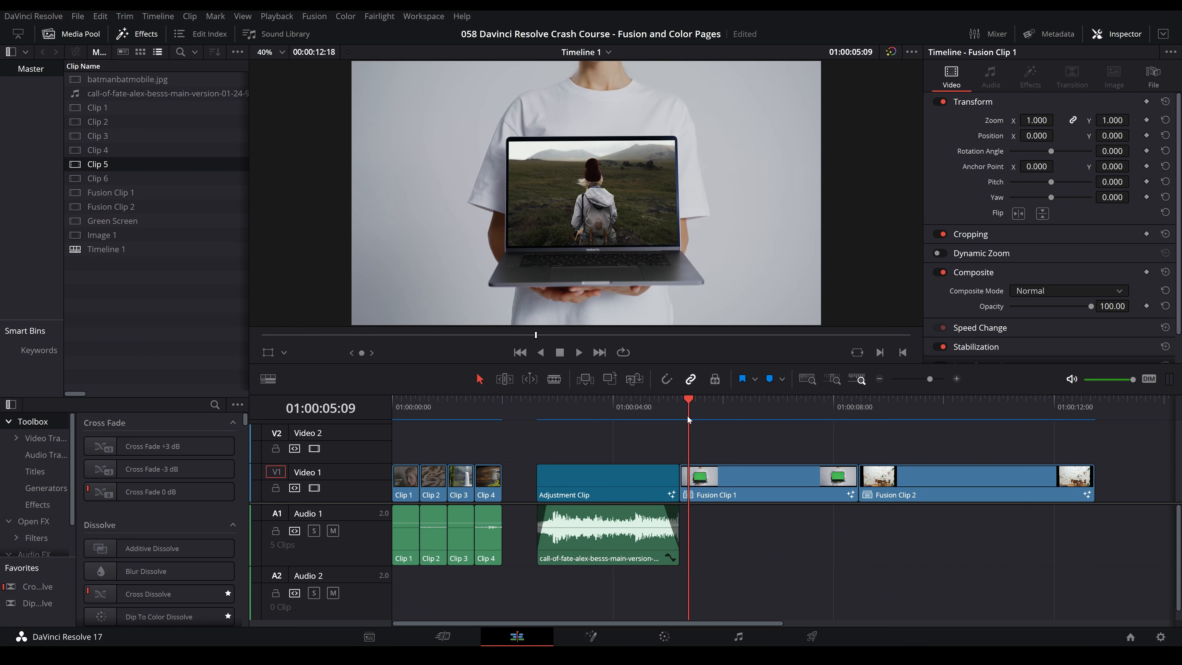
key("space")
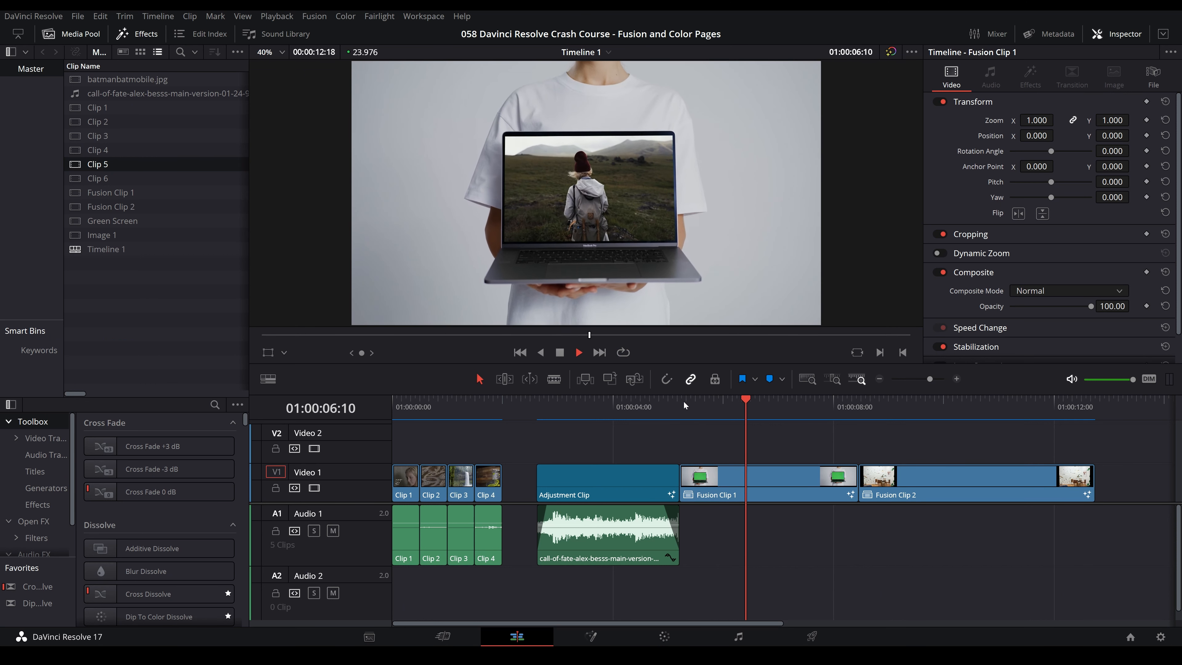
Stop the laptop shot and play the opening of Fusion Clip 2 on Timeline 1
key("space")
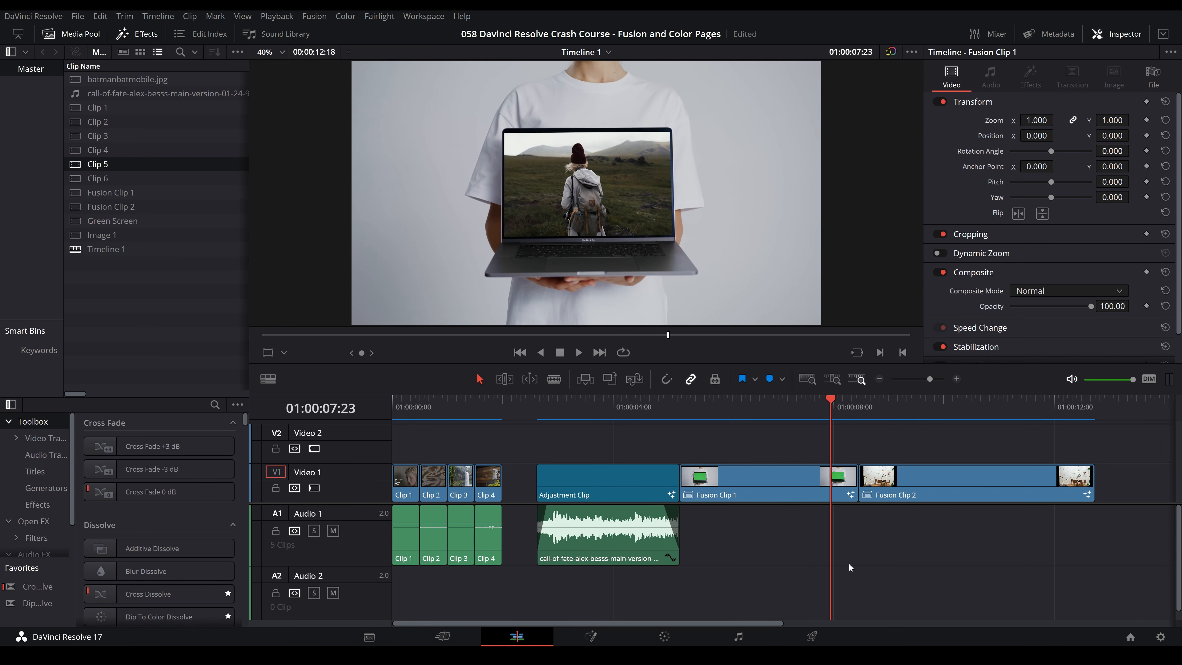
left_click(887, 401)
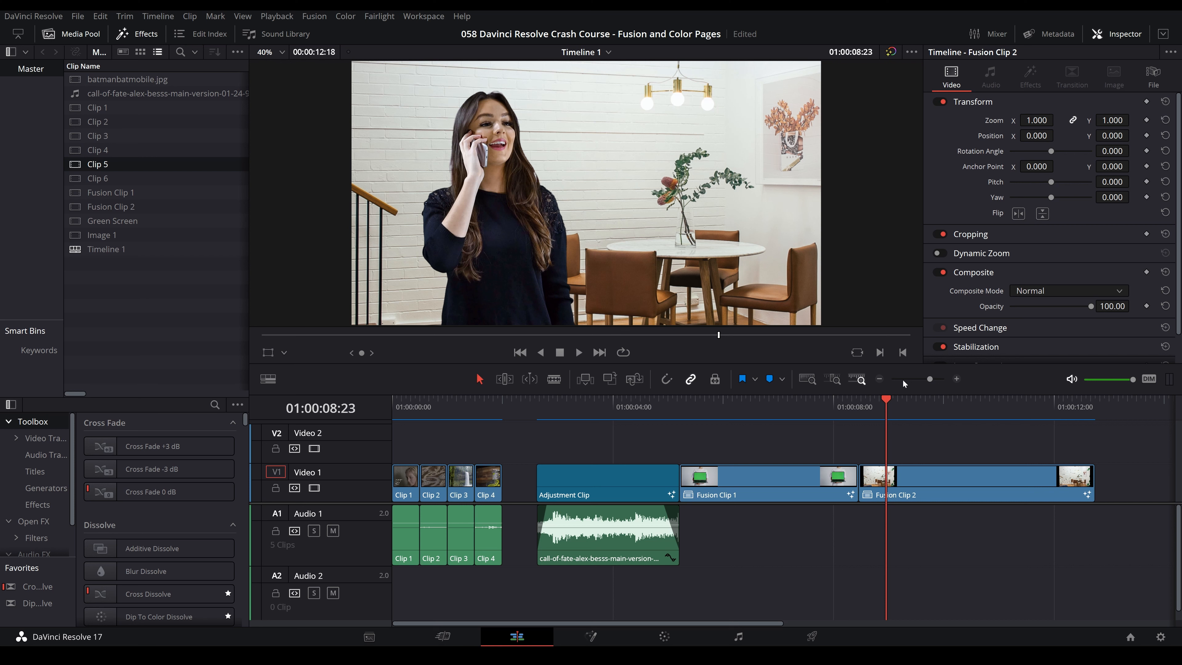
left_click(859, 408)
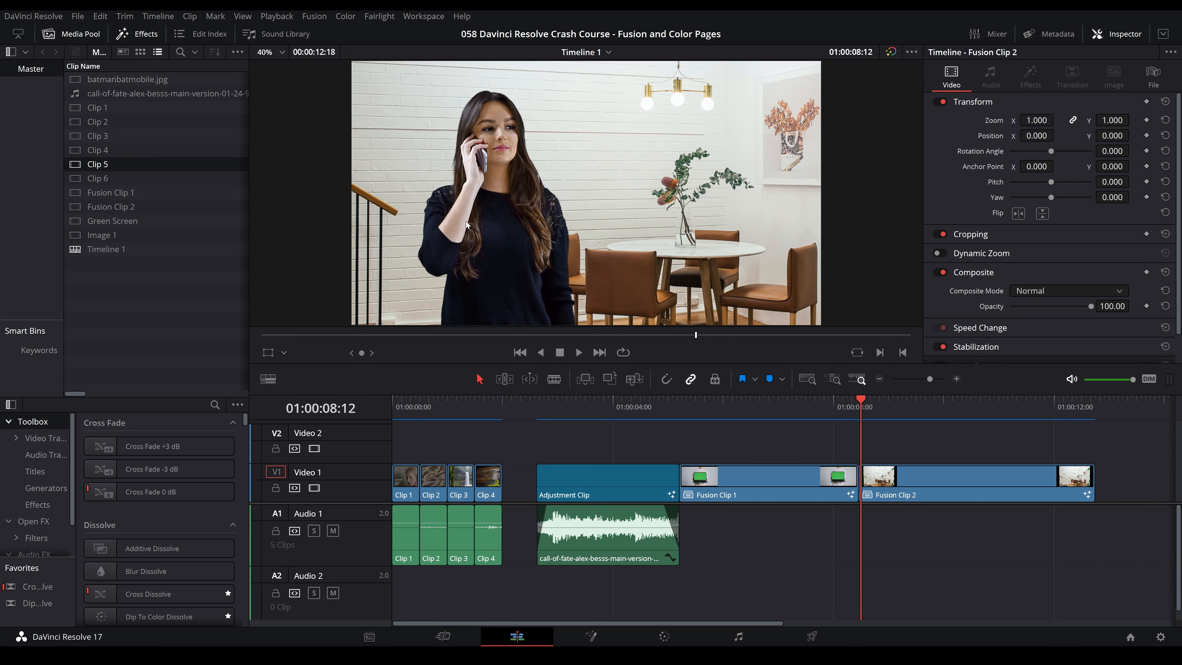
key("space")
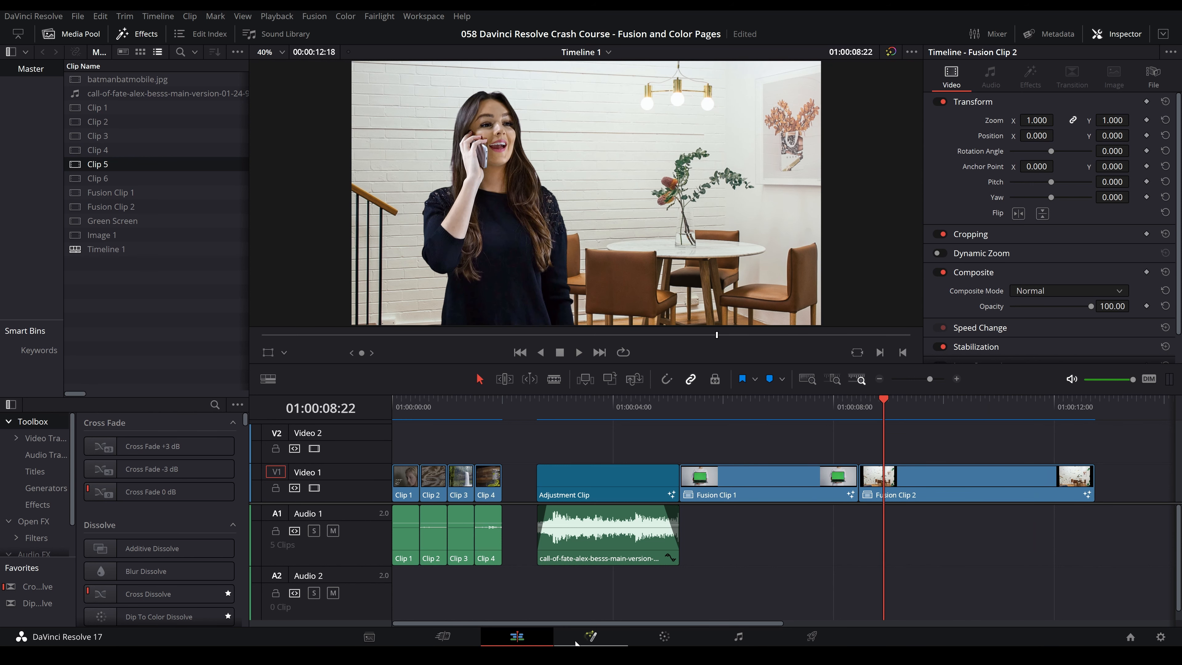
Open Fusion Clip 2 on the Fusion page and shift its entire node tree within the node area
left_click(962, 494)
left_click(592, 637)
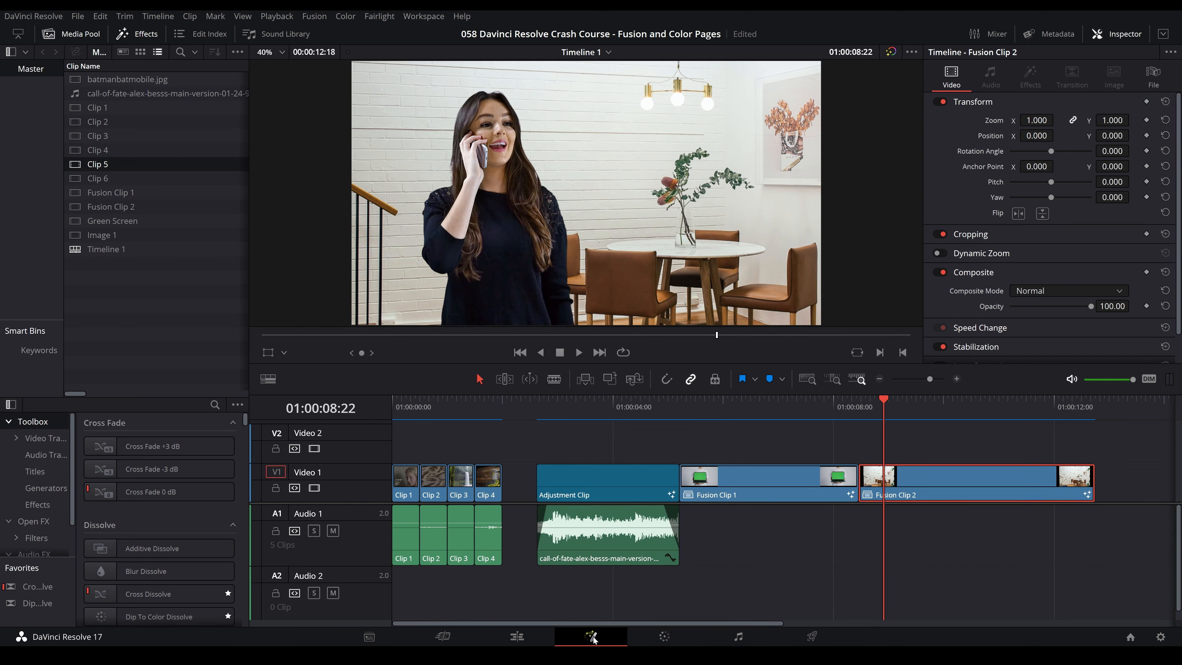
left_click_drag(860, 439, 118, 570)
left_click(371, 531)
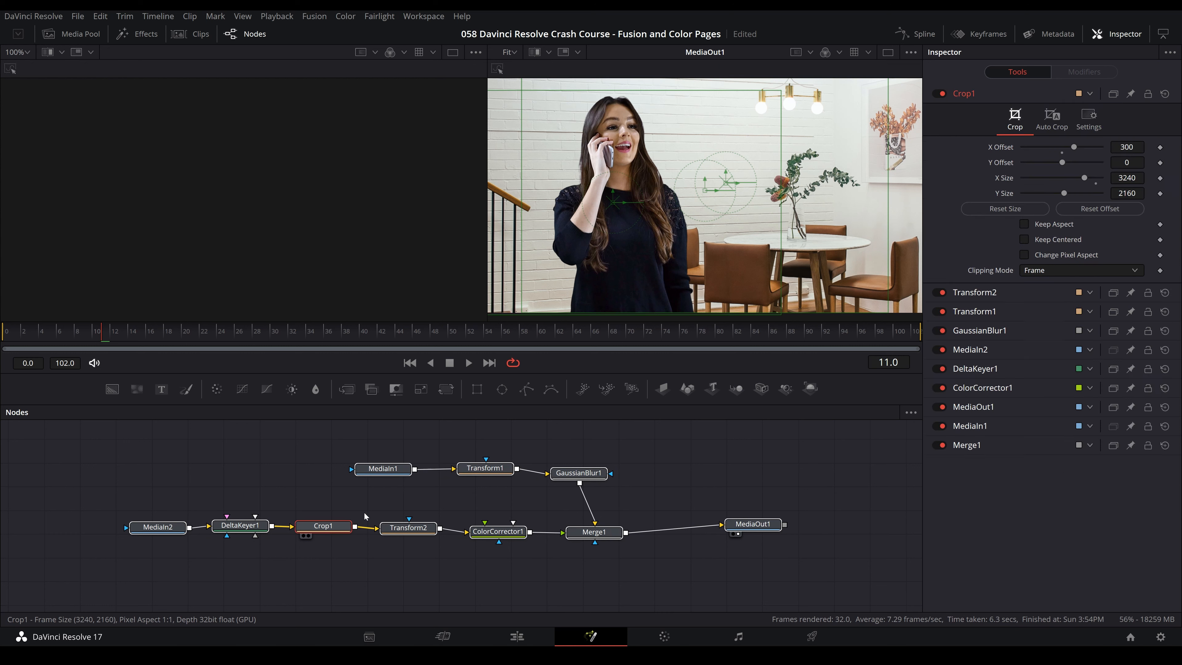
left_click_drag(418, 472, 528, 476)
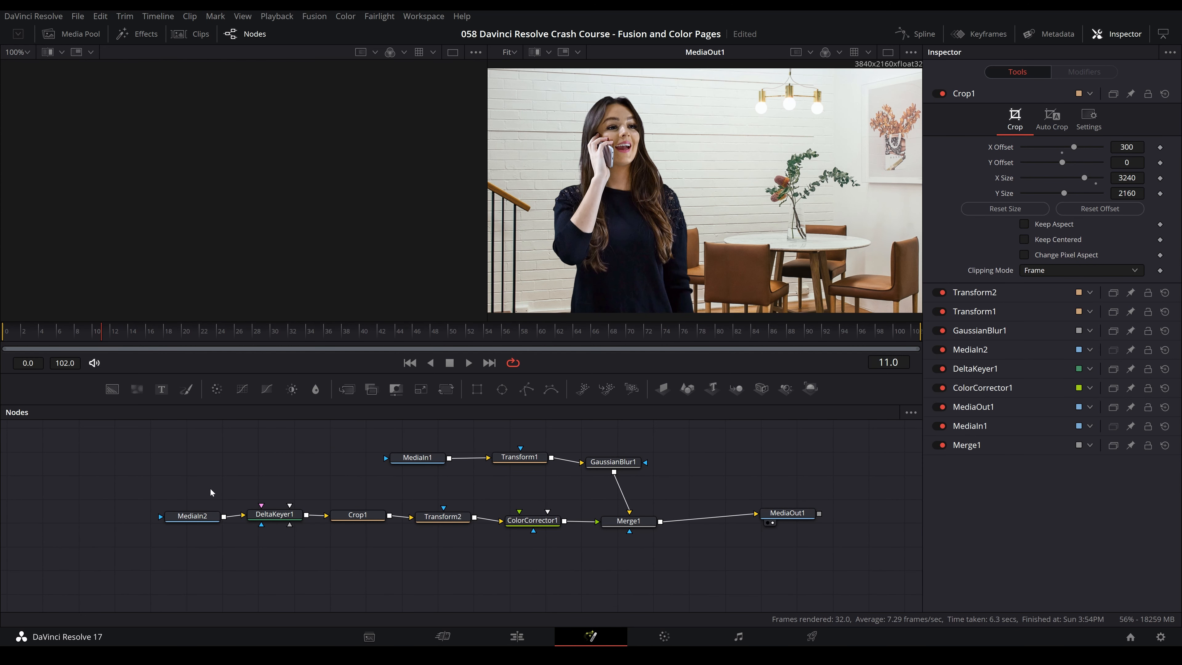
Walk through the node chain from MediaIn2 and DeltaKeyer1 to Merge1 and MediaOut1, nudging nodes into line
left_click_drag(191, 517, 185, 515)
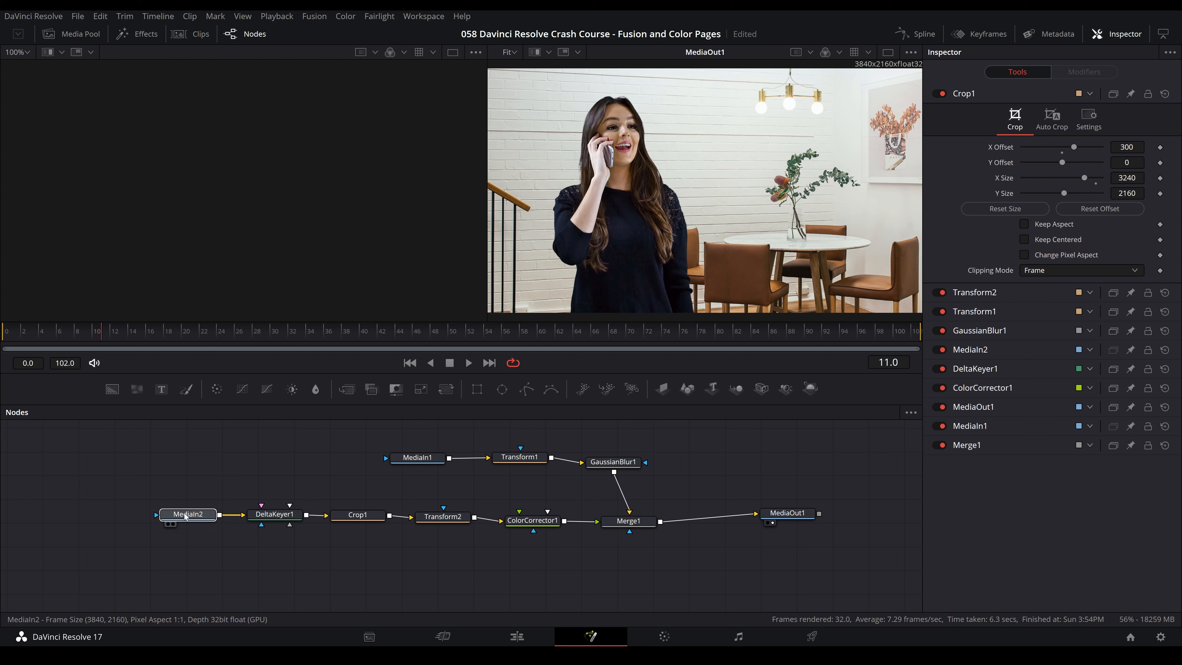
left_click_drag(272, 514, 278, 515)
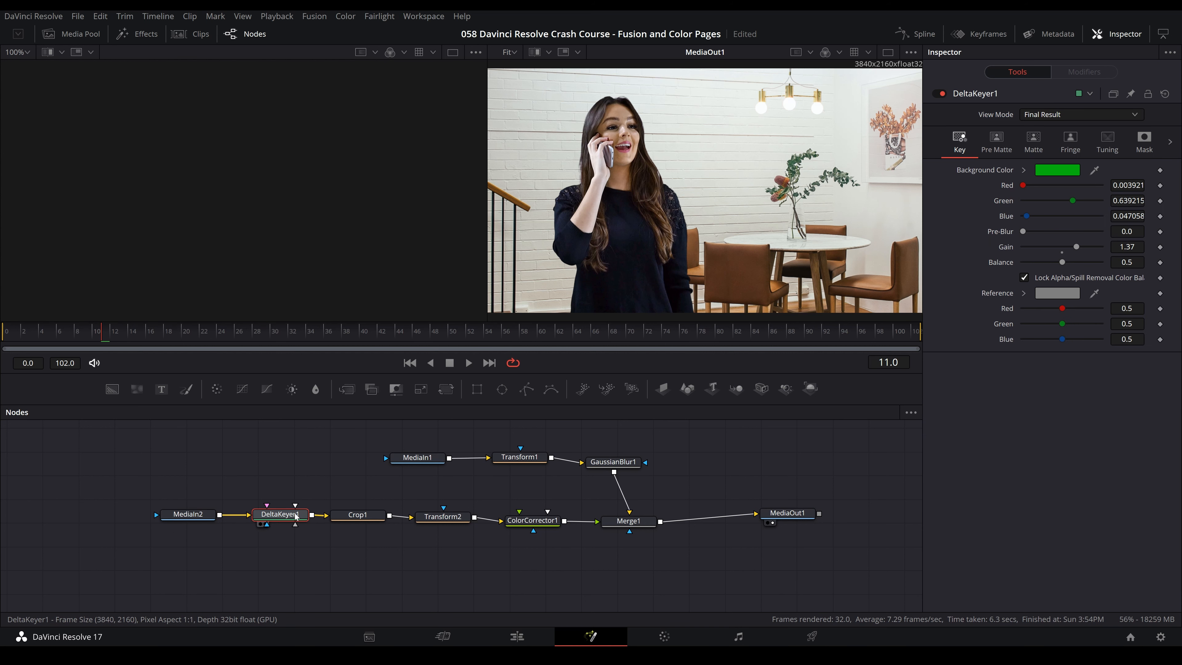
left_click(442, 517)
left_click(532, 521)
left_click(628, 521)
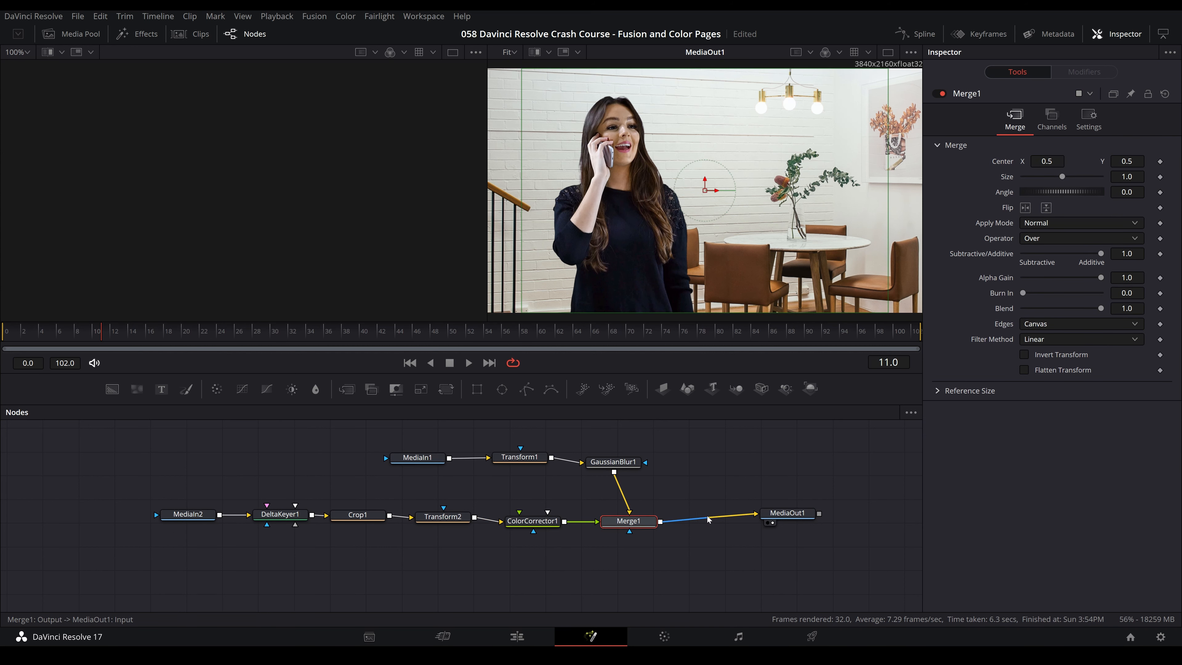
left_click_drag(784, 513, 778, 521)
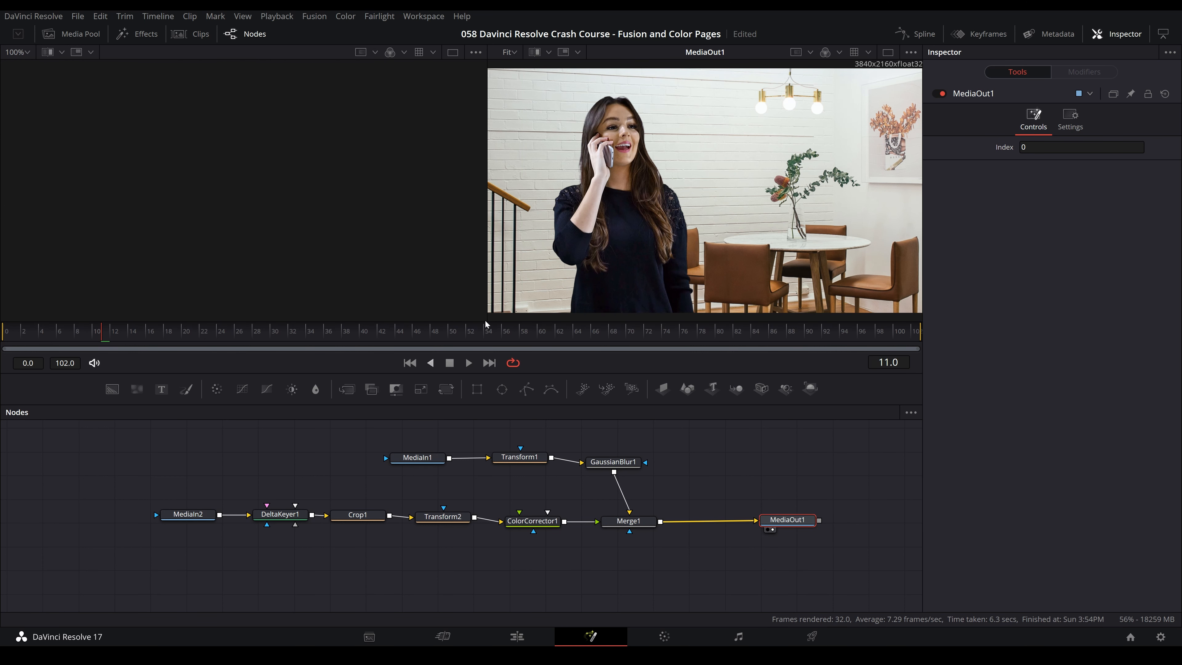
left_click_drag(797, 525, 793, 517)
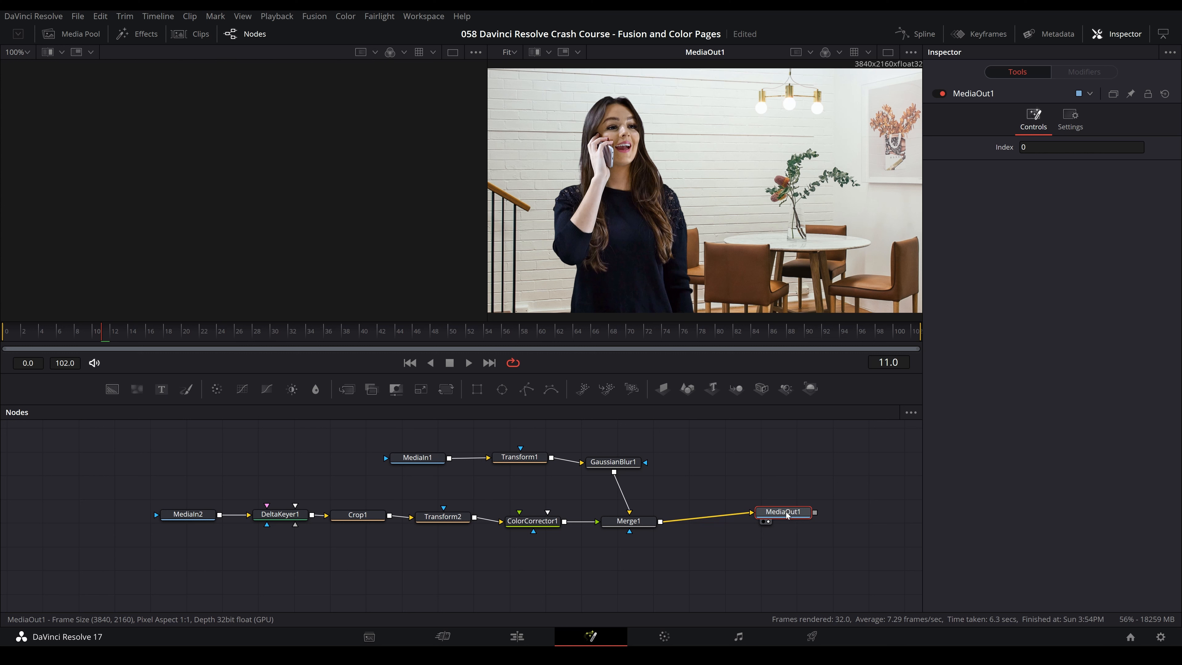
Show MediaIn2's green-screen footage in the first viewer
left_click_drag(340, 481, 299, 491)
left_click(246, 498)
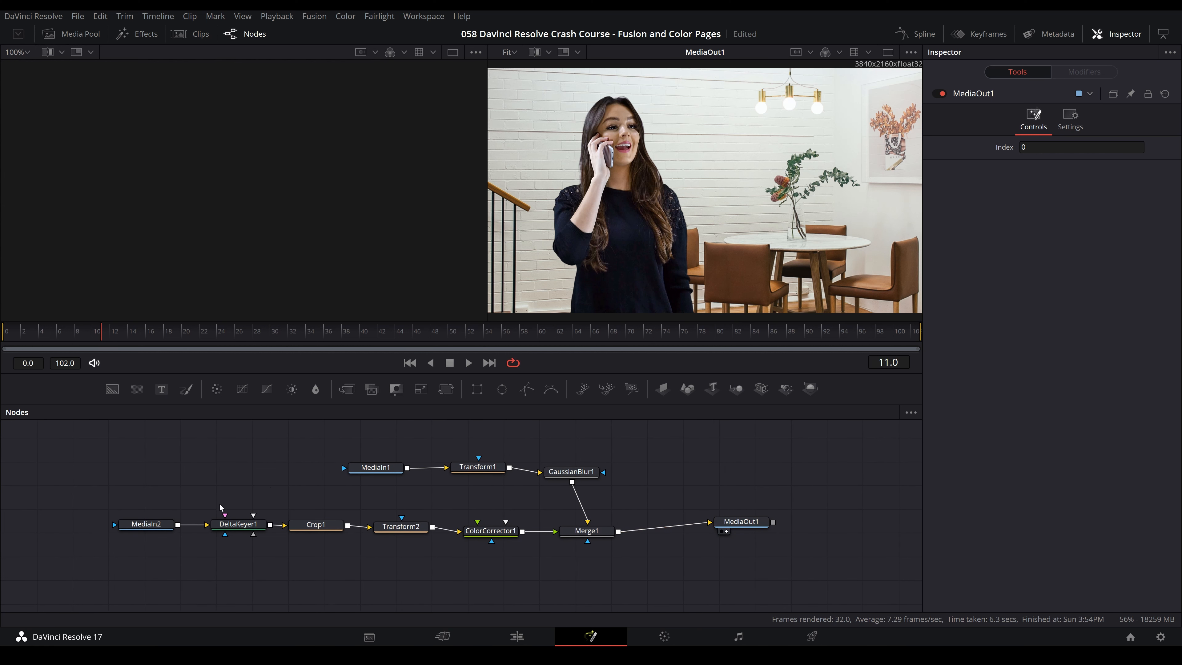
left_click(147, 525)
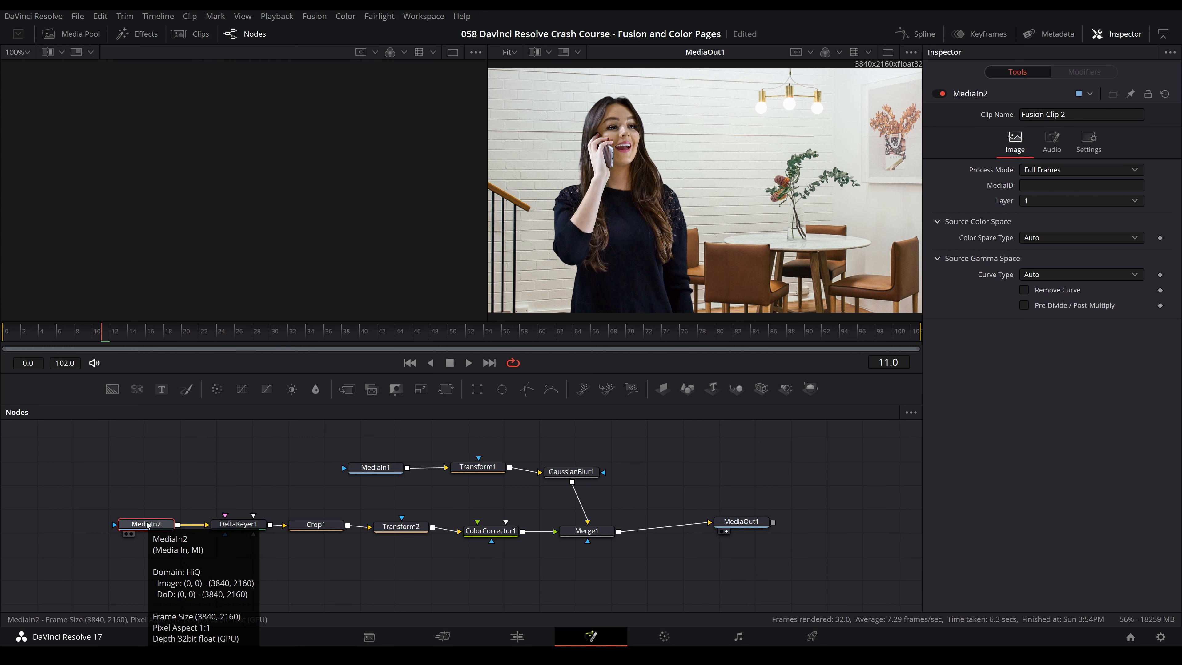
key("1")
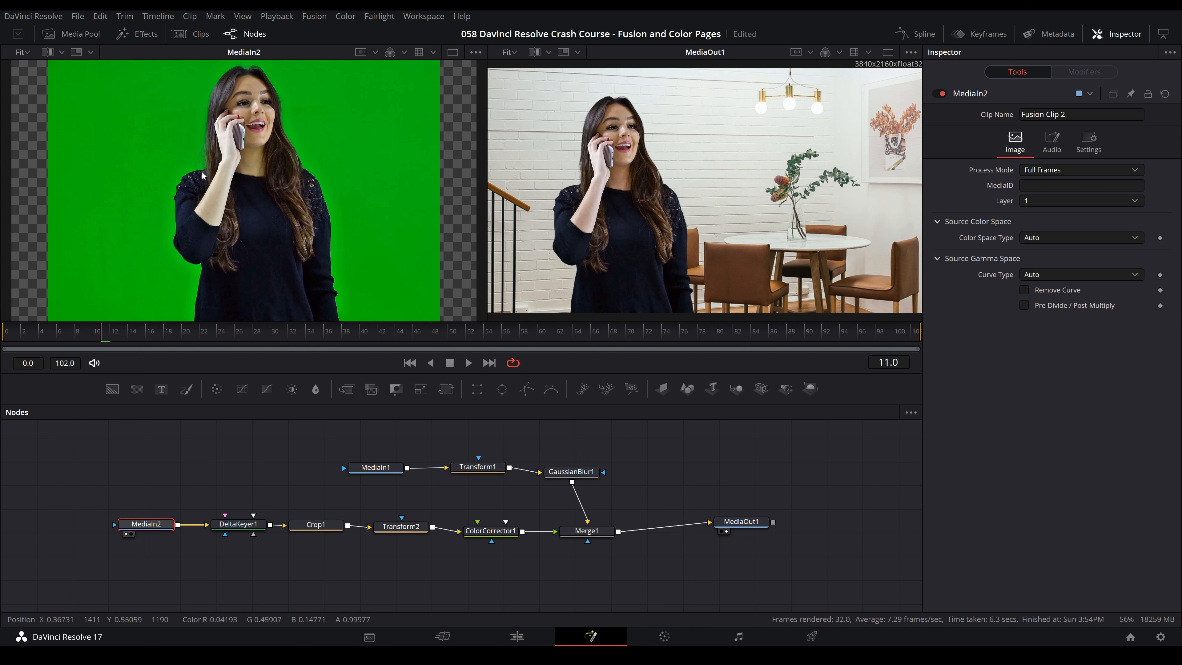
Review the settings of DeltaKeyer1, Crop1, Transform2, ColorCorrector1 and Merge1, evening out their row
left_click(253, 530)
left_click_drag(244, 530, 236, 528)
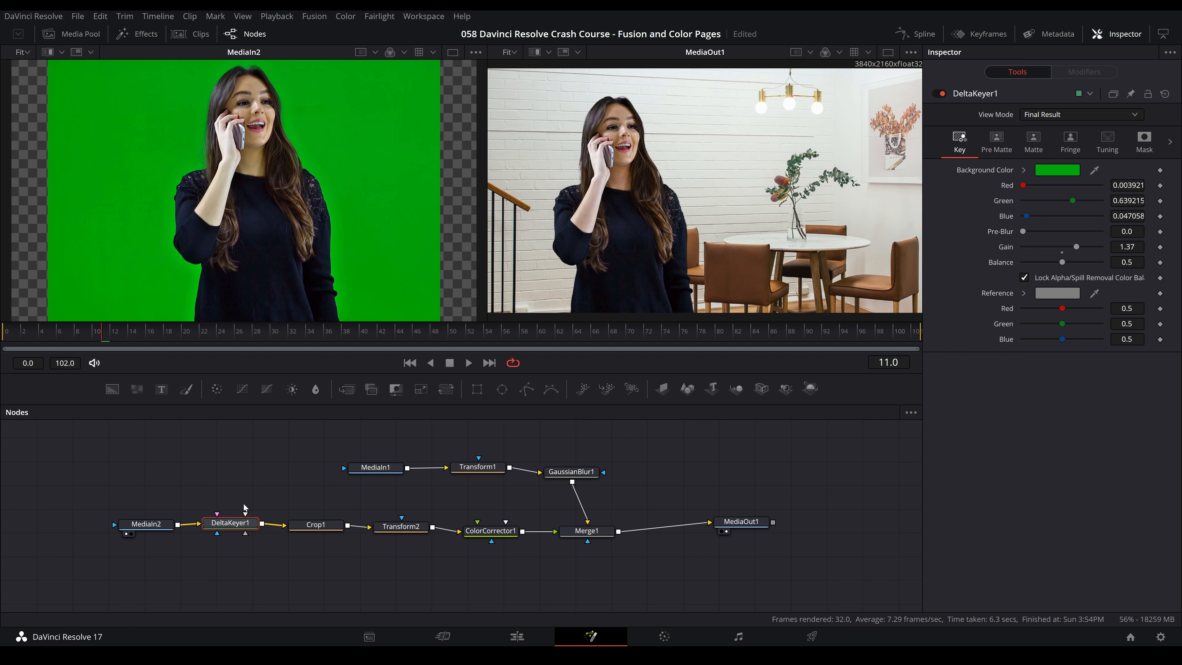
left_click_drag(314, 530, 314, 528)
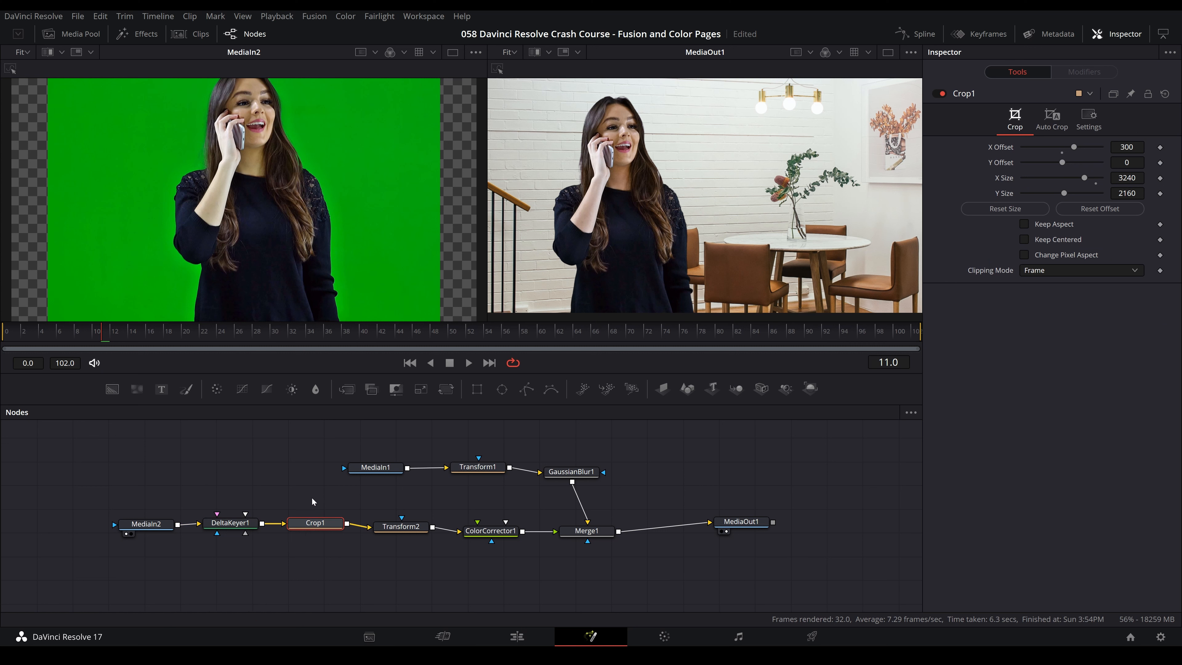
left_click(411, 526)
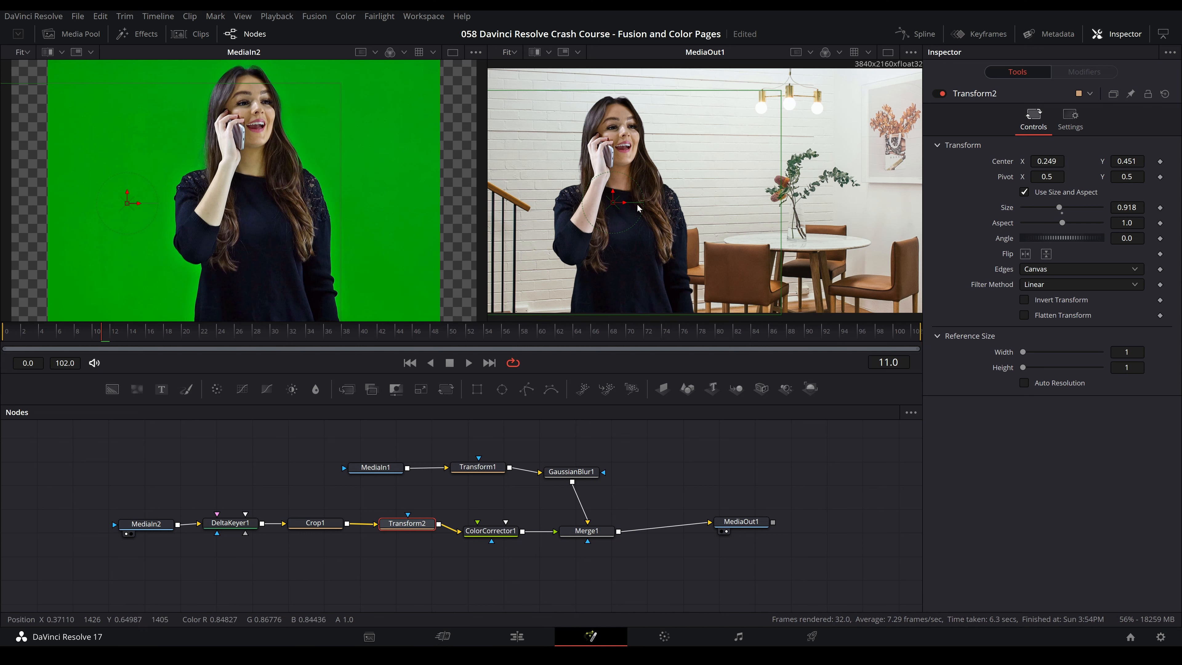
left_click_drag(492, 534, 497, 528)
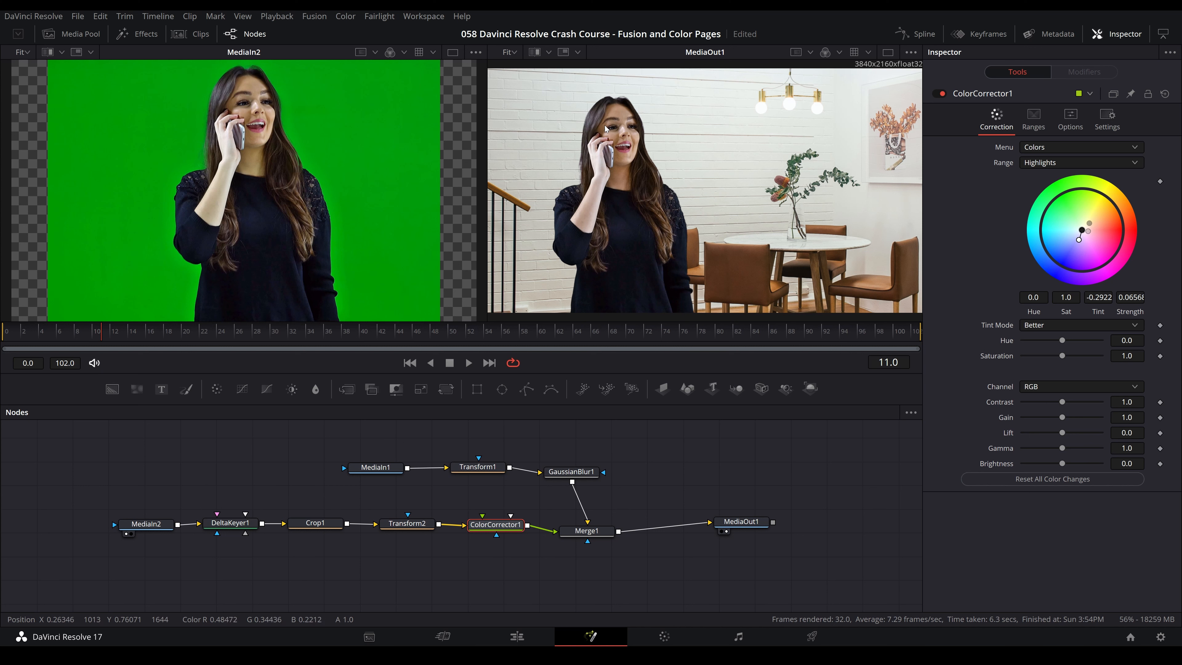
left_click_drag(587, 531, 602, 520)
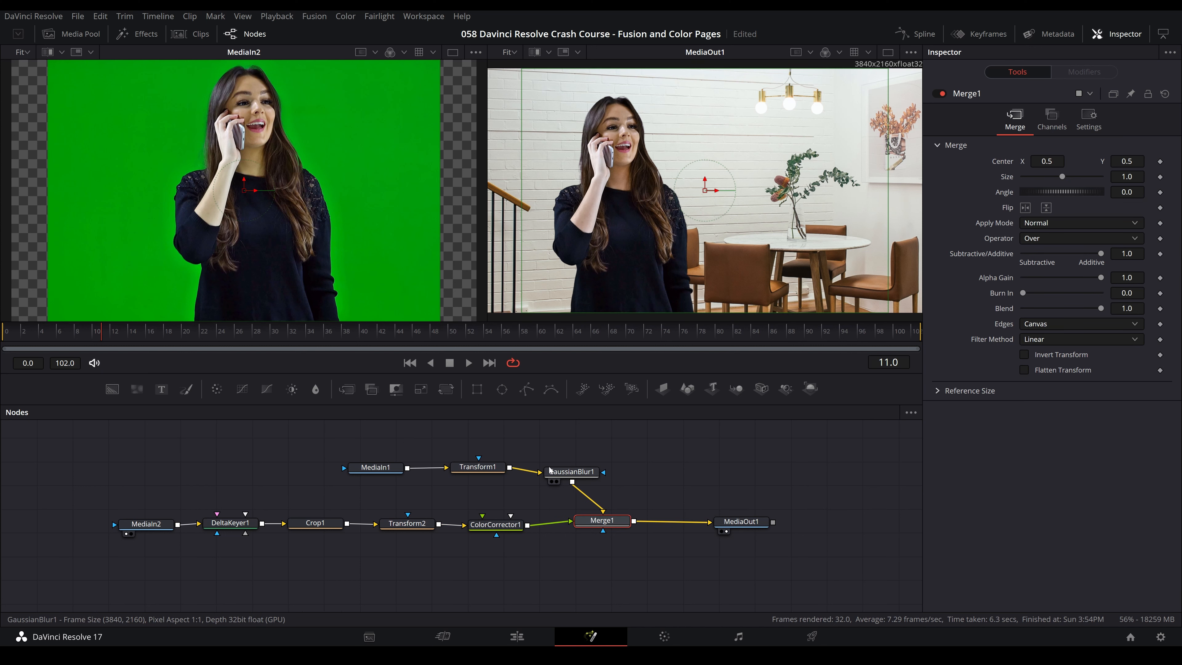
Trace the background and foreground branches into Merge1, nudging Merge1 and MediaOut1 into place
left_click_drag(652, 452, 353, 492)
left_click_drag(667, 573, 107, 509)
left_click_drag(600, 520, 599, 527)
mouse_move(737, 526)
left_mouse_down()
mouse_move(735, 538)
mouse_move(732, 520)
left_mouse_up()
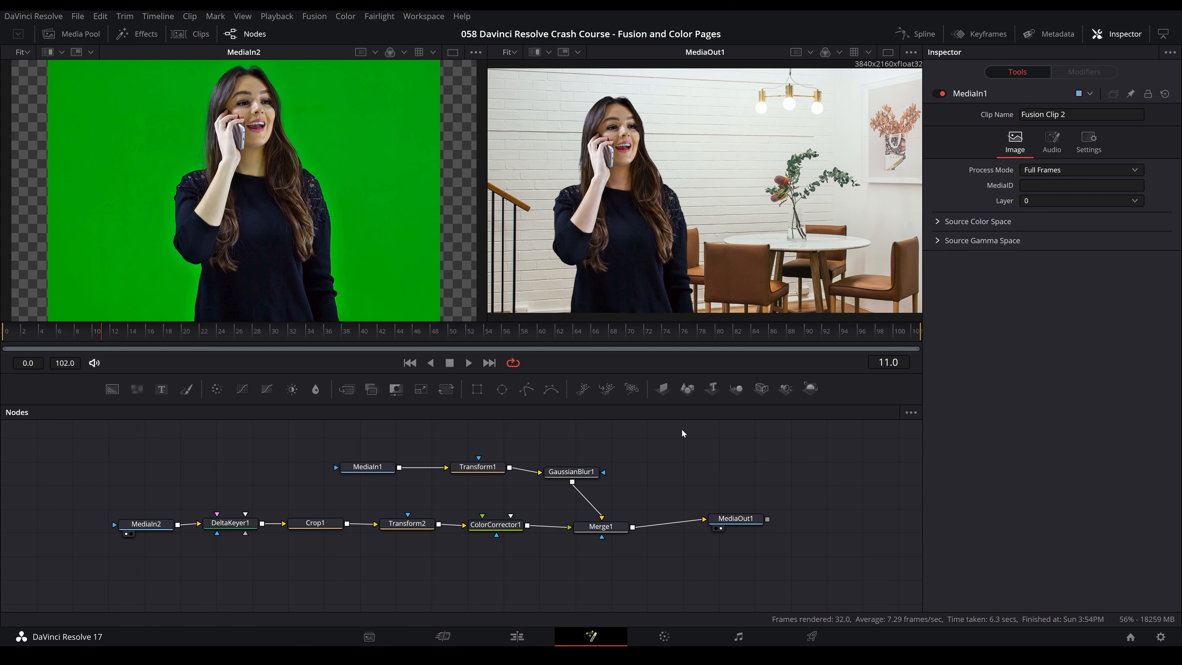
Show MediaIn1's background image in the first viewer and review the Transform1 and GaussianBlur1 nodes
left_click_drag(683, 433, 369, 468)
left_click(376, 471)
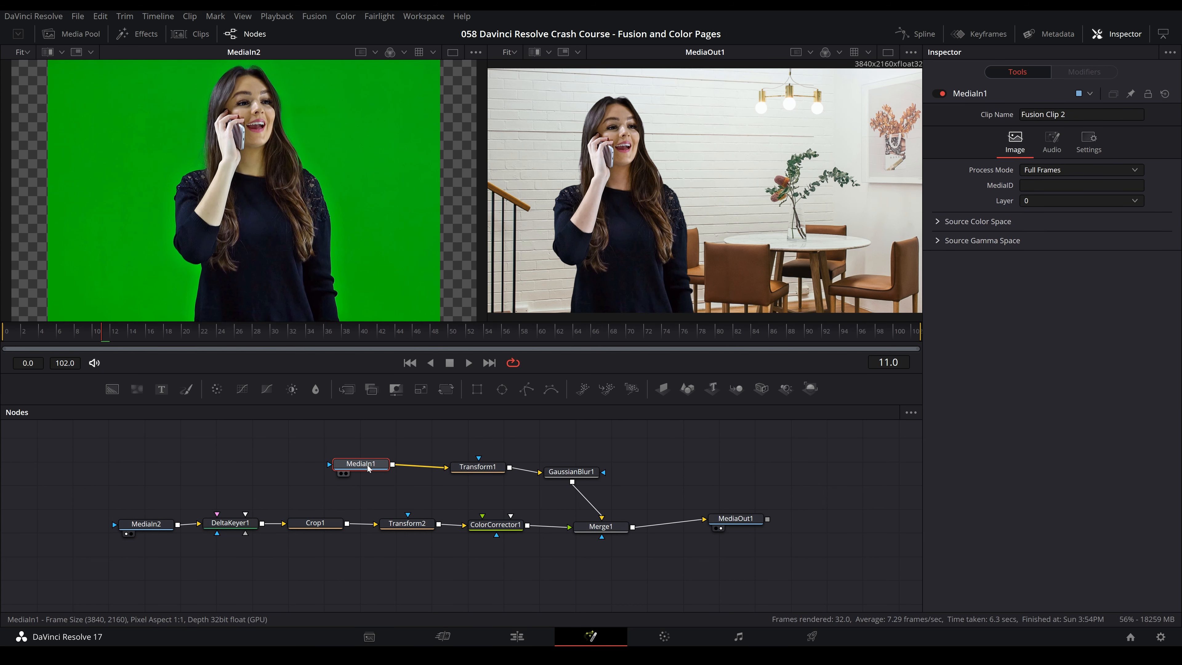
key("1")
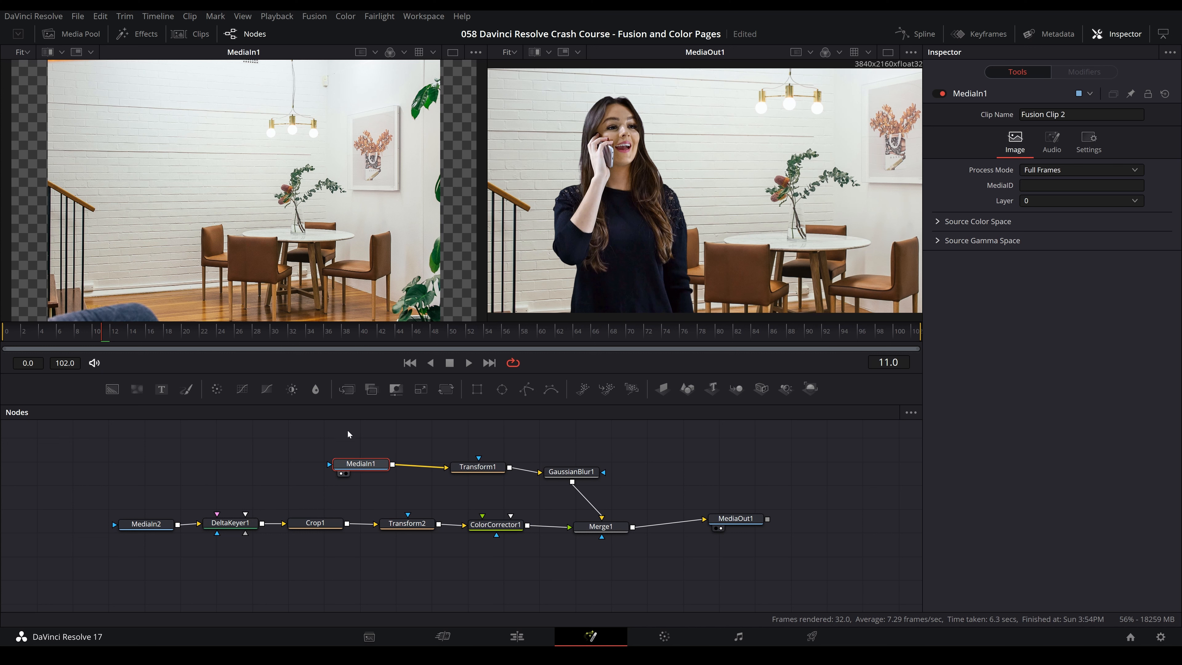
left_click_drag(361, 463, 366, 466)
left_click_drag(478, 467, 468, 465)
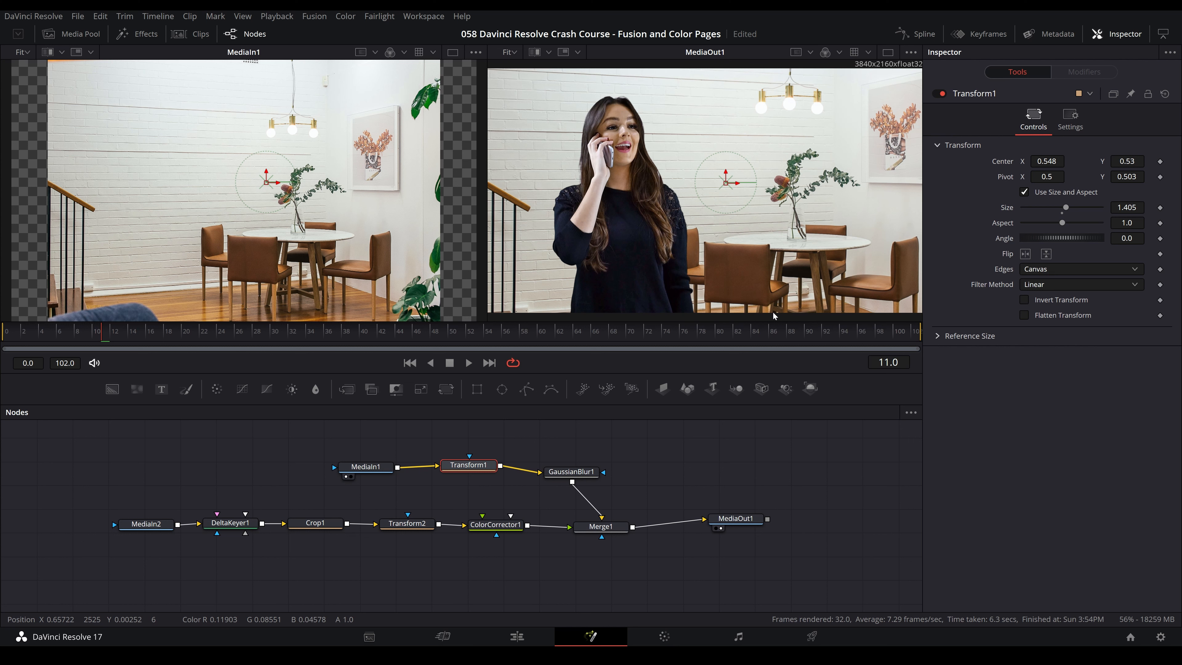
left_click_drag(572, 471, 576, 464)
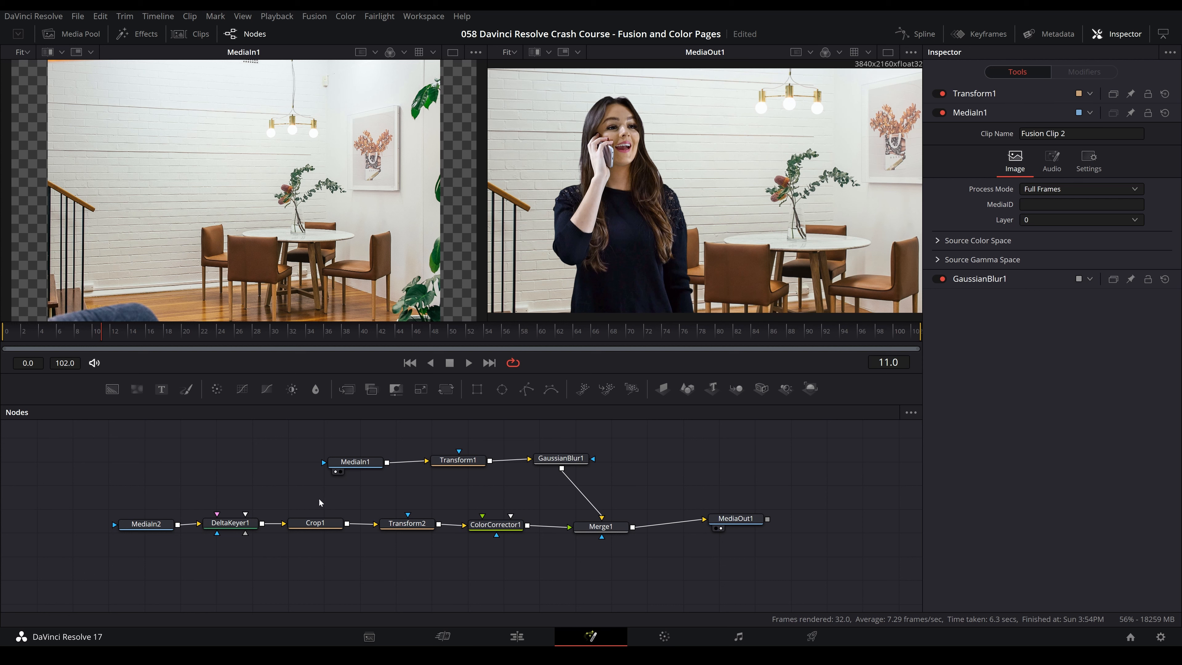
Delete the DeltaKeyer1, Crop1, Transform2 and ColorCorrector1 nodes between MediaIn2 and Merge1
left_click(148, 523)
left_click_drag(538, 497, 206, 561)
key("Delete")
Rearrange the background branch of MediaIn1, Transform1 and GaussianBlur1 above Merge1
left_click_drag(632, 433, 350, 458)
left_click_drag(469, 458, 481, 466)
left_click_drag(557, 452, 564, 457)
left_click_drag(443, 460, 443, 452)
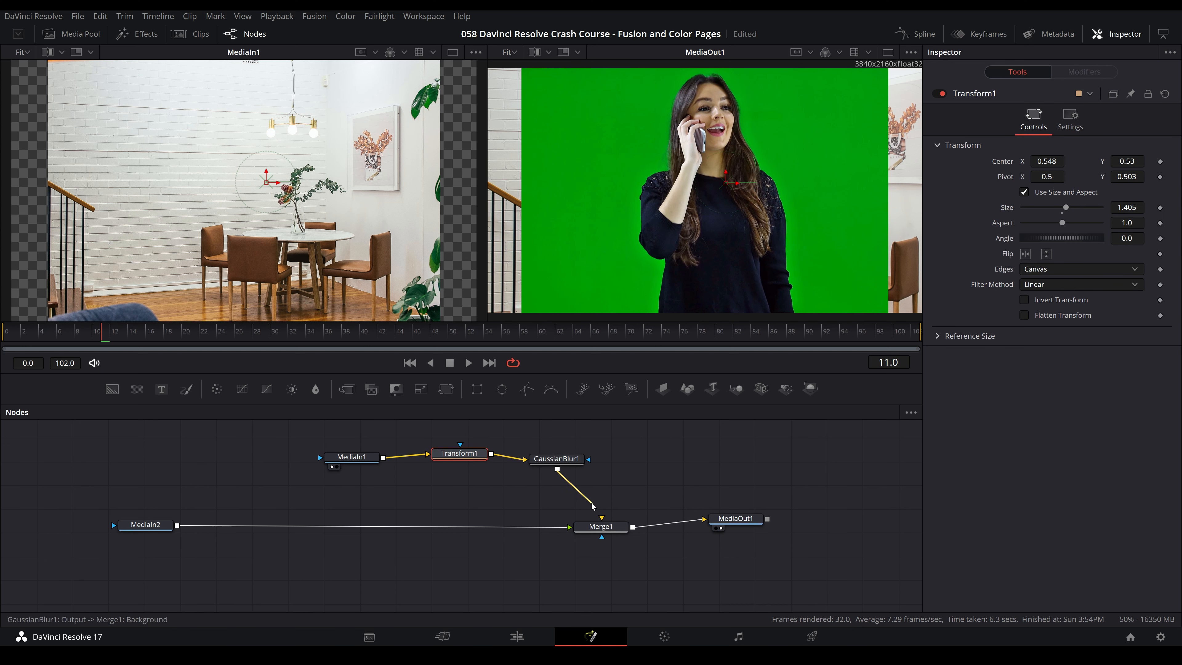
Disconnect GaussianBlur1 from Merge1 and reconnect it as Merge1's background input
left_click(593, 507)
left_click_drag(588, 459, 608, 531)
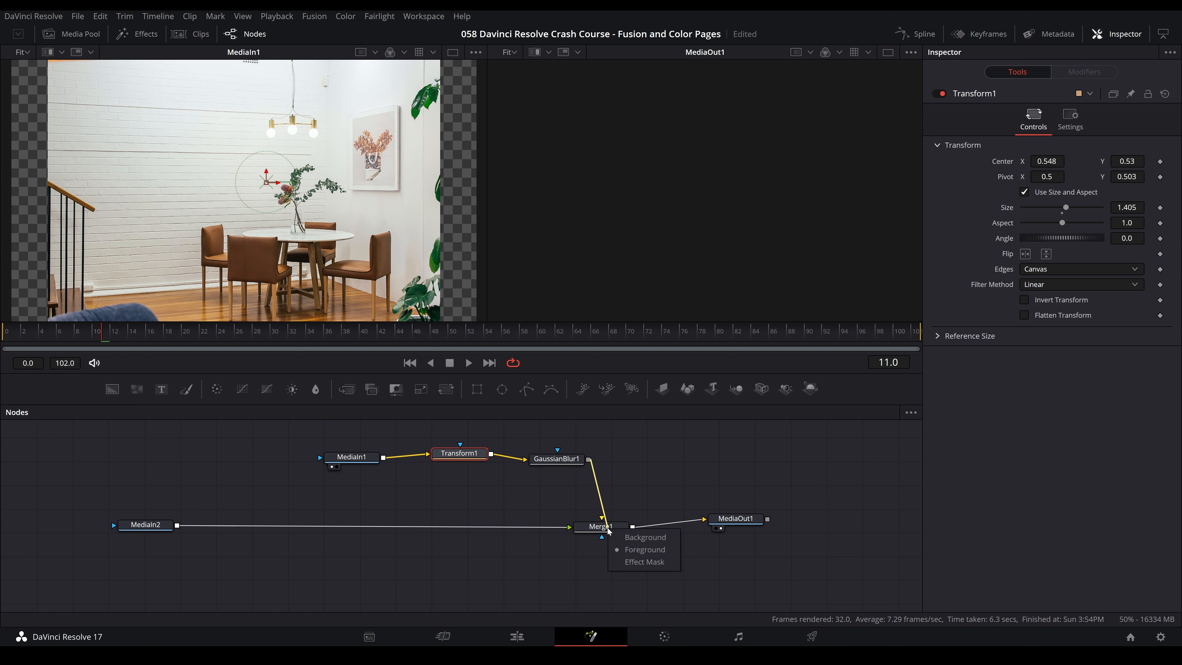
left_click(620, 540)
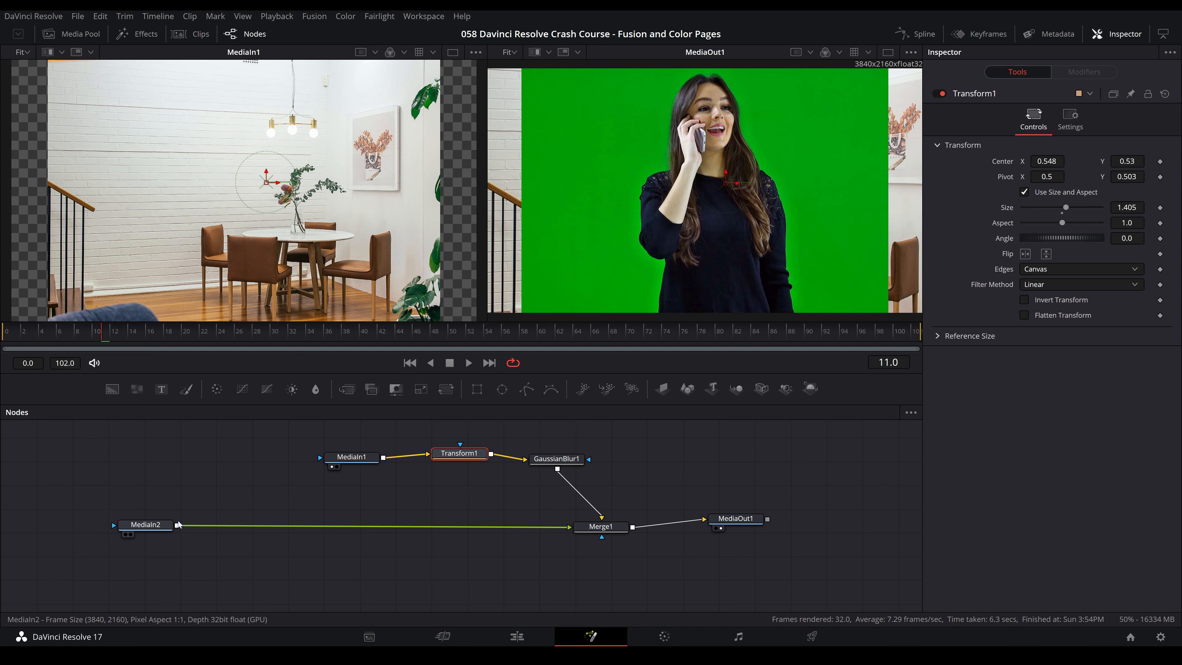
Detach MediaIn2 from Merge1 and add a Delta Keyer node after MediaIn2 using the tool search
left_click_drag(153, 525, 165, 528)
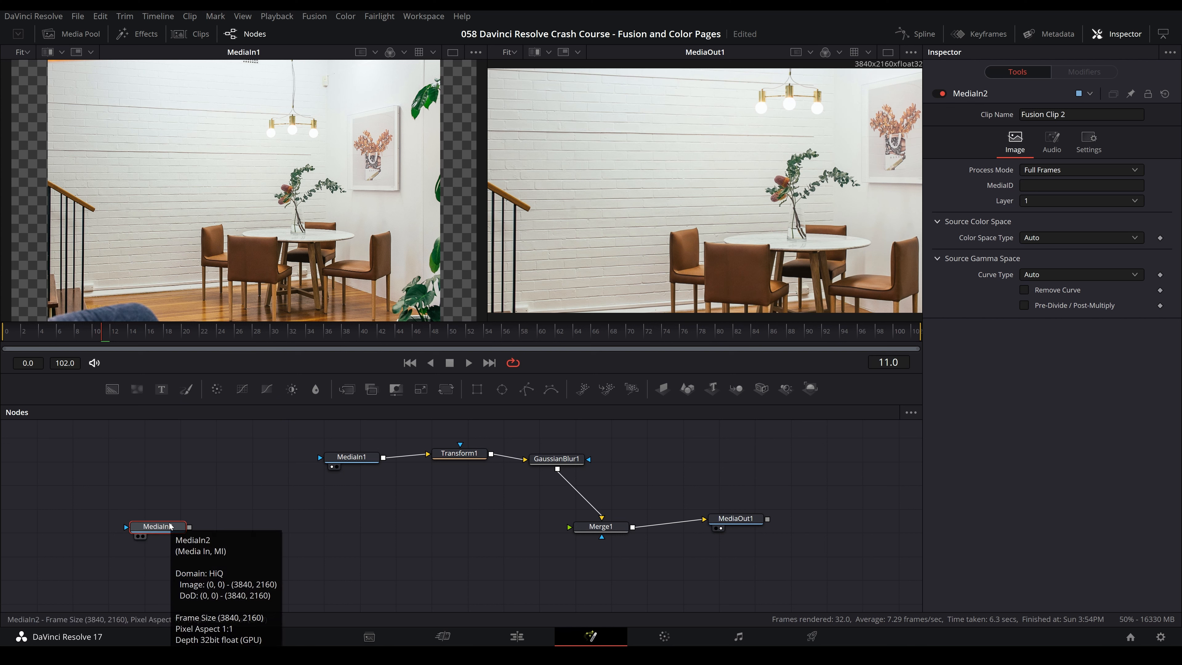
key("shift+space")
type("trans")
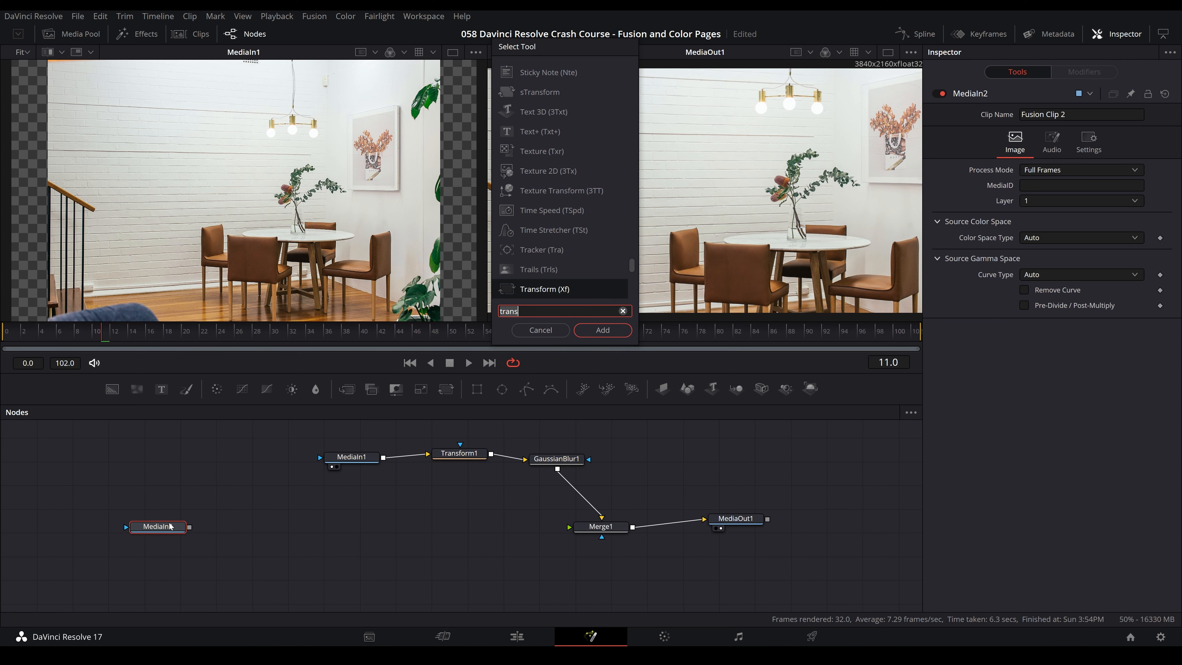
key("BackSpace")
key("BackSpace")
key("BackSpace")
key("BackSpace")
key("BackSpace")
type("keyer")
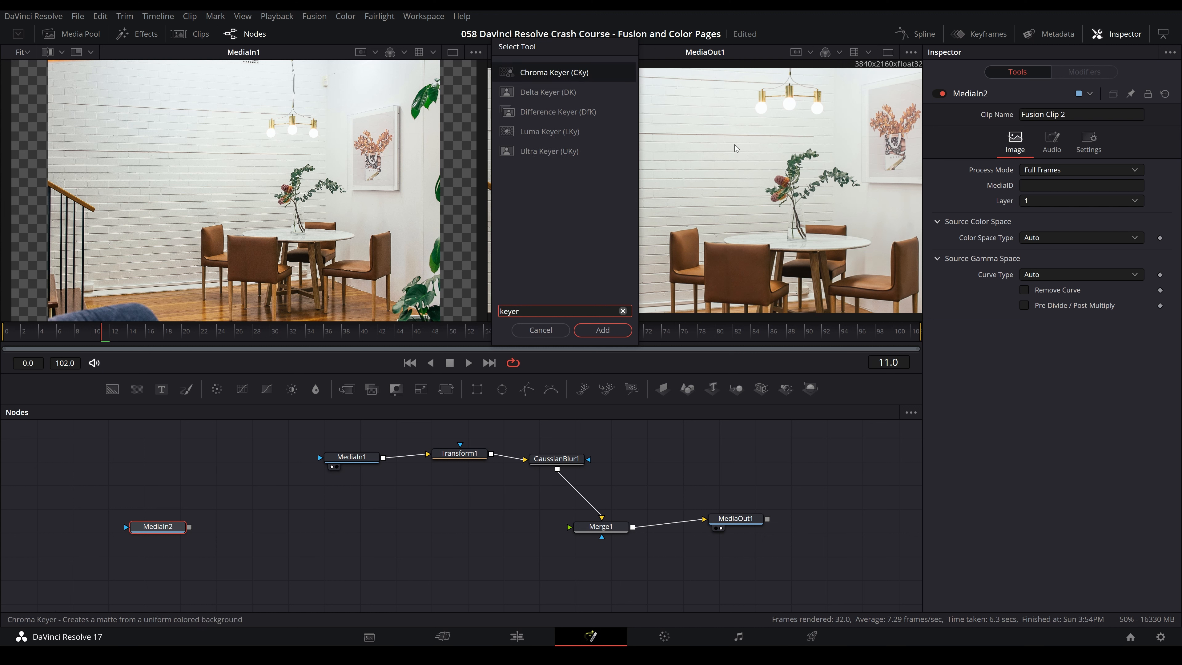
left_click(542, 93)
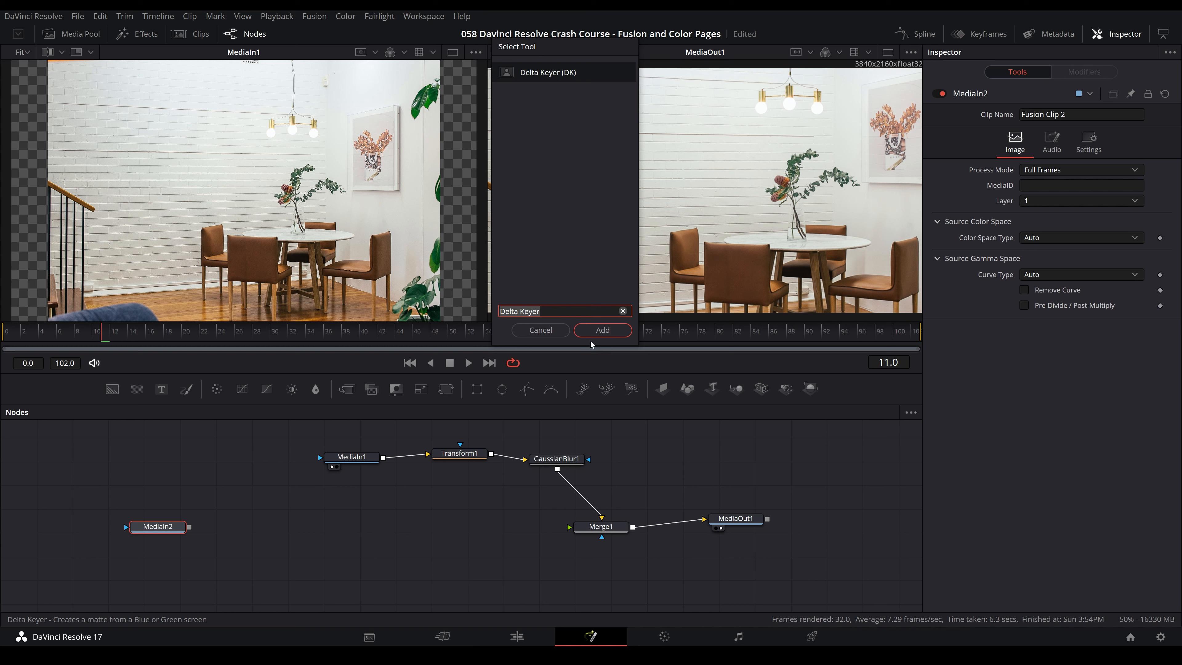
left_click(588, 332)
Align MediaIn2 with the new Delta Keyer node and show MediaIn2 in the first viewer
left_click_drag(246, 522, 253, 526)
left_click_drag(161, 528, 150, 528)
left_click_drag(247, 531, 252, 523)
left_click(140, 533)
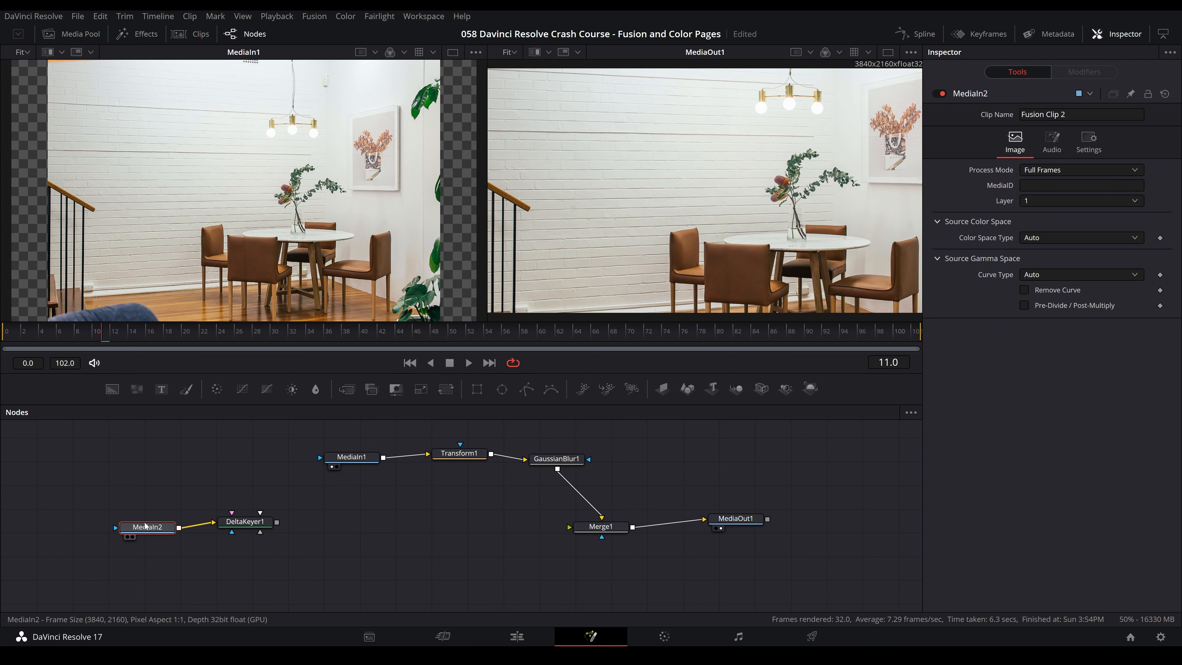
key("1")
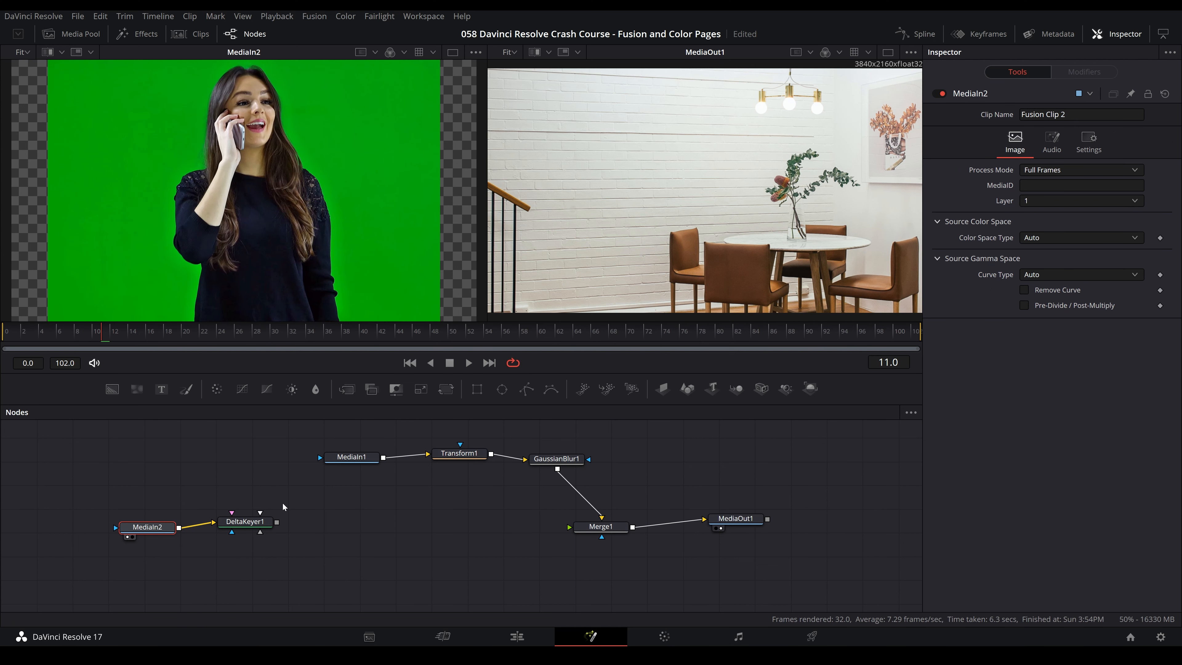
Align MediaIn2 and DeltaKeyer1, and connect DeltaKeyer1's output to Merge1's foreground input
mouse_move(254, 525)
left_mouse_down()
mouse_move(252, 537)
mouse_move(250, 527)
left_mouse_up()
left_click_drag(161, 529, 174, 525)
left_click(256, 523)
left_click_drag(273, 522, 582, 527)
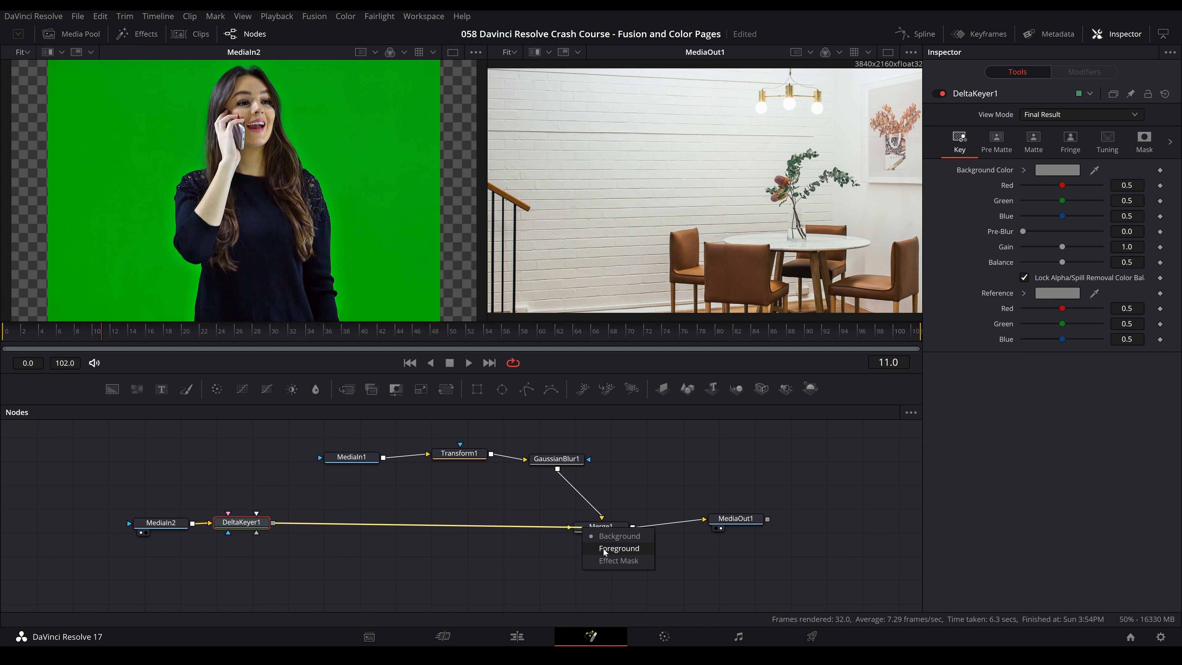
left_click(619, 548)
left_click_drag(242, 522, 256, 517)
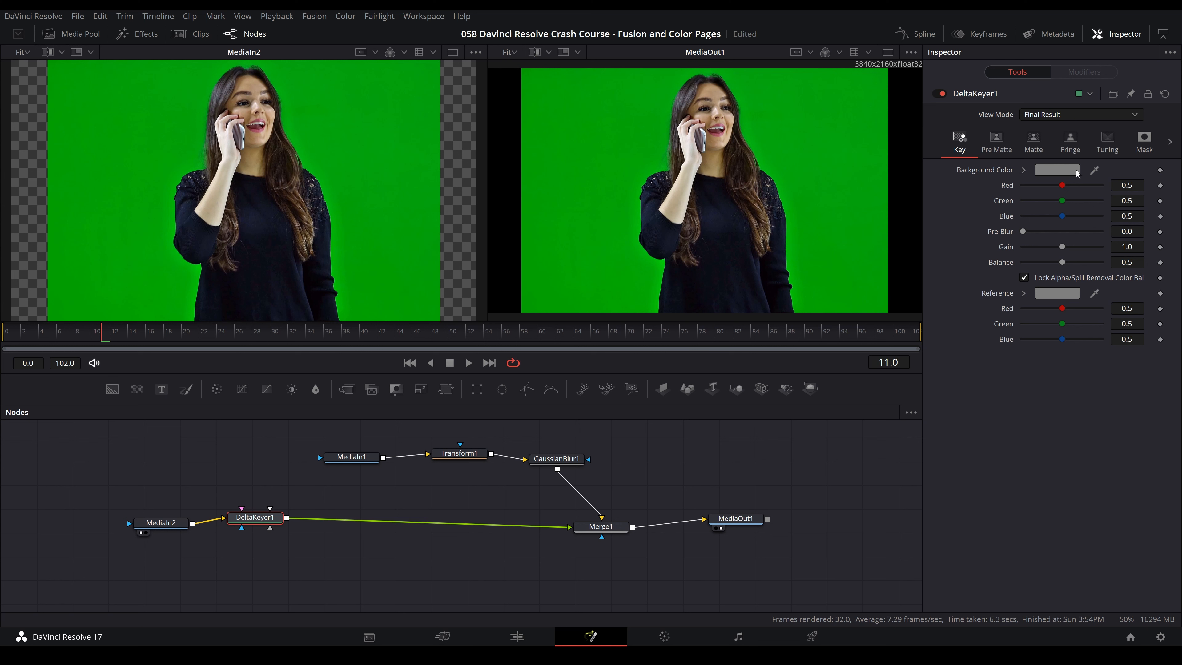
Set DeltaKeyer1's background color to the green #009d08 sampled from the green screen beside the woman
left_click(1056, 172)
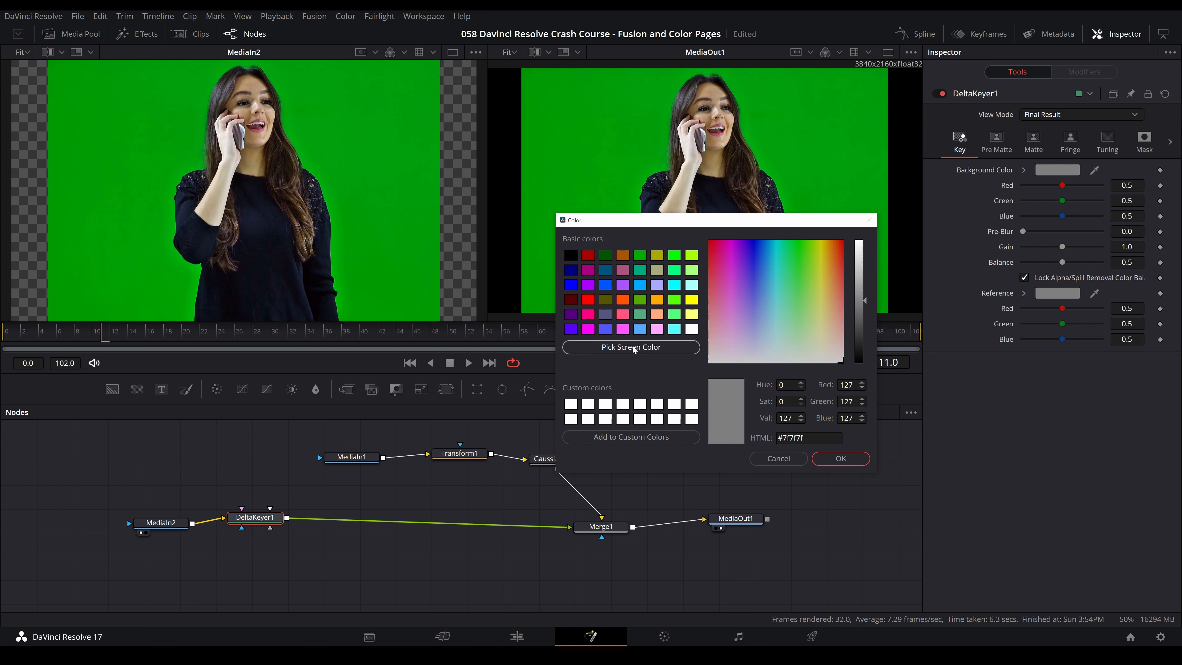
left_click(623, 350)
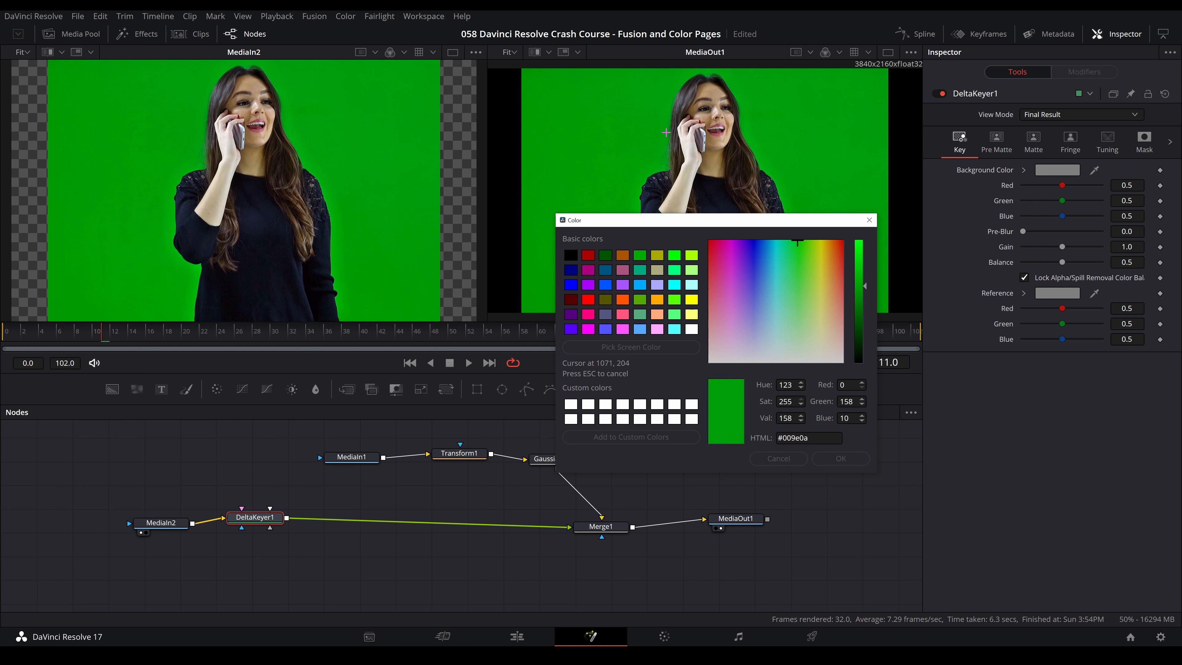
left_click(669, 133)
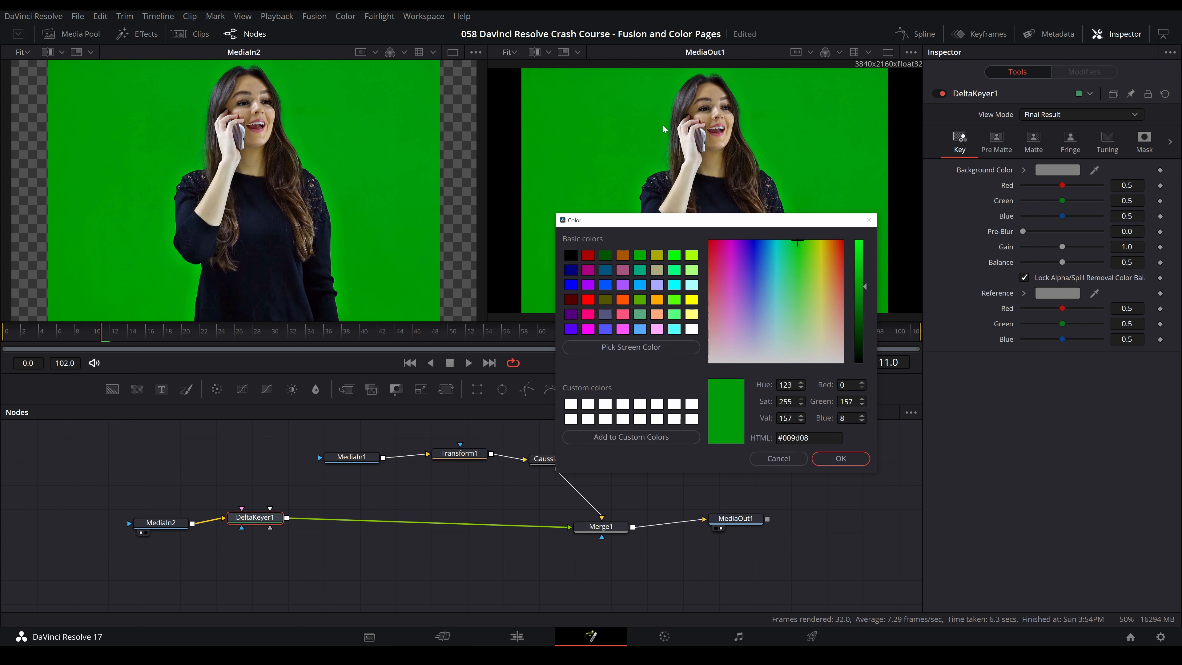
left_click(841, 458)
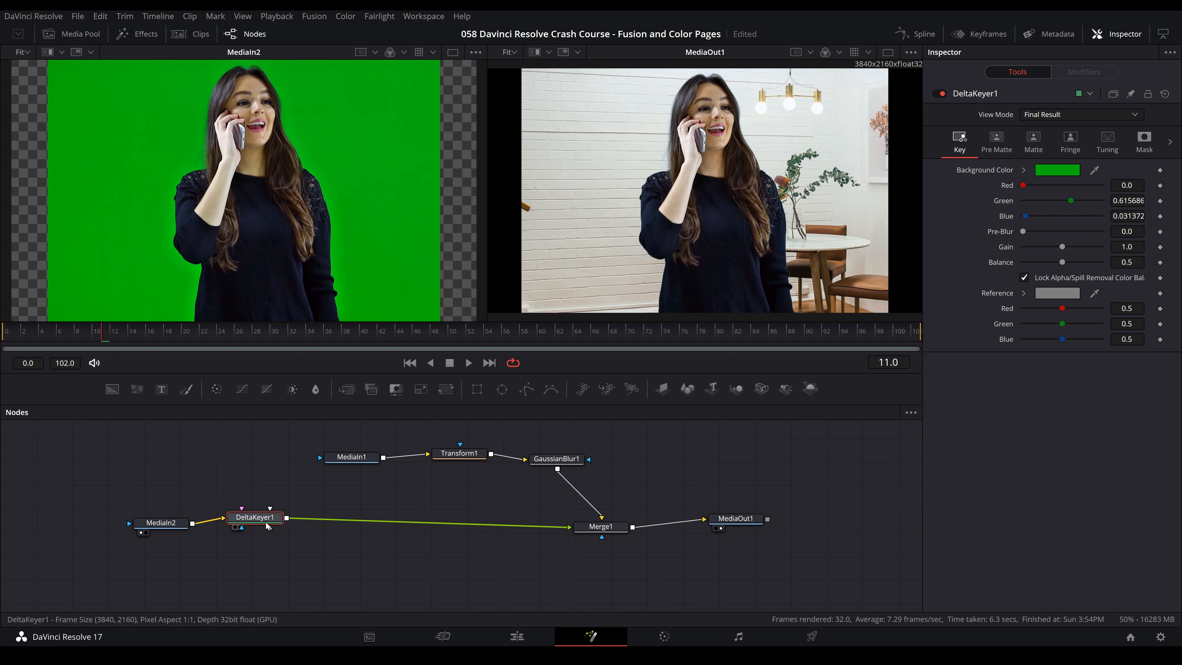
Insert a Crop node between DeltaKeyer1 and Merge1 using the tool search
key("shift+space")
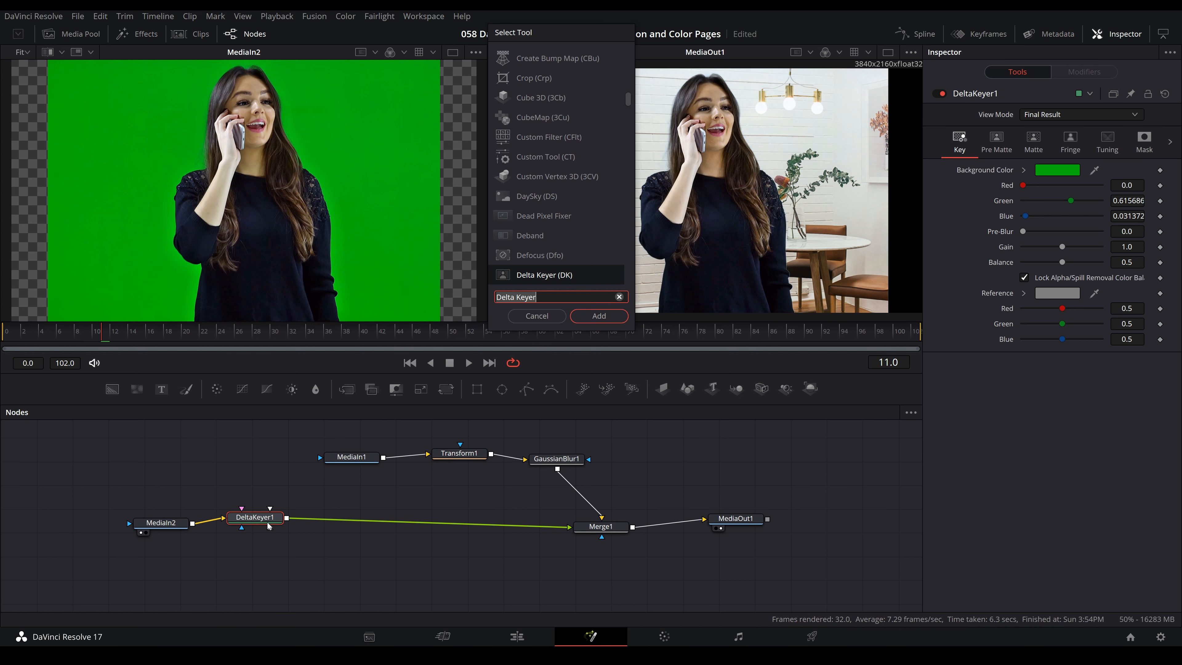
type("crop")
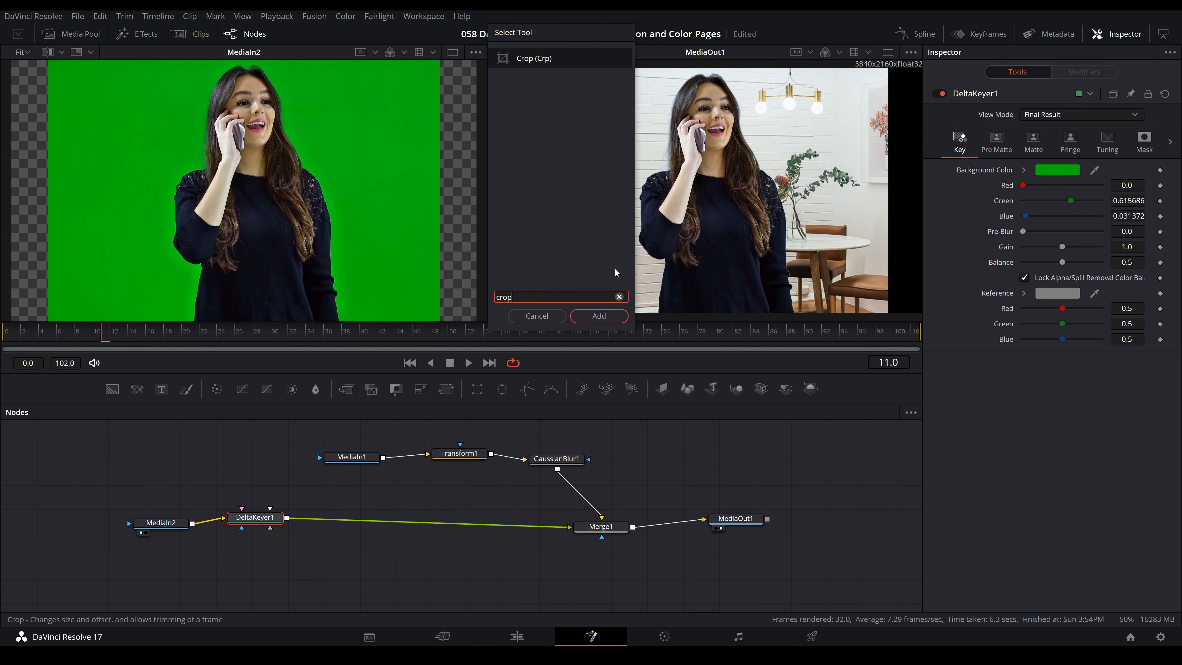
key("Return")
left_click_drag(321, 519, 349, 521)
left_click(251, 519)
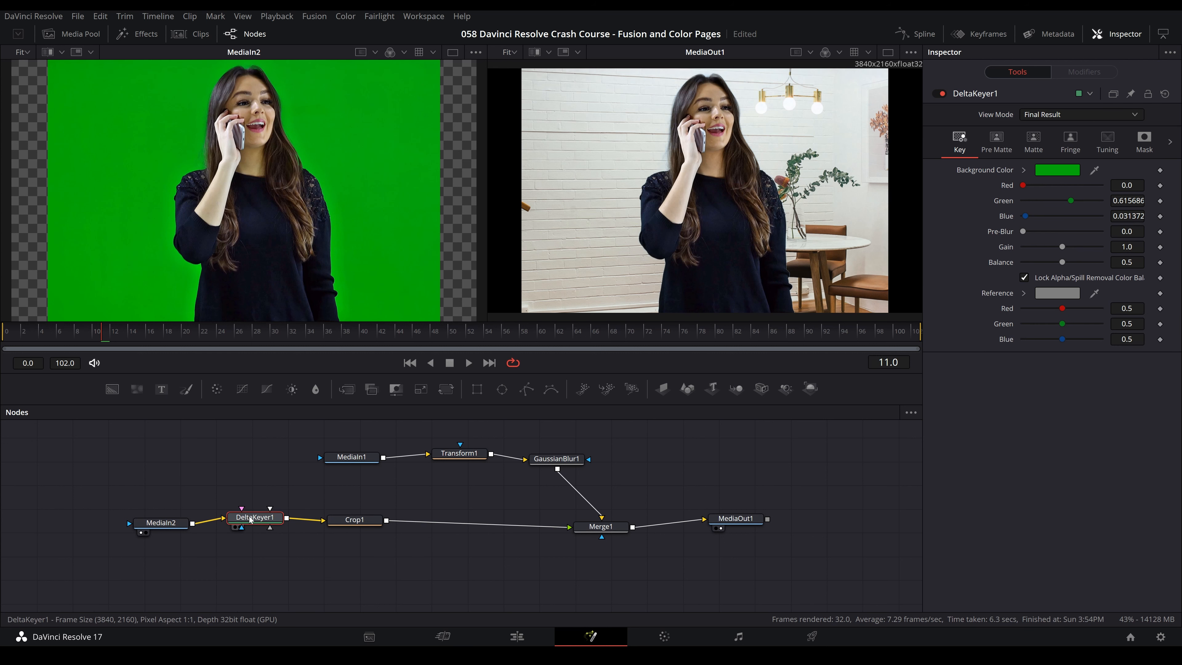
Tidy the placement of Crop1 beside DeltaKeyer1 in the foreground branch
left_click(167, 523)
left_click(257, 524)
left_click(353, 521)
left_click(256, 517)
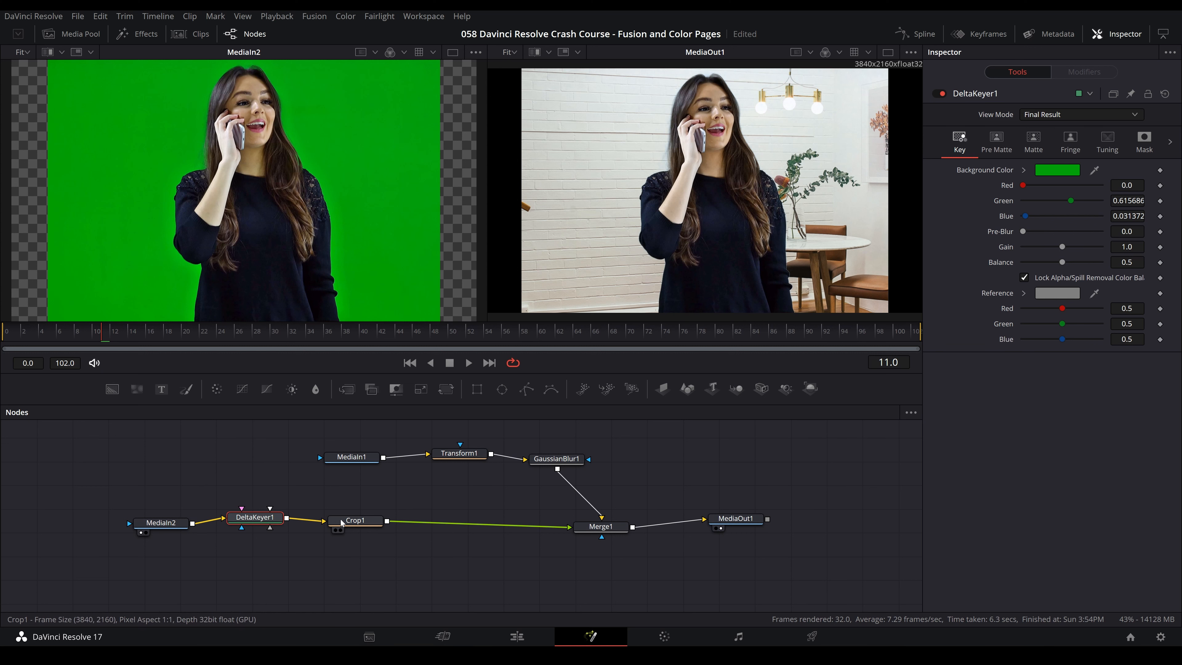
mouse_move(338, 523)
left_mouse_down()
mouse_move(333, 548)
mouse_move(322, 523)
left_mouse_up()
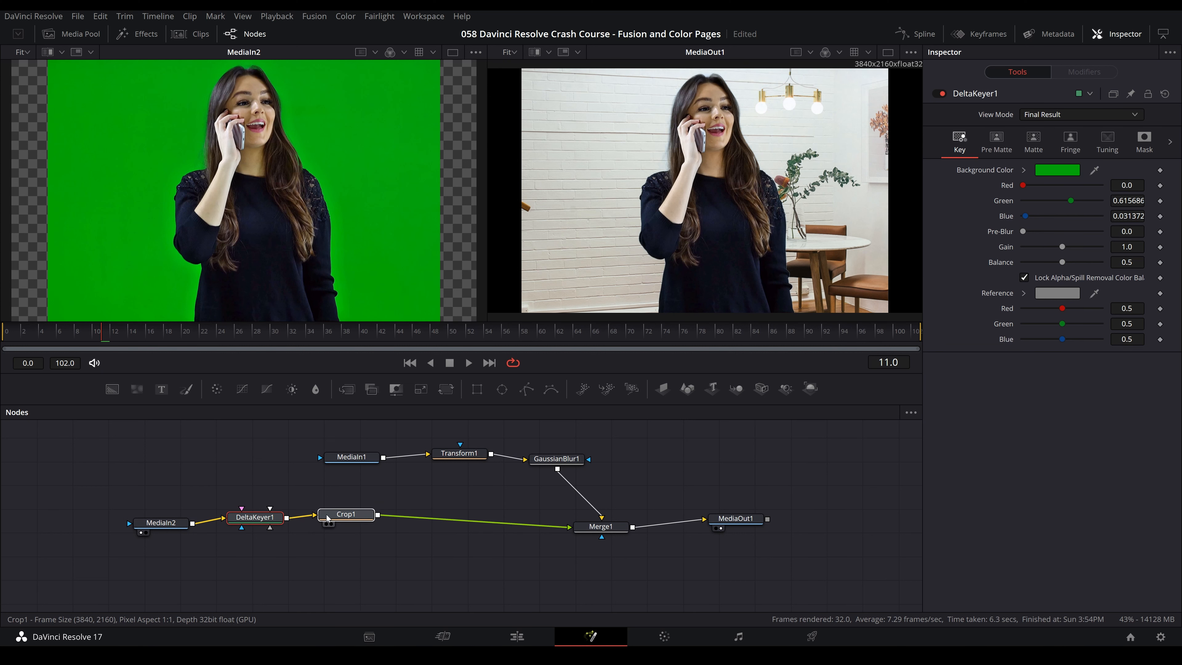
left_click_drag(337, 519, 343, 524)
left_click(262, 523)
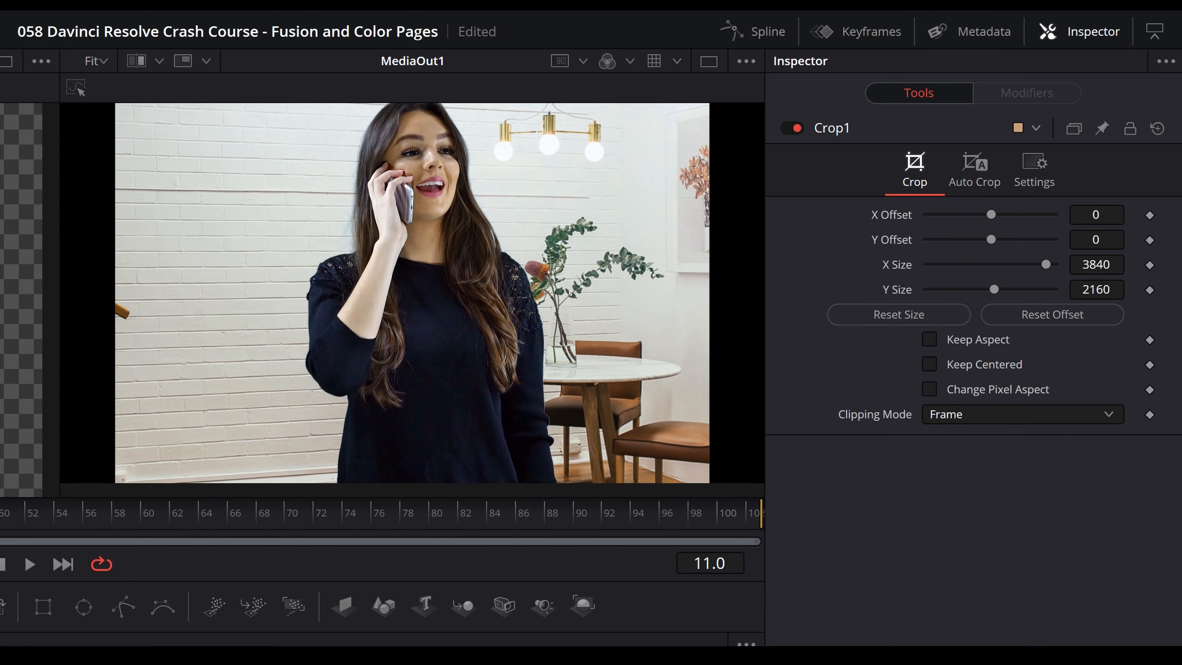
Try adjusting Crop1's X Offset and X Size manually, and undo the change
mouse_move(994, 217)
left_mouse_down()
mouse_move(1035, 212)
mouse_move(903, 211)
mouse_move(991, 199)
left_mouse_up()
left_click_drag(1042, 263, 991, 270)
key("ctrl+z")
Auto-crop the keyed footage in Crop1 and bring up its crop values
left_click(970, 163)
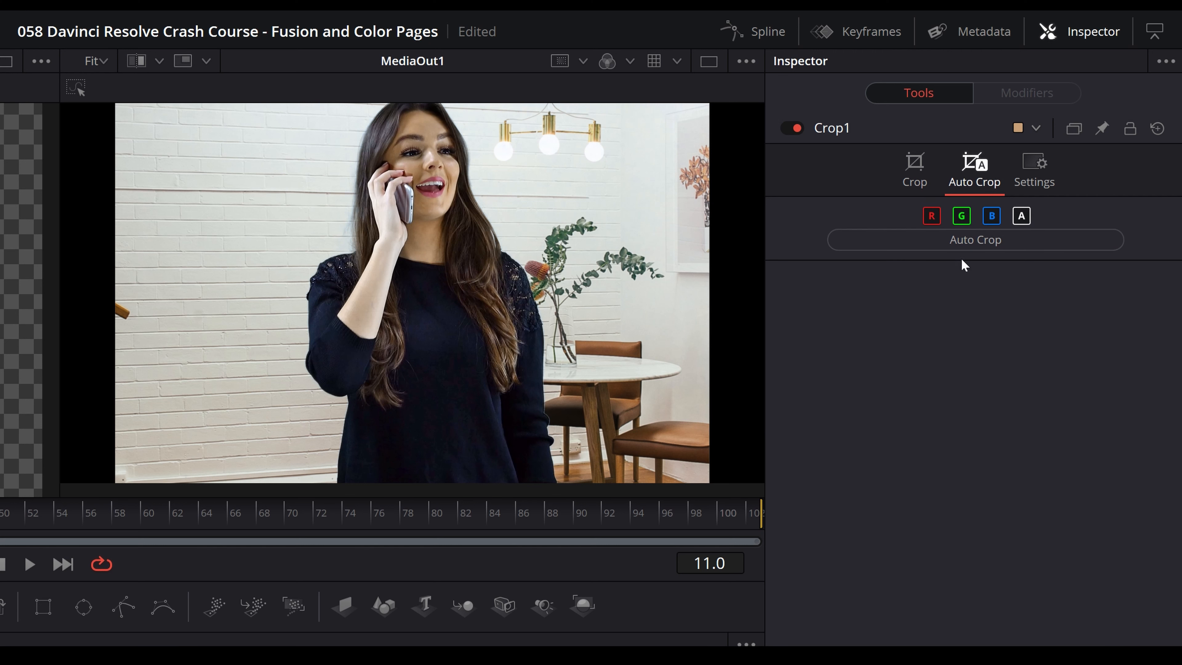
left_click(997, 237)
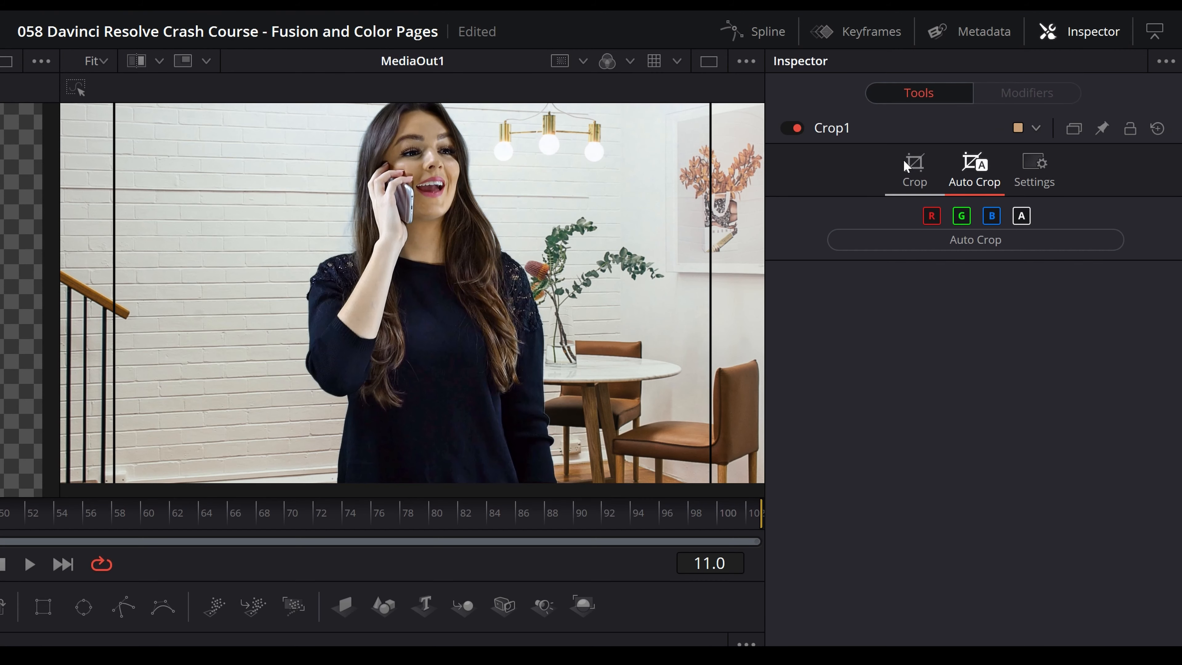
left_click(905, 166)
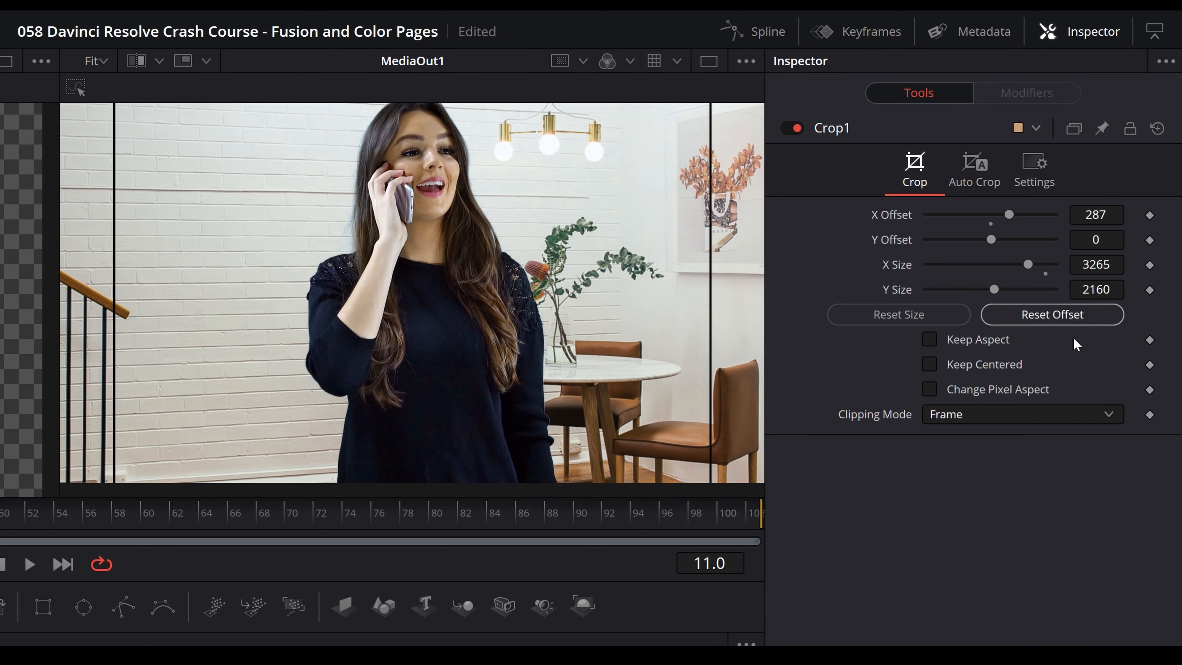
Trim the remaining dark edges by setting Crop1's X Size to 3193 and X Offset to 330, and save the project
left_click_drag(1007, 217, 1006, 219)
left_click_drag(1027, 261, 1024, 260)
left_click_drag(1008, 214, 1012, 213)
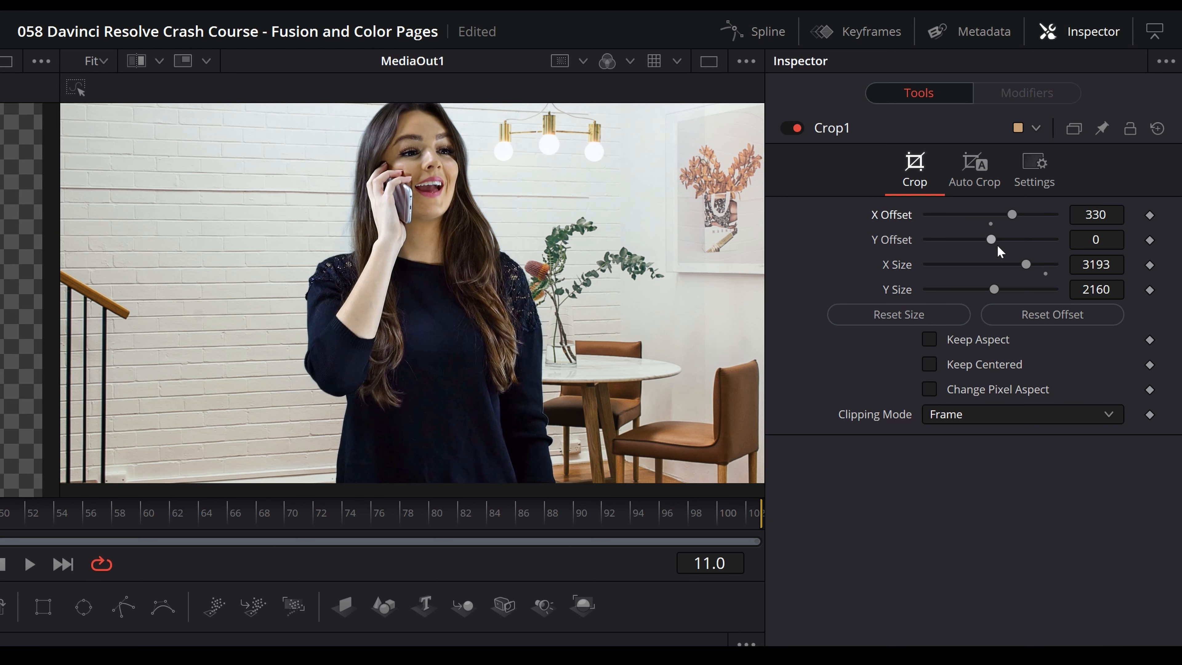
key("ctrl+s")
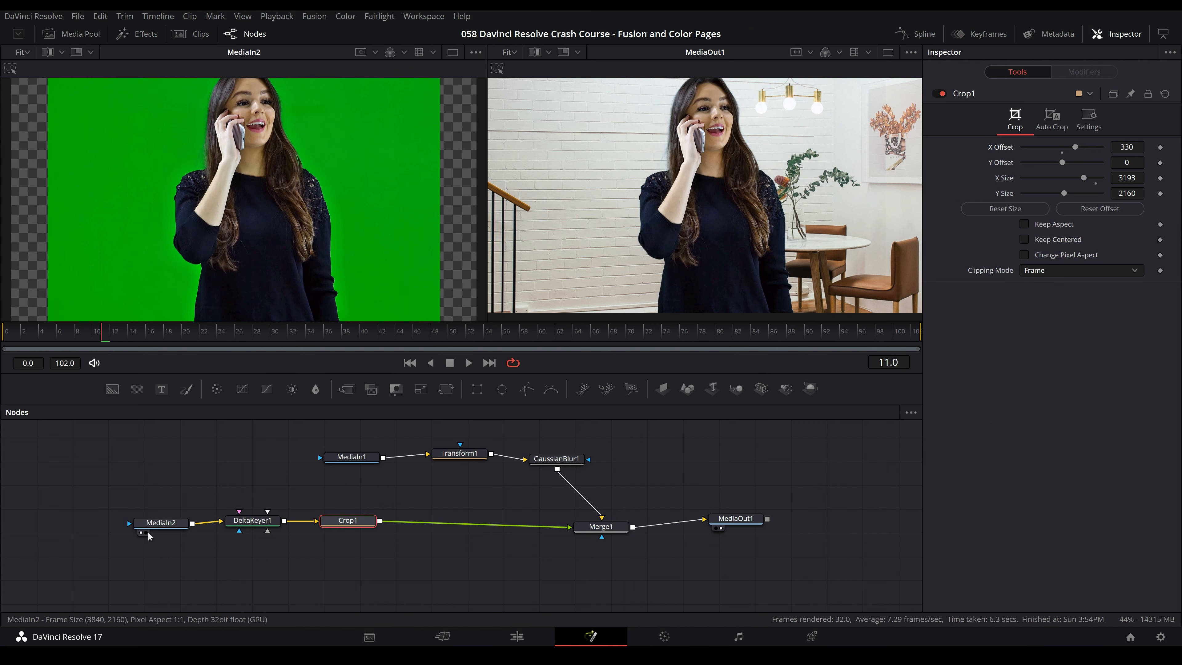
Review the MediaIn2, DeltaKeyer1 and Crop1 nodes in turn, and shift Crop1 slightly closer to DeltaKeyer1
left_click(154, 524)
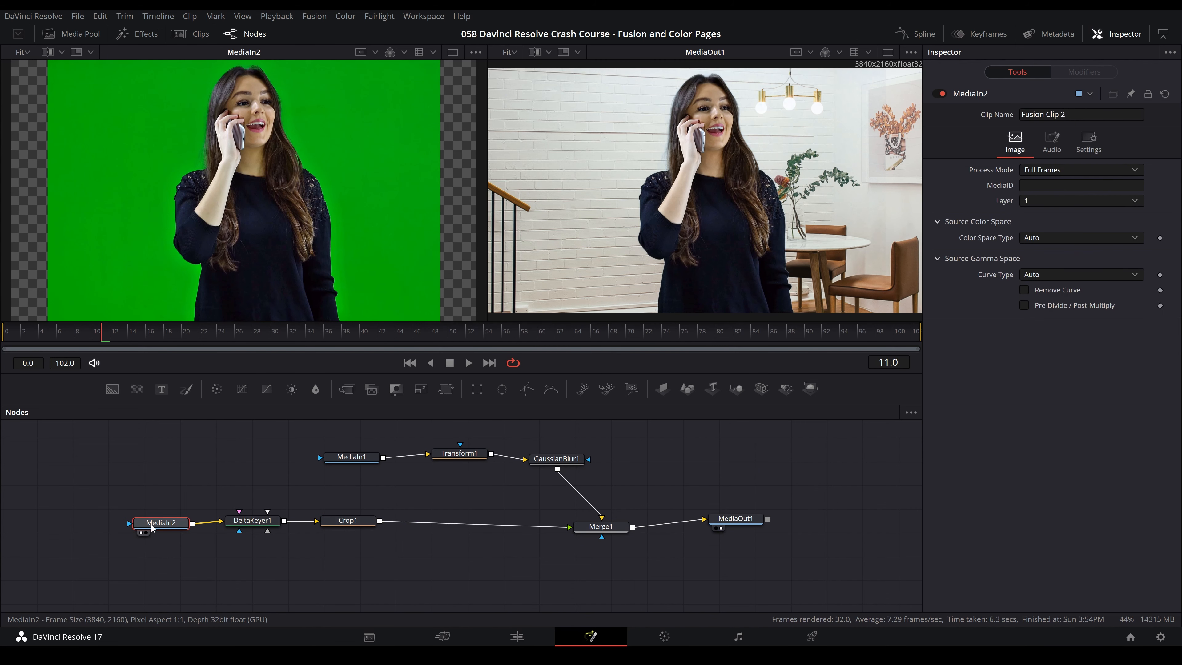
left_click(254, 525)
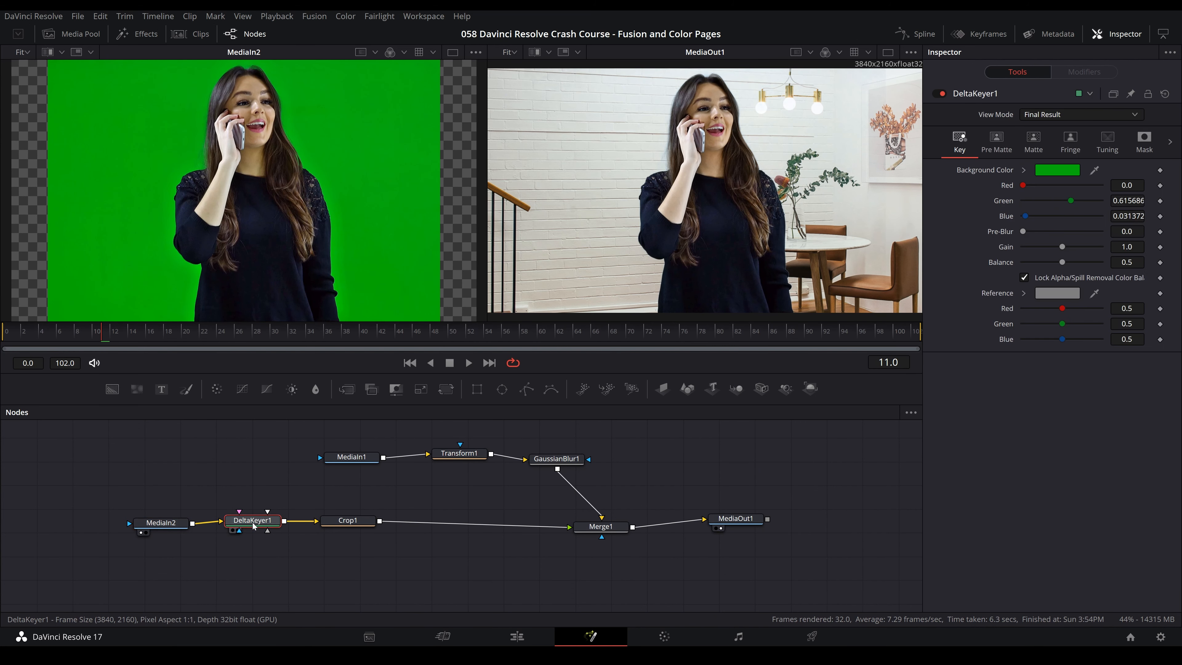
left_click(346, 523)
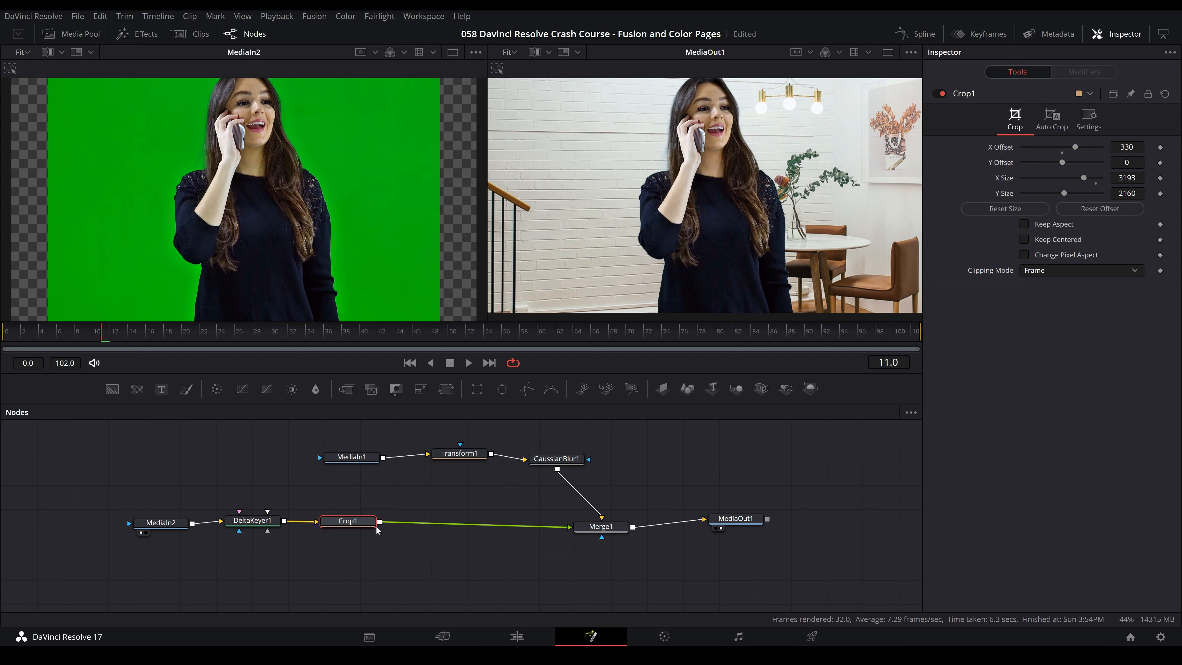
left_click_drag(350, 523, 342, 527)
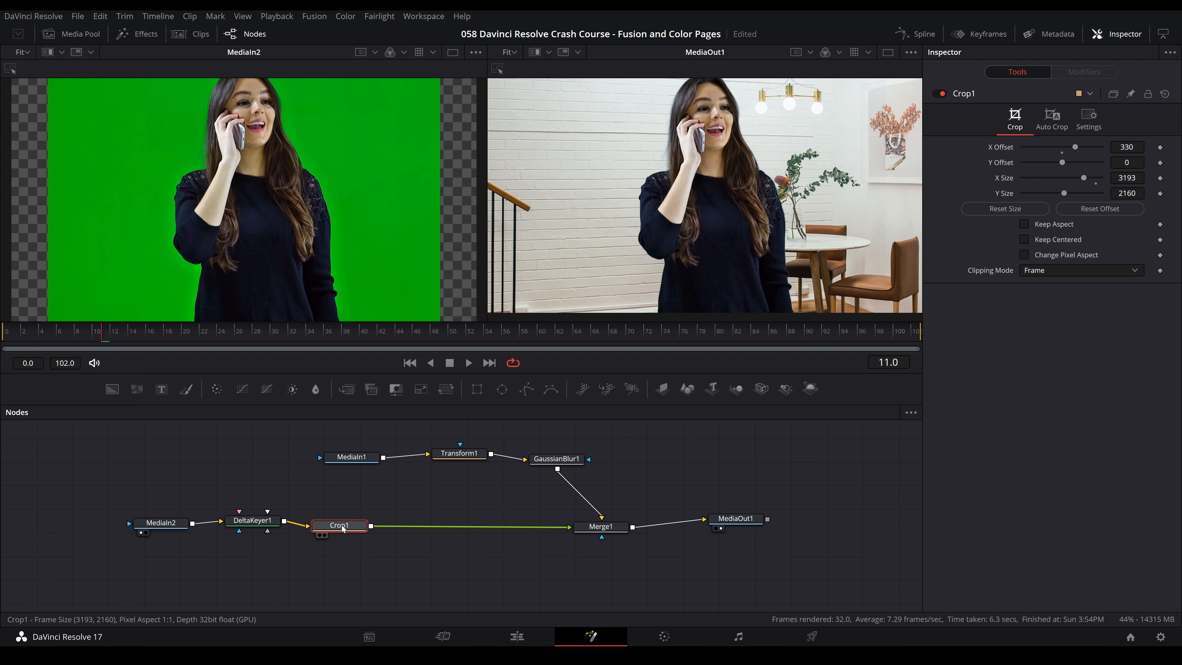
Insert a Transform node after Crop1 using the tool search, and shift the whole foreground branch farther from Merge1
key("shift+space")
type("crop")
key("BackSpace")
key("BackSpace")
key("BackSpace")
key("BackSpace")
type("trans")
left_click(610, 300)
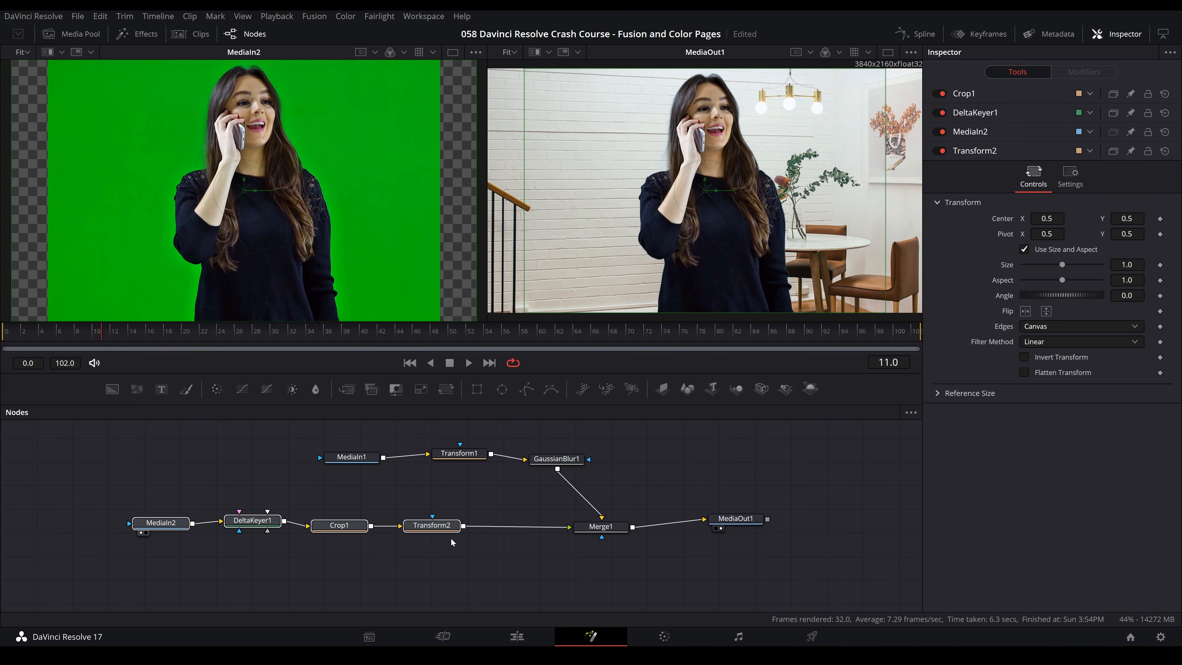
left_click_drag(444, 521, 411, 524)
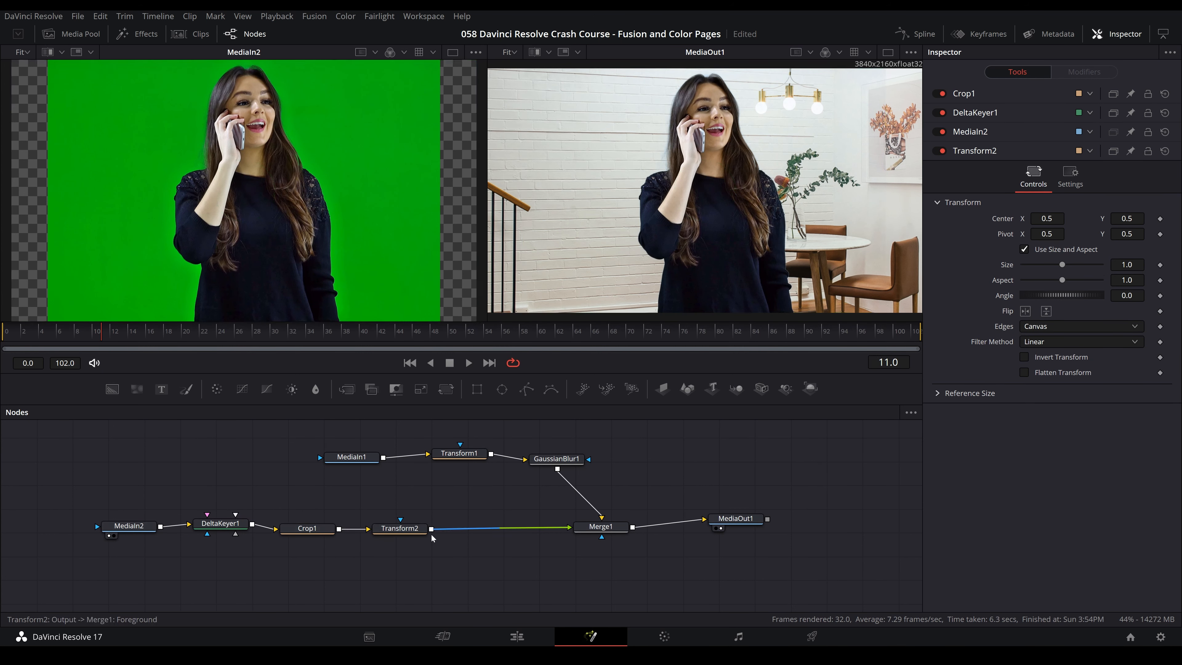
Move the woman toward the staircase by setting Transform2's Center to X 0.283 and Y 0.491
left_click(411, 528)
left_click_drag(1047, 161, 918, 161)
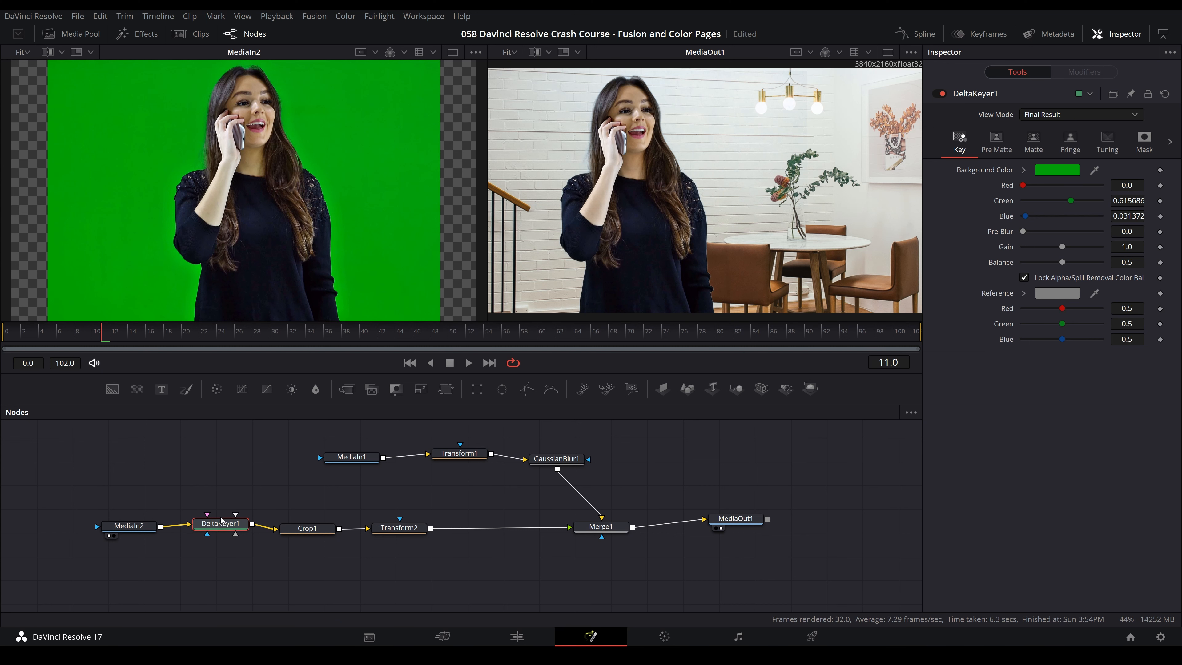
Show DeltaKeyer1 in the first viewer and switch its View Mode to Matte
key("1")
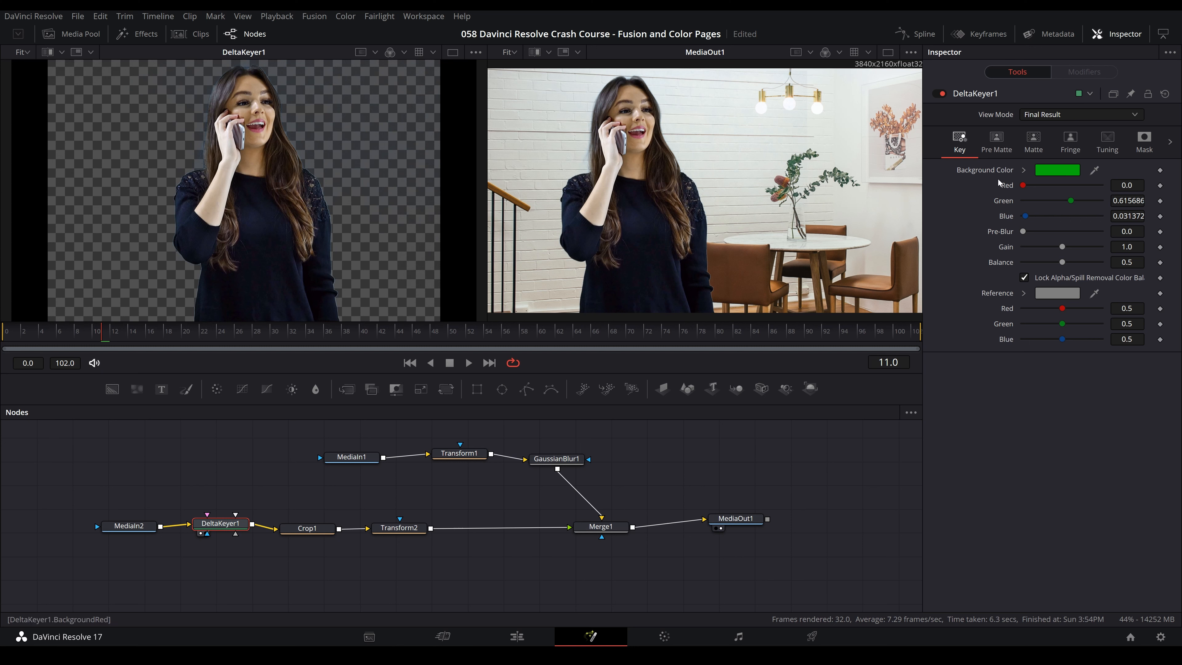
left_click(1074, 113)
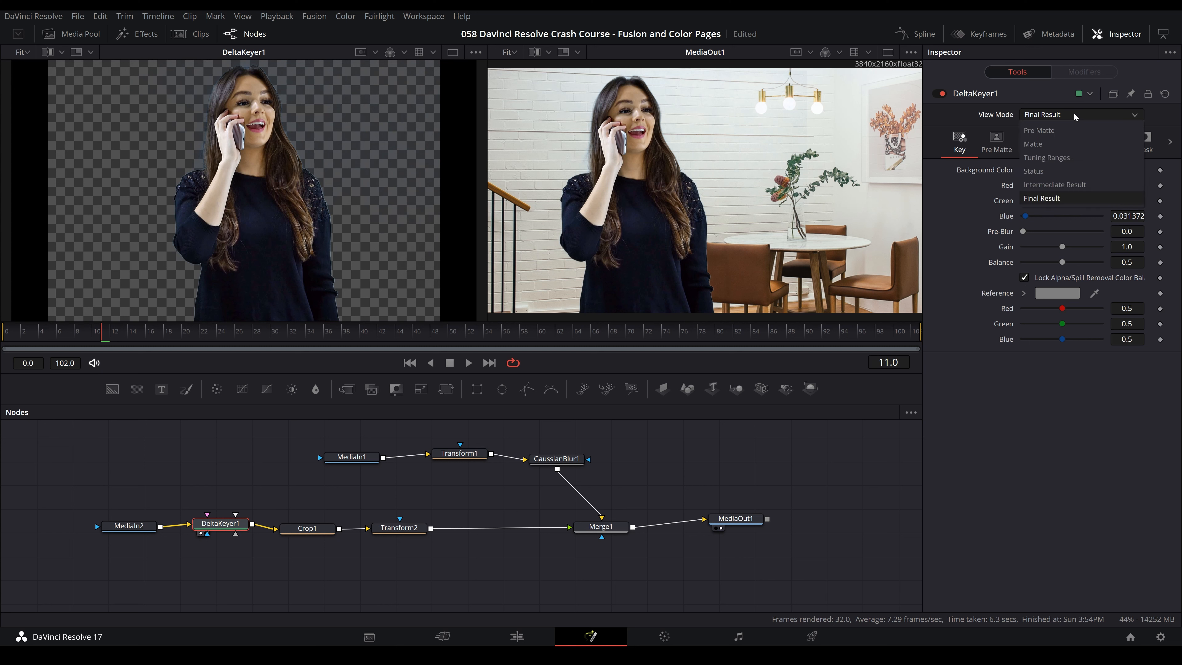
left_click(1067, 144)
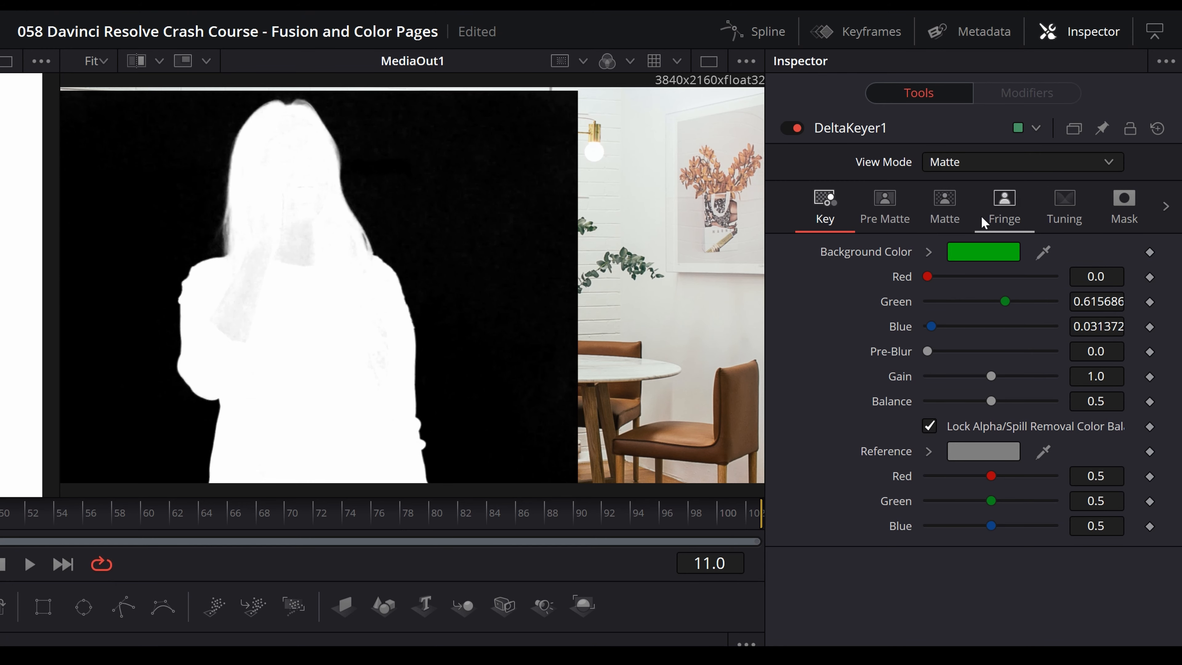
Examine DeltaKeyer1's Pre Matte, Matte, Fringe, Tuning and Mask settings, ending on the Matte controls
left_click(953, 213)
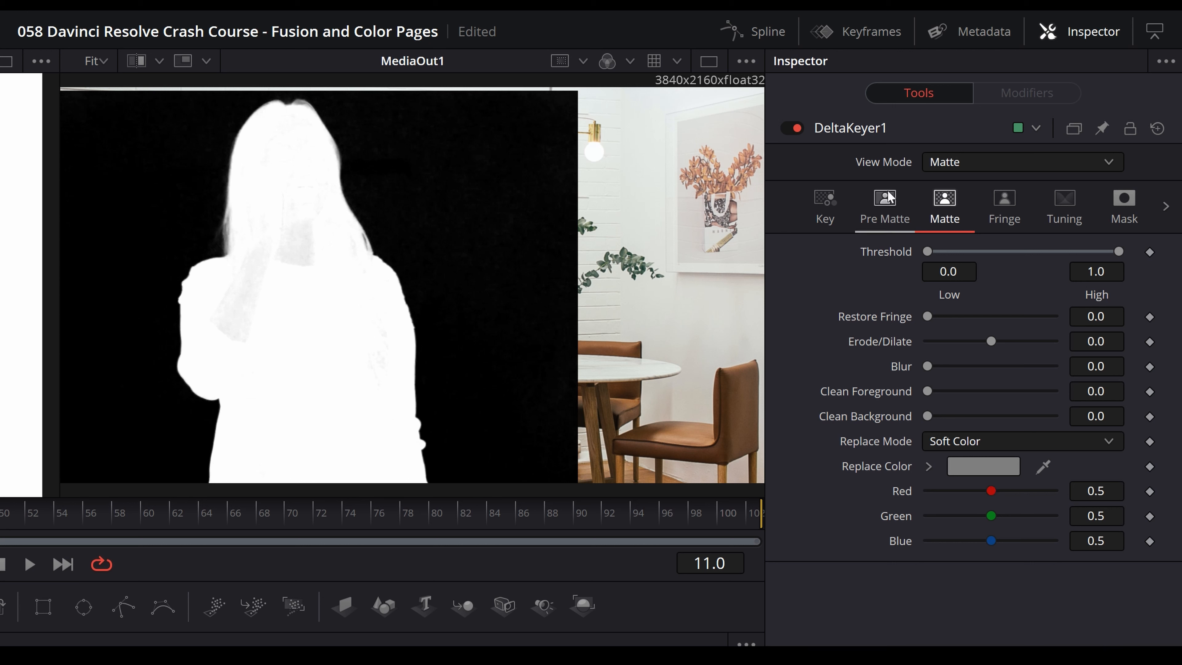
left_click(884, 200)
left_click(944, 201)
left_click(1001, 203)
left_click(1053, 204)
left_click(1003, 206)
left_click(905, 198)
left_click(944, 200)
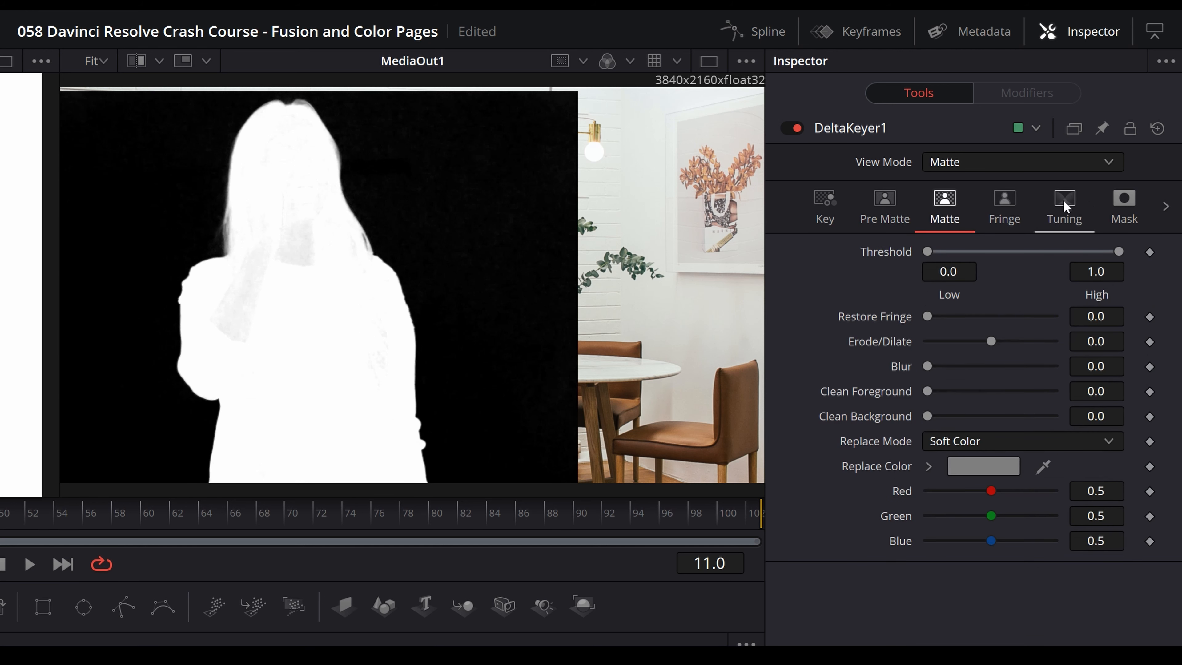
left_click(1123, 200)
left_click(962, 190)
left_click(907, 198)
left_click(945, 200)
Clean up the matte with Threshold High 0.55, Blur 0.00079, Clean Foreground 0.00717 and Clean Background 0.00787
left_click_drag(1118, 251, 1037, 252)
left_click(1007, 316)
left_click_drag(1010, 314, 923, 322)
left_click_drag(991, 342, 932, 366)
left_click(990, 350)
left_click_drag(927, 391, 1018, 392)
left_click_drag(927, 416, 1027, 416)
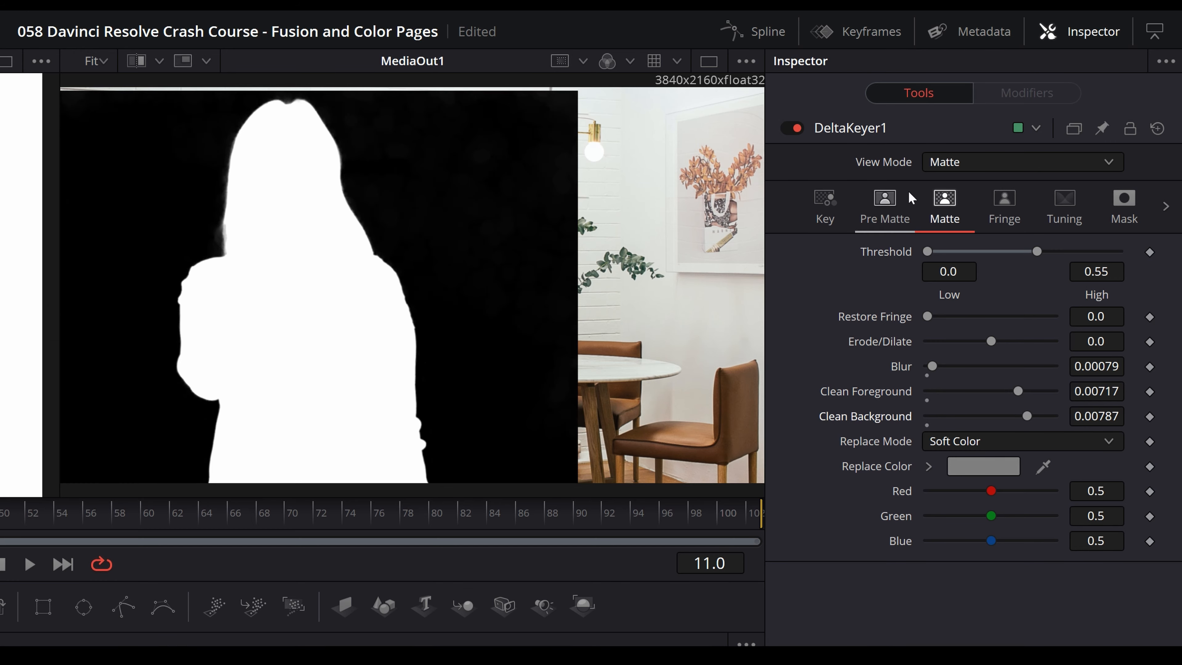
Switch DeltaKeyer1's View Mode to Final Result and fine-tune Threshold High to 0.572, Erode/Dilate to -0.00114 and Blur to 0.00096
left_click(980, 162)
left_click(980, 219)
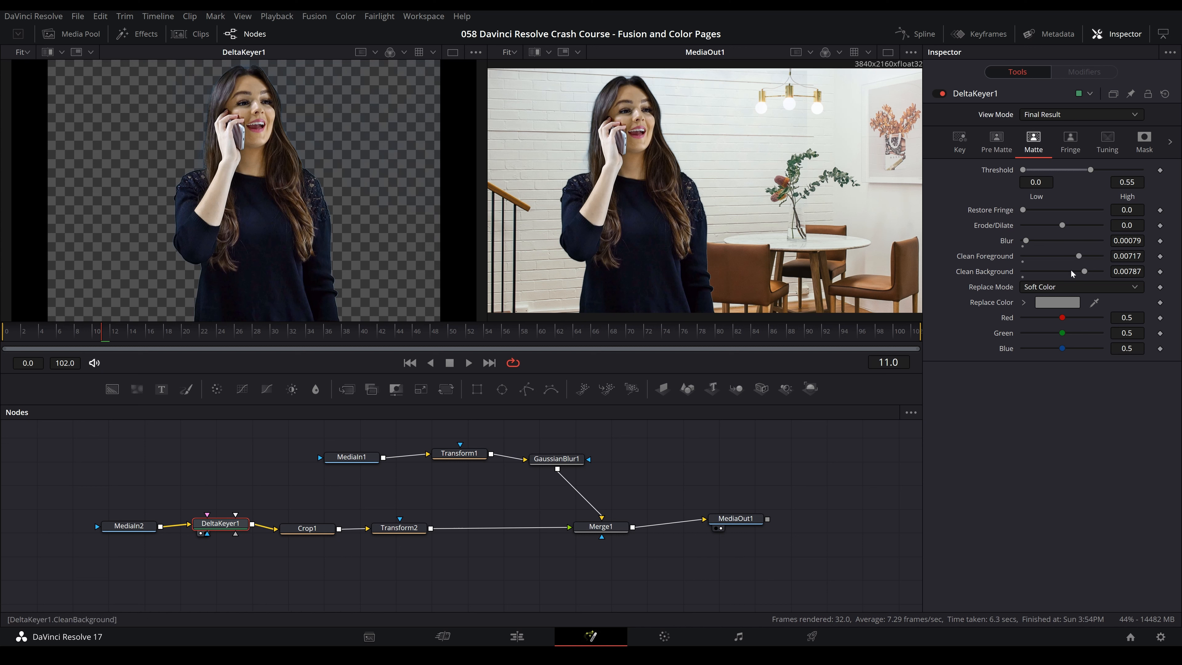
left_click_drag(1028, 243, 1026, 240)
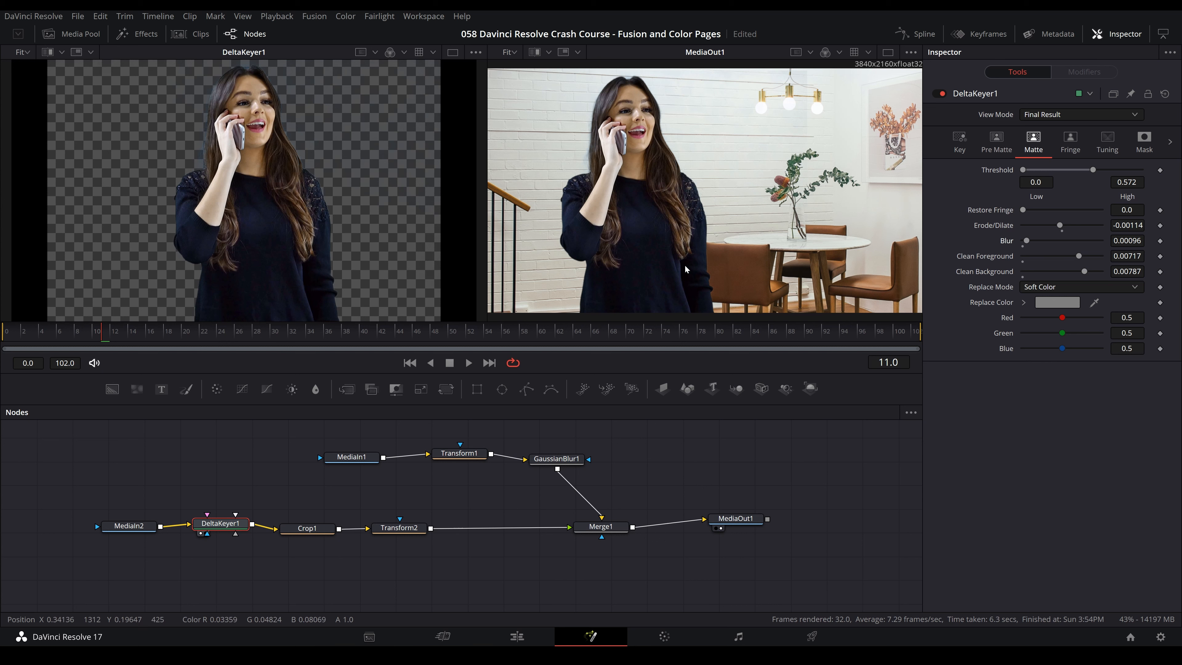
Add a Color Corrector node directly after Transform2, ahead of Merge1
left_click(402, 529)
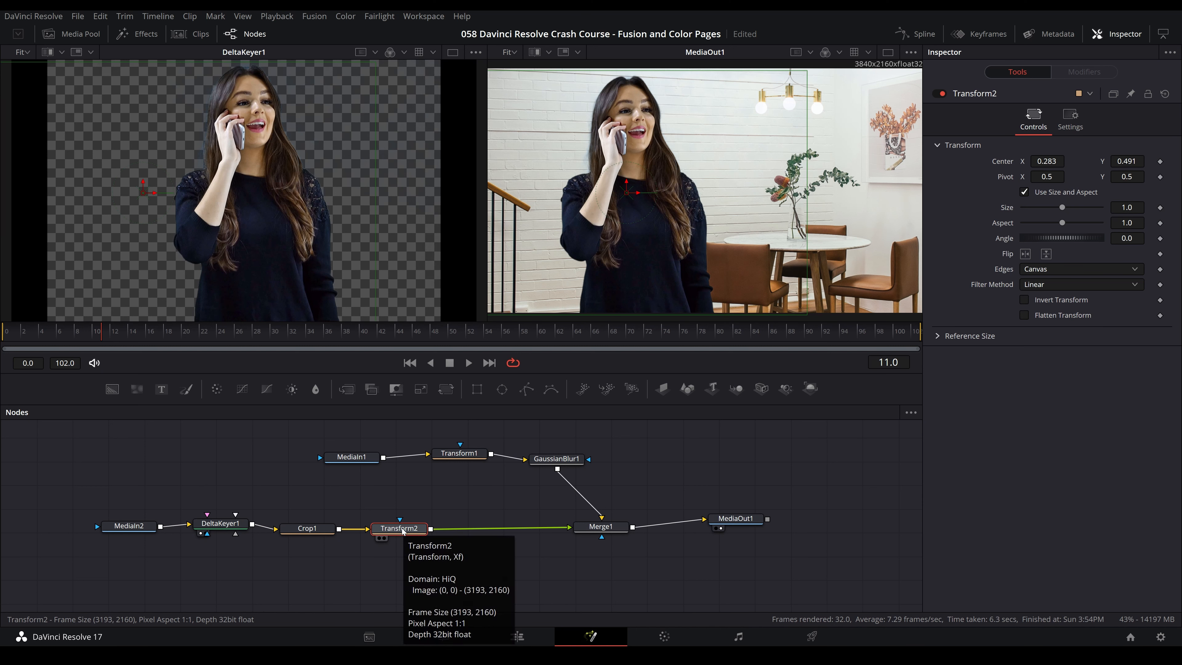
key("shift+space")
type("trans")
key("BackSpace")
key("BackSpace")
key("BackSpace")
key("BackSpace")
key("BackSpace")
type("color")
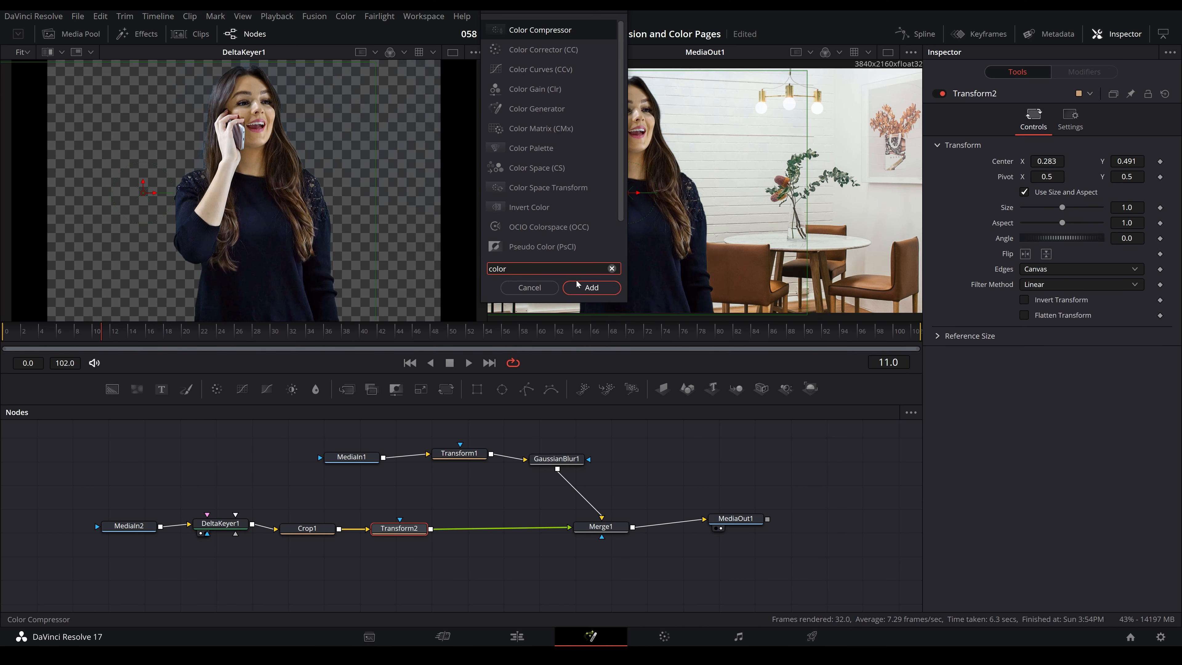
left_click(547, 49)
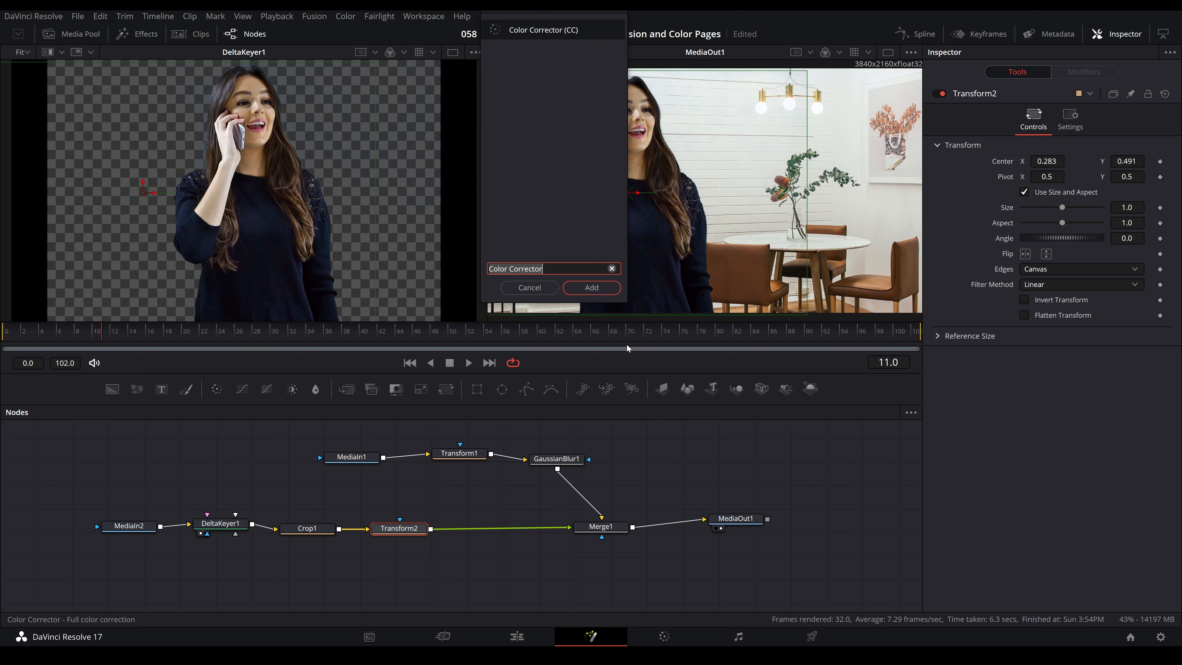
left_click(591, 288)
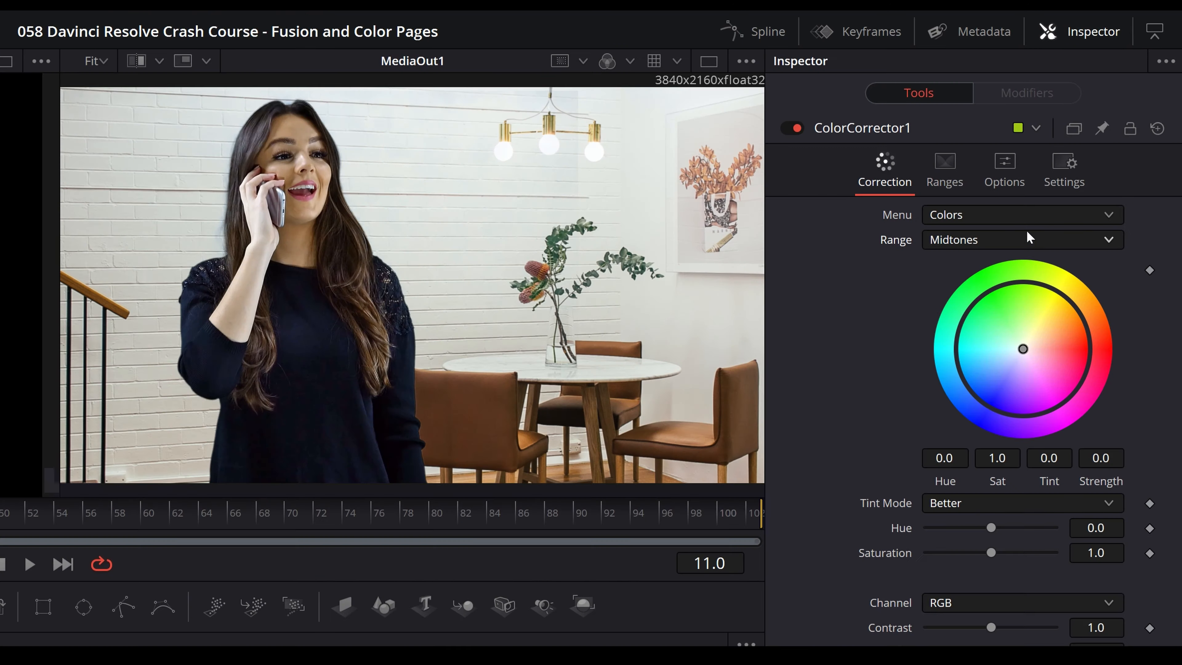
Shift ColorCorrector1's midtones slightly toward pink and its highlights toward blue, with Highlights Tint about 0.656 and Strength 0.0273
left_click(1068, 162)
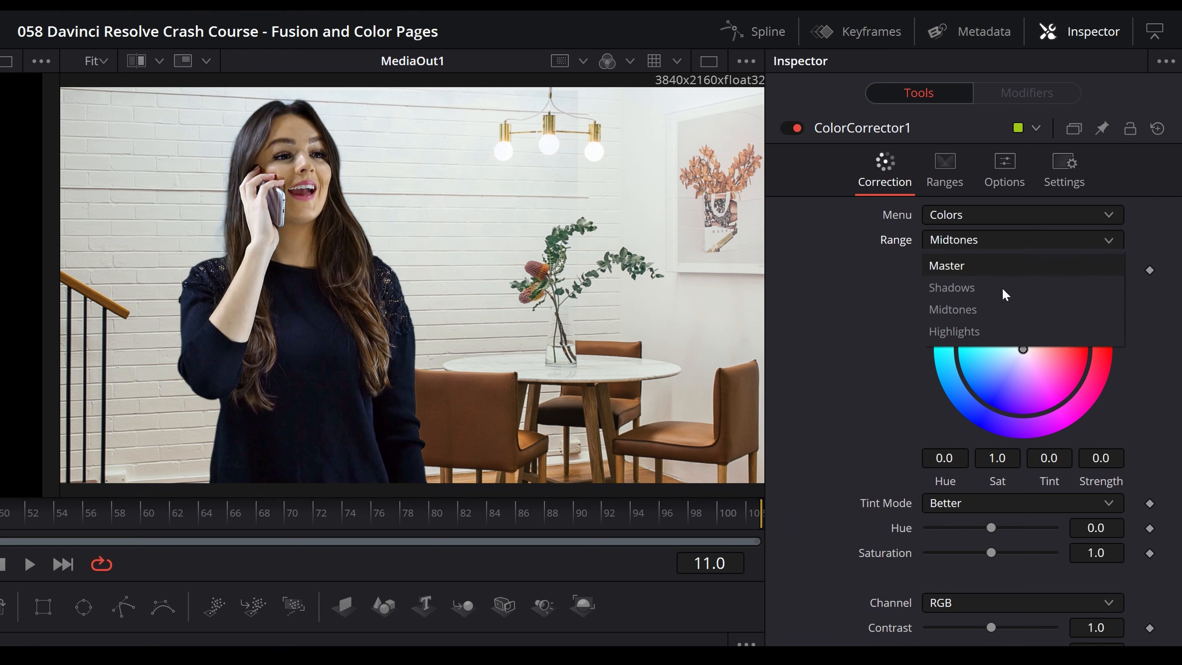
left_click(1065, 205)
left_click_drag(1022, 349, 1047, 348)
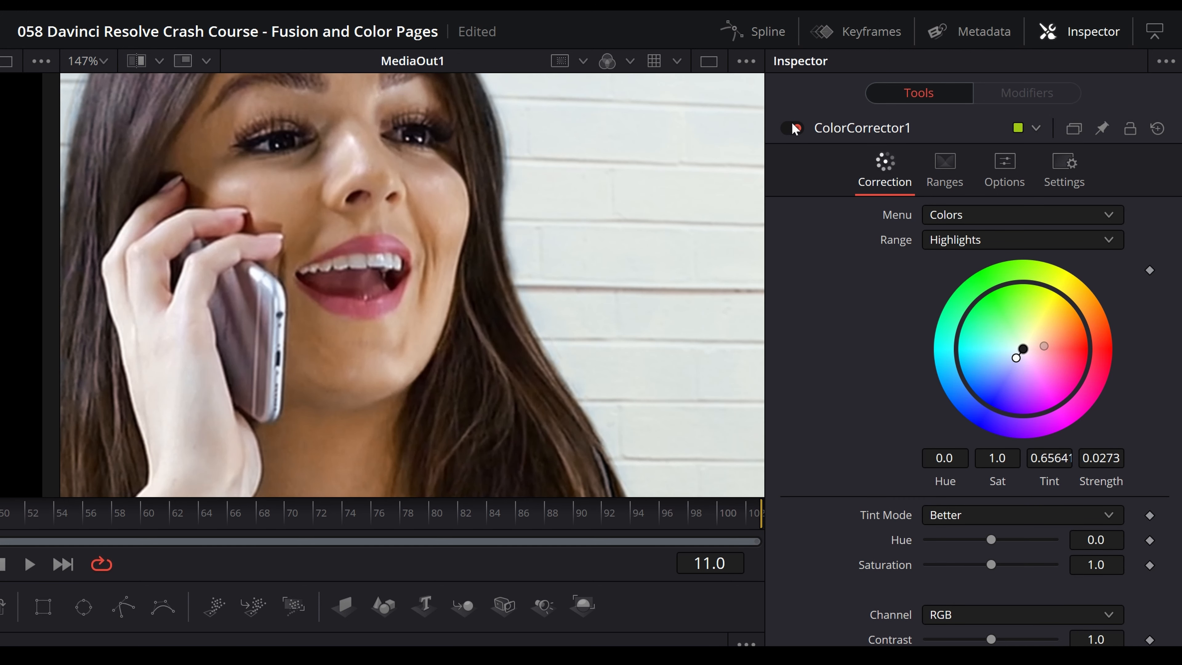
Compare the woman's skin tones with ColorCorrector1 disabled and enabled, then fit the whole composite in the MediaOut1 viewer
left_click(792, 125)
left_click(793, 125)
left_click(793, 128)
left_click(792, 125)
left_click(792, 125)
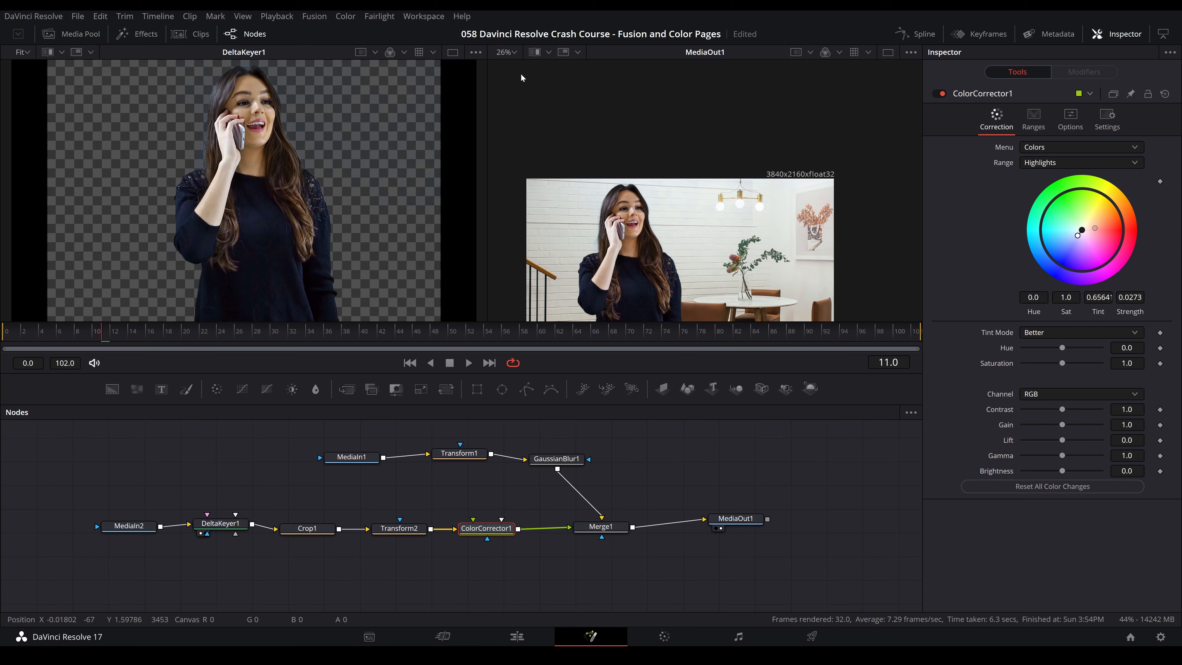
key("ctrl+f")
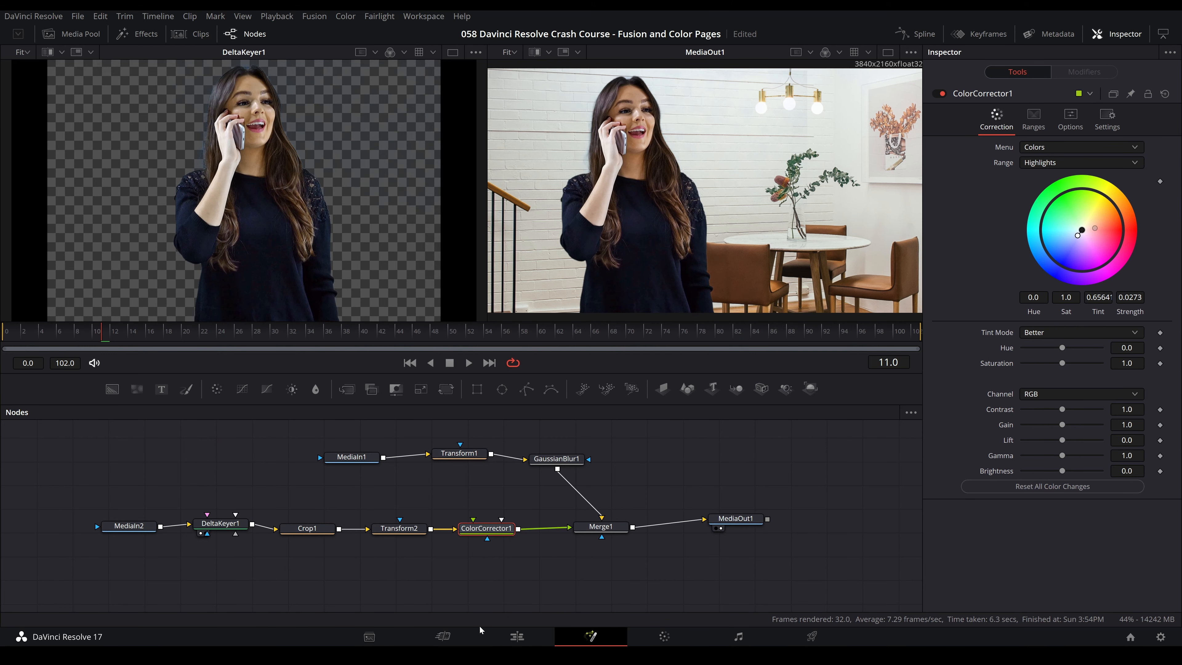
Return to the Edit page and play back Fusion Clip 2 on the timeline to review the composite
left_click(520, 636)
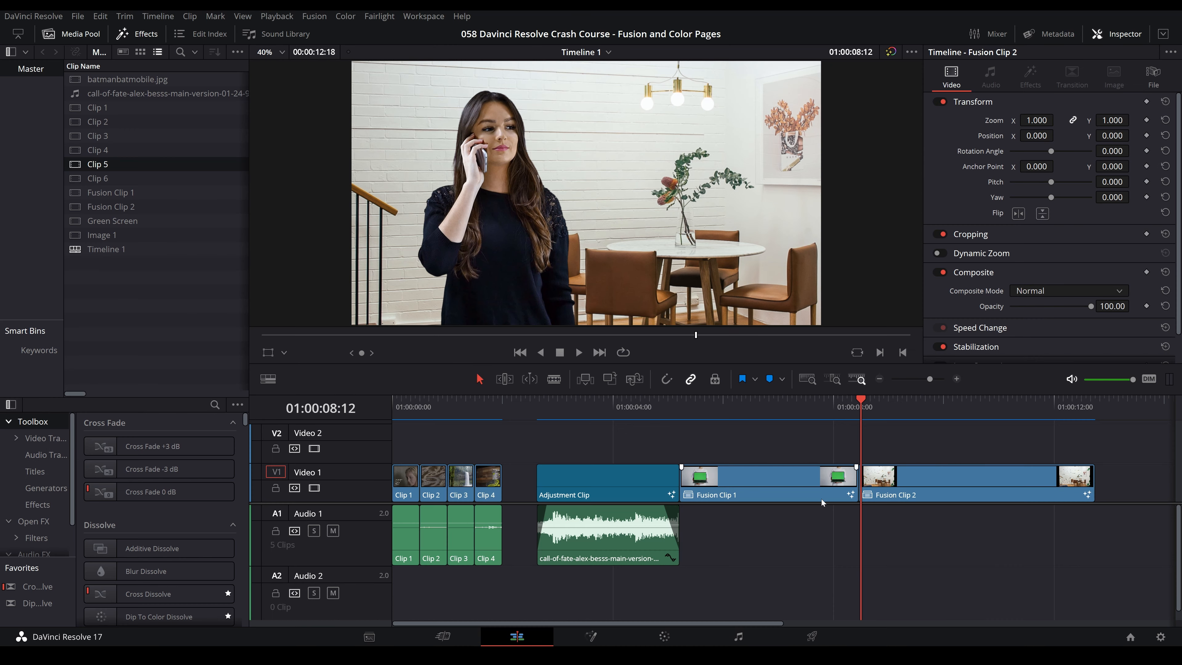
key("space")
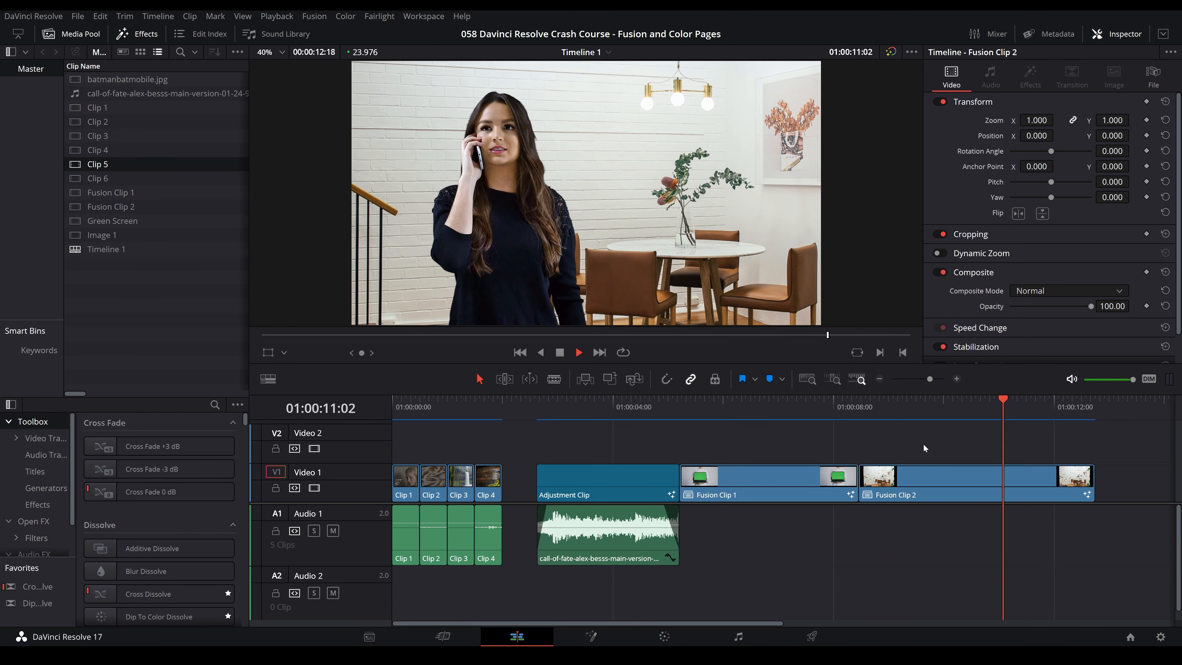
key("space")
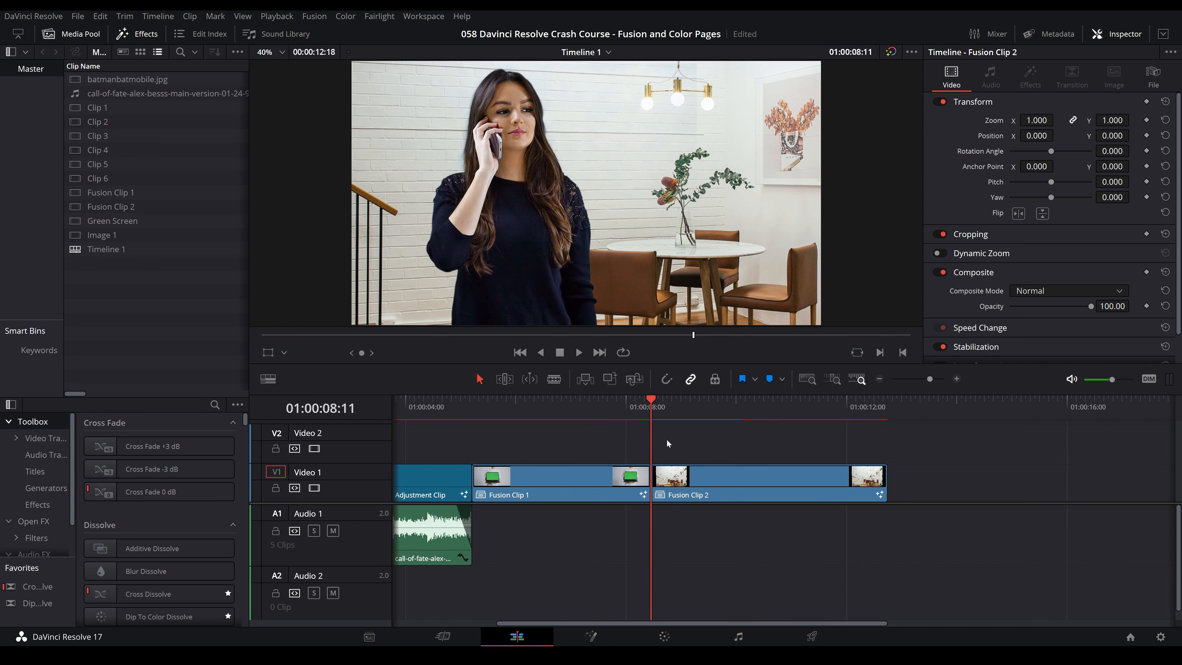